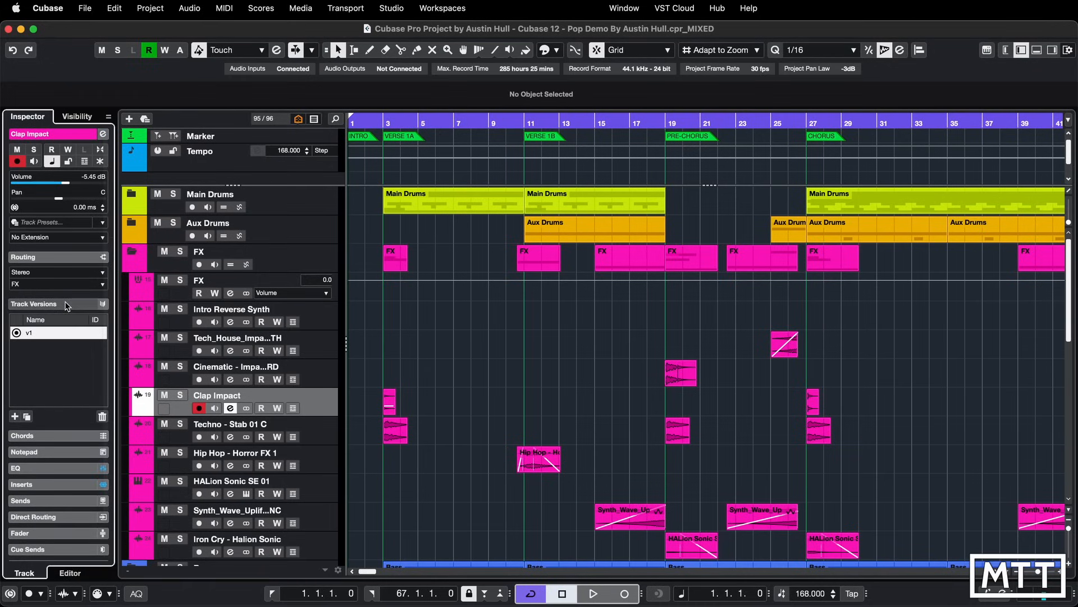
# Look through the Clap Impact track's Inspector sections, including Track Versions, Chords, Notepad and EQ.
pyautogui.click(66, 324)
pyautogui.click(66, 324)
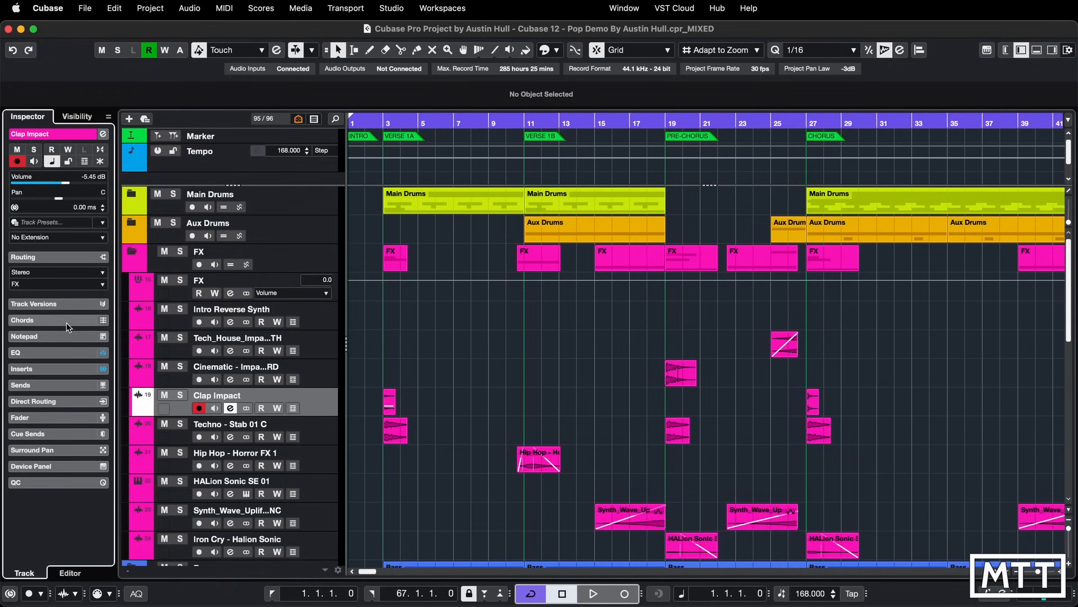
pyautogui.click(66, 336)
pyautogui.click(66, 337)
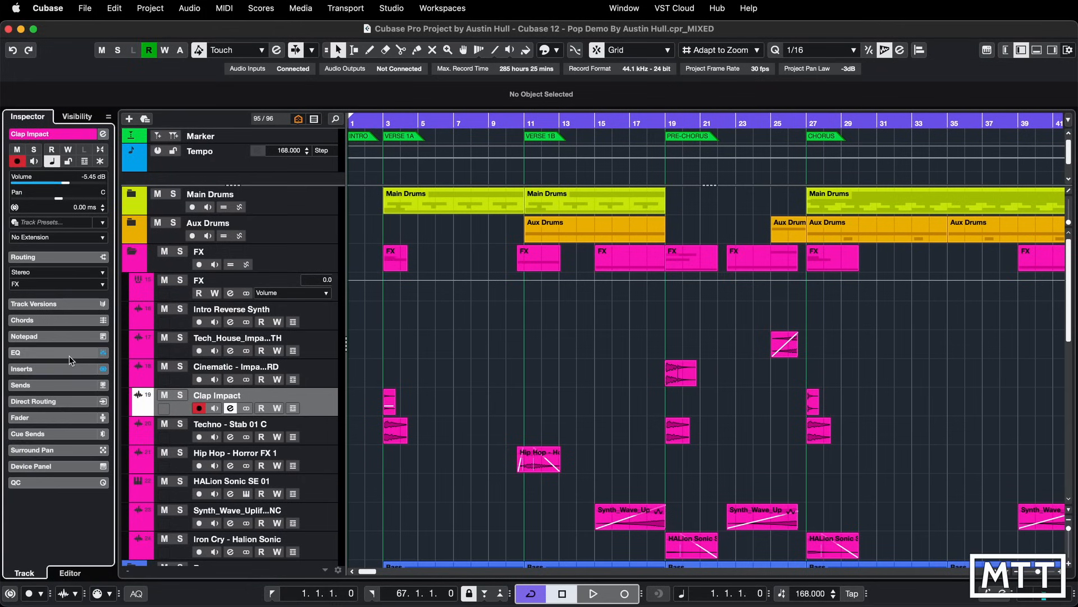
pyautogui.click(69, 354)
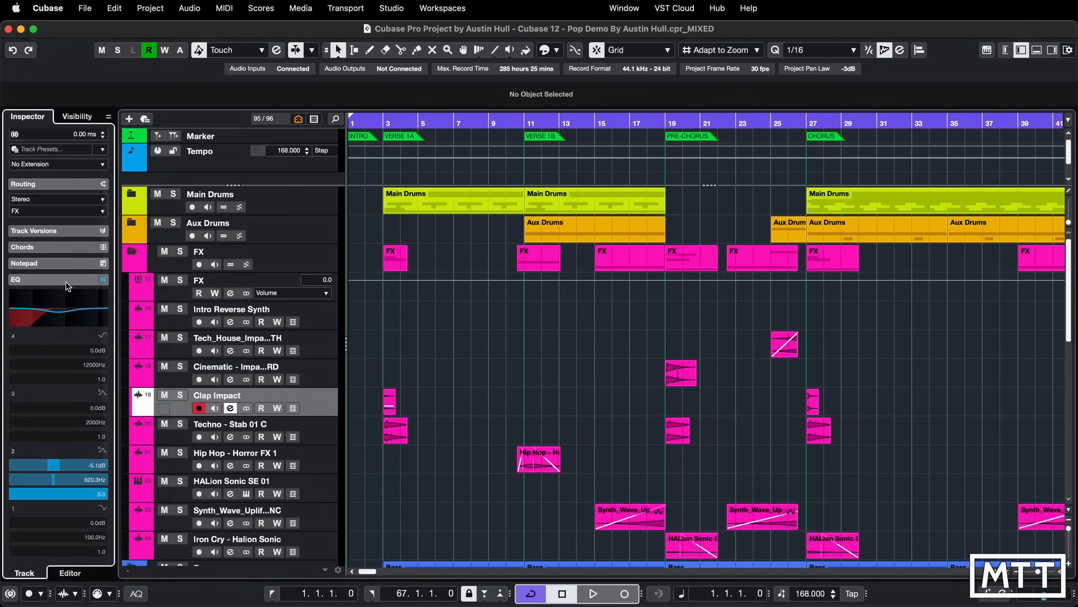
pyautogui.click(69, 280)
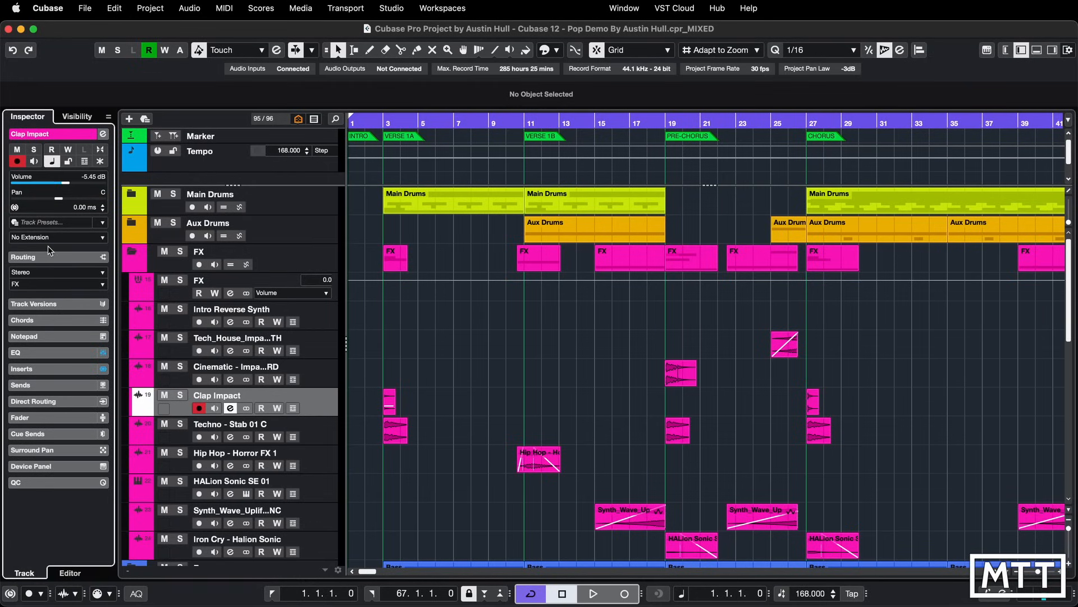
# Expand the Aux Drums and Main Drums folder tracks and select the Kick track.
pyautogui.click(133, 224)
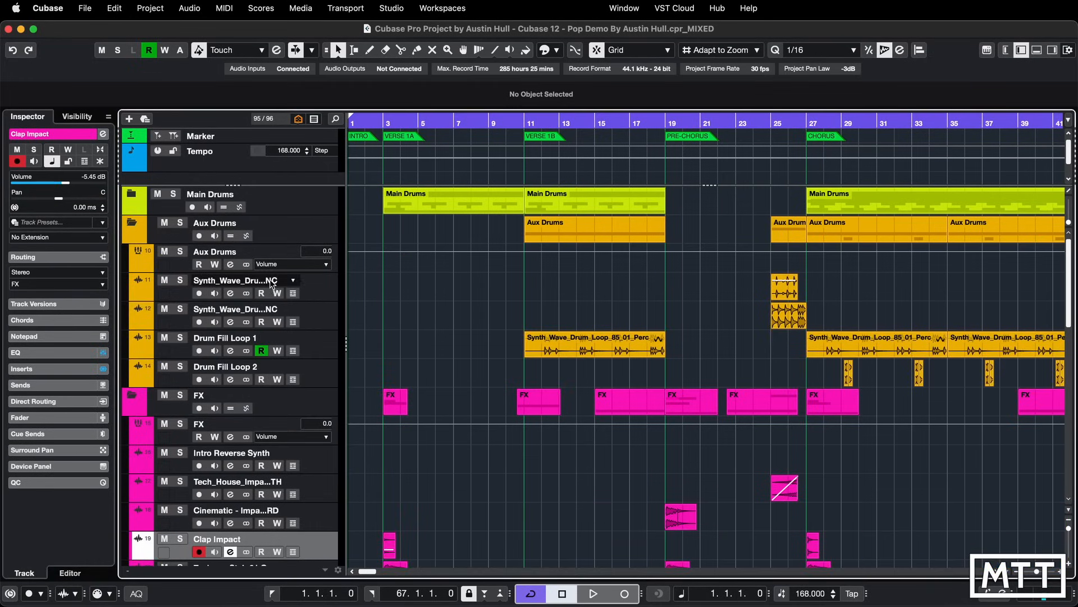
pyautogui.click(131, 194)
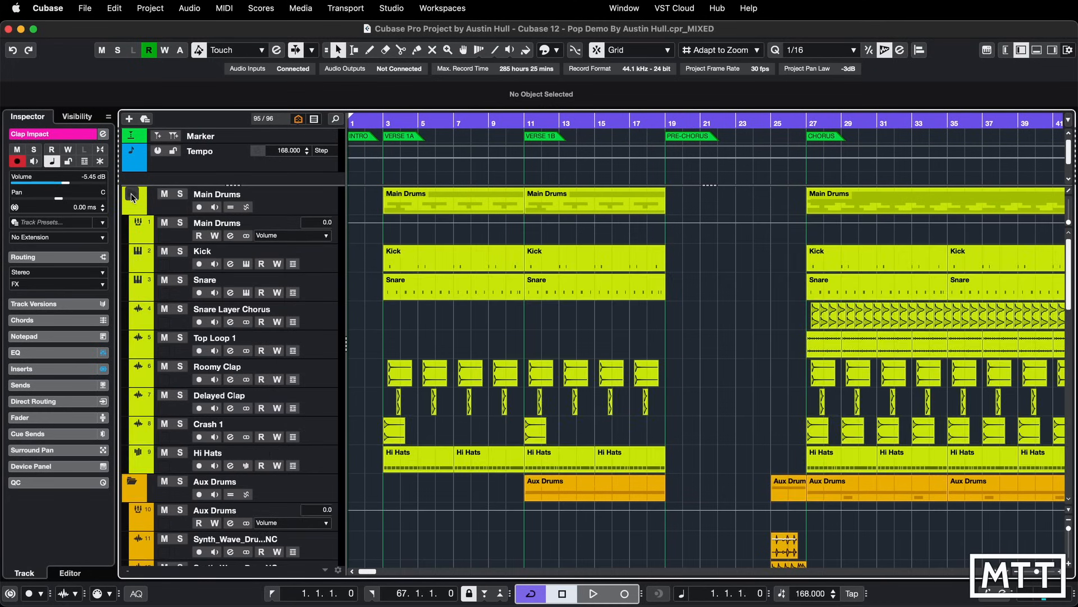
pyautogui.click(315, 259)
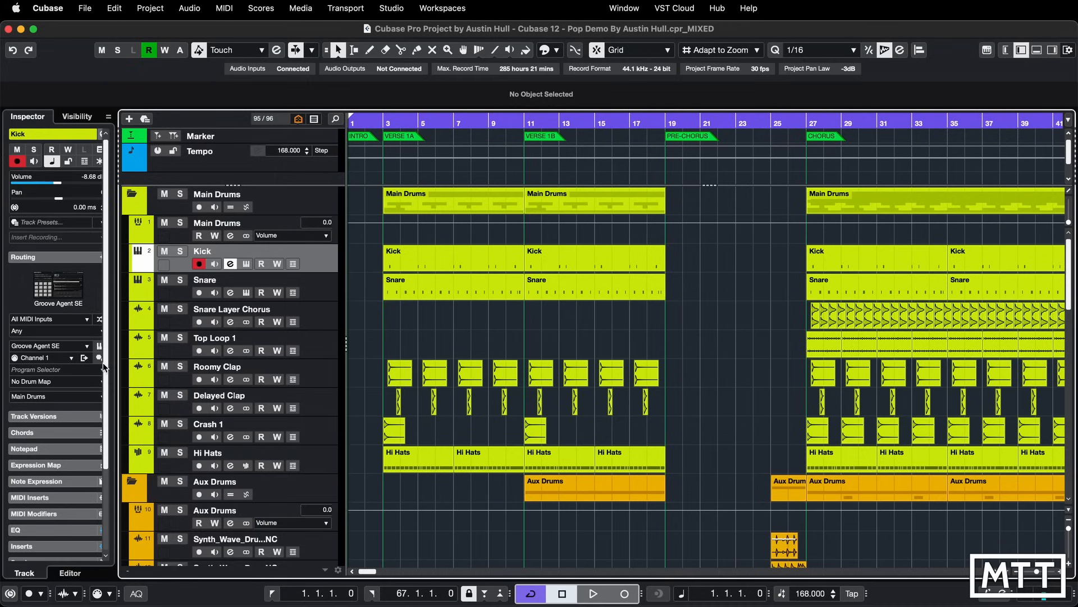
# Look through the Kick track's Routing, Direct Routing, EQ, Inserts and Sends sections, then collapse them all.
pyautogui.moveTo(105, 364); pyautogui.dragTo(106, 328)
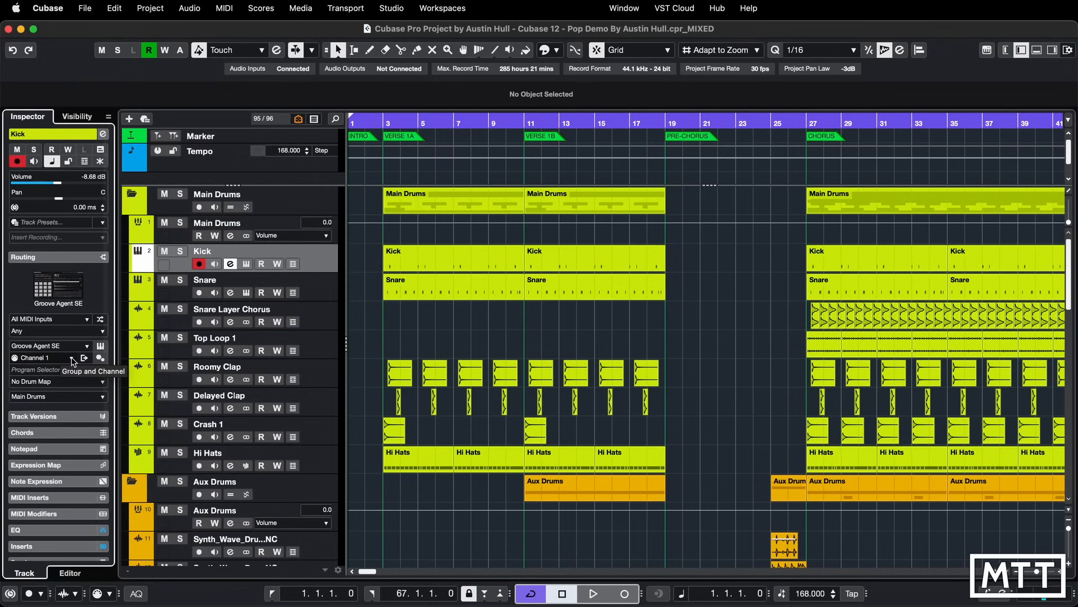
pyautogui.click(51, 255)
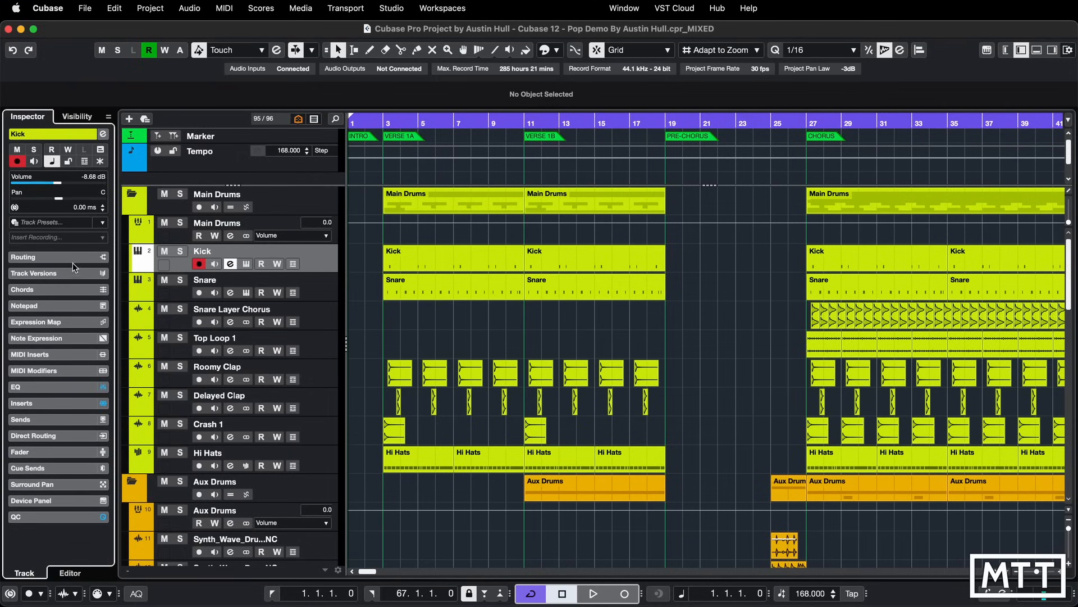
pyautogui.click(66, 435)
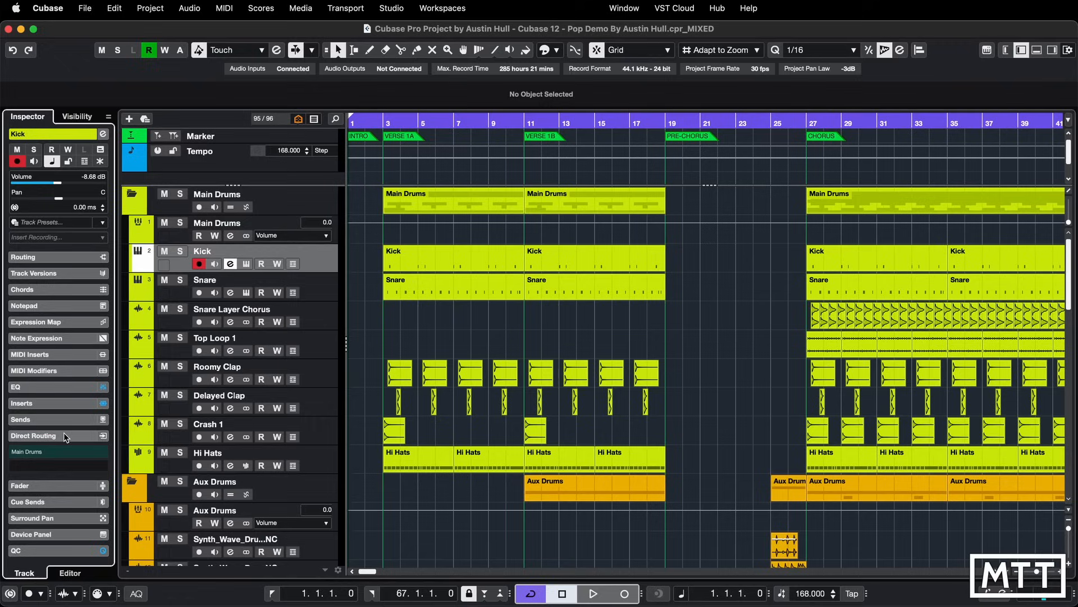
pyautogui.click(62, 387)
pyautogui.scroll(5, 66, 386)
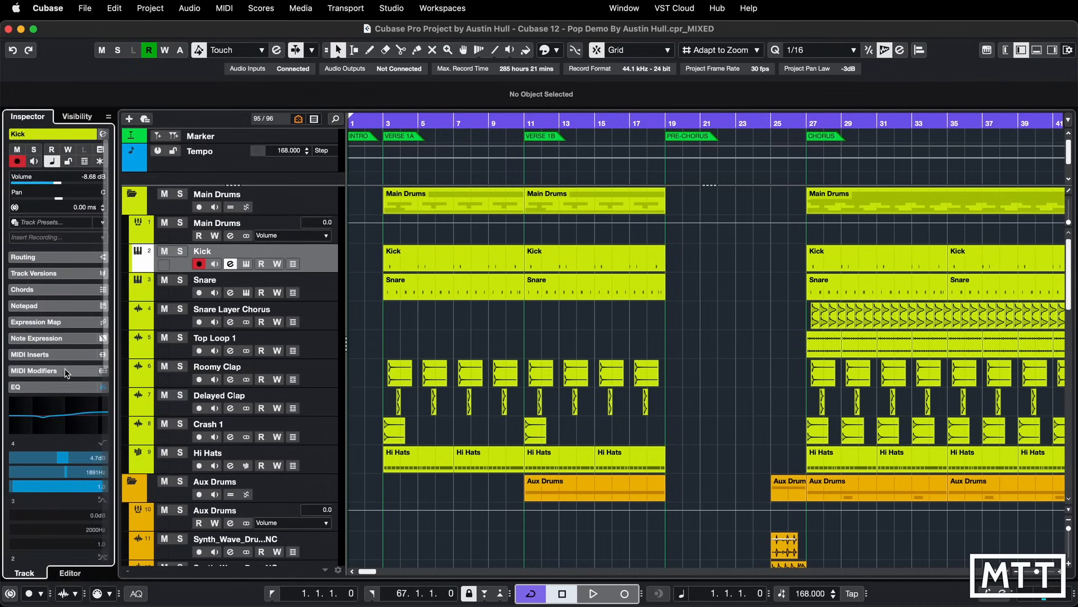
pyautogui.click(58, 386)
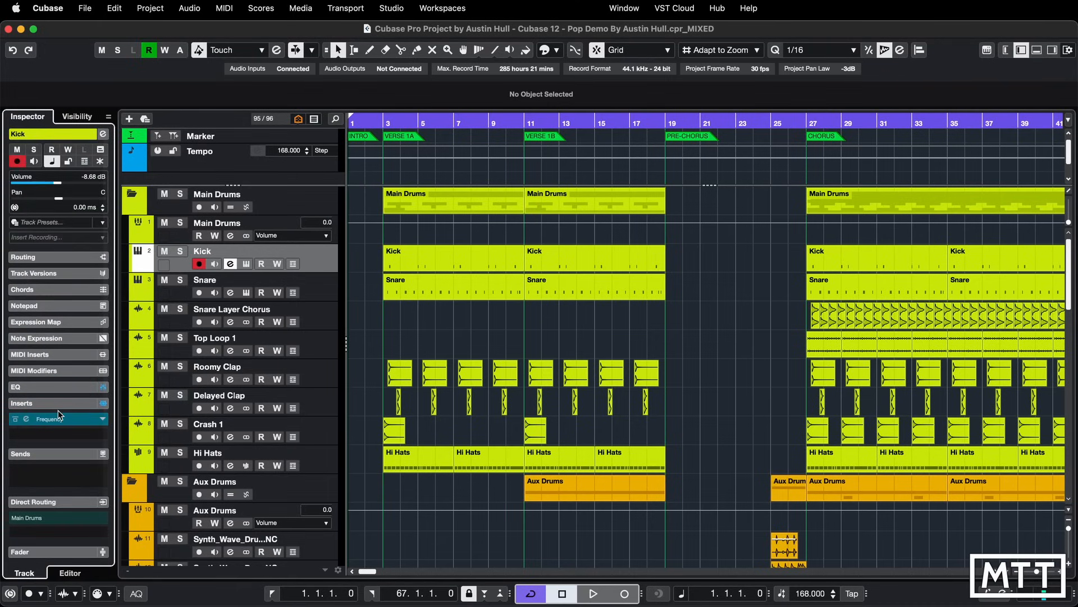
pyautogui.scroll(-1, 60, 446)
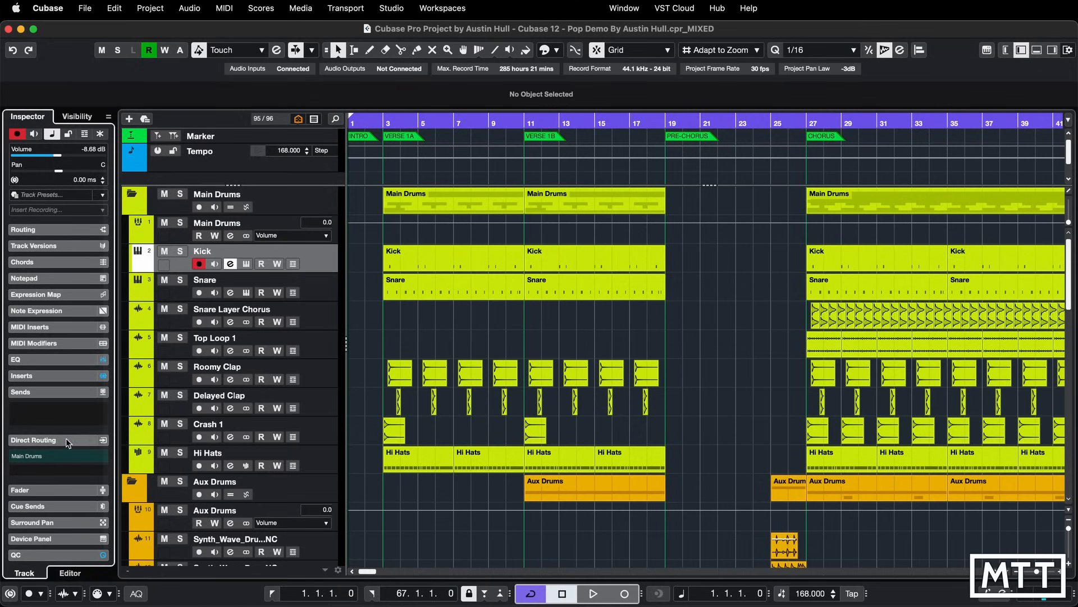
pyautogui.scroll(1, 63, 392)
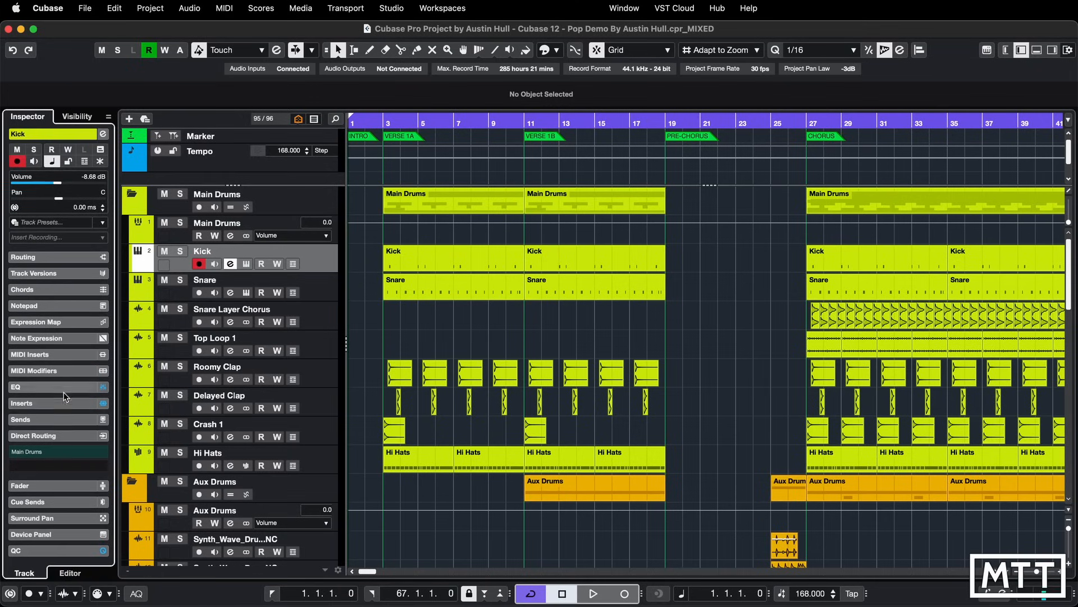
pyautogui.click(60, 436)
# Set up the Inspector sections so that EQ, Inserts and Sends are hidden.
pyautogui.rightClick(65, 543)
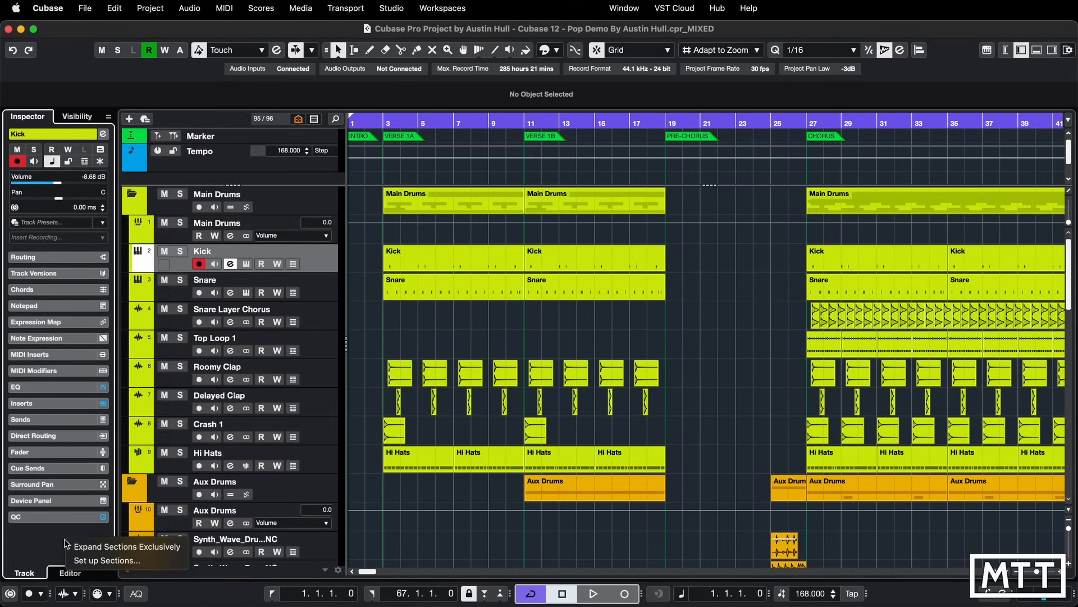
pyautogui.click(93, 560)
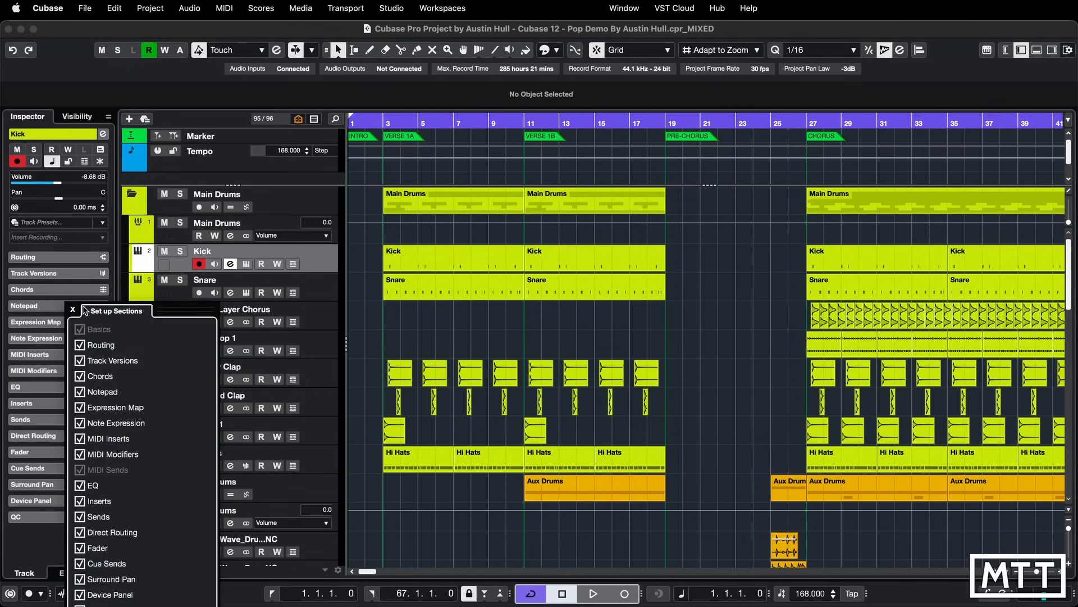
pyautogui.moveTo(104, 303); pyautogui.dragTo(71, 212)
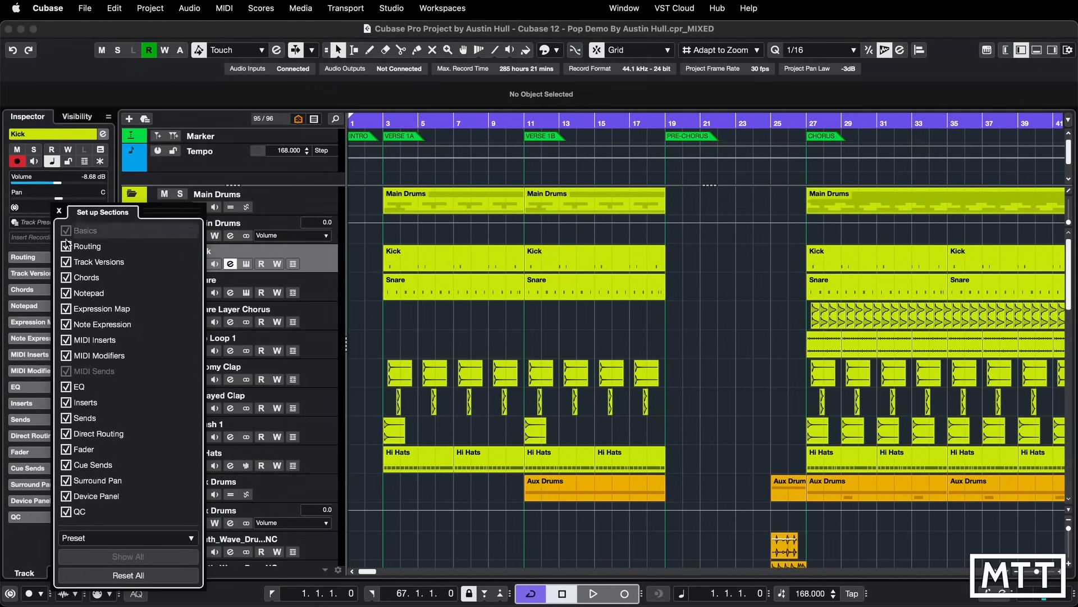
pyautogui.click(65, 387)
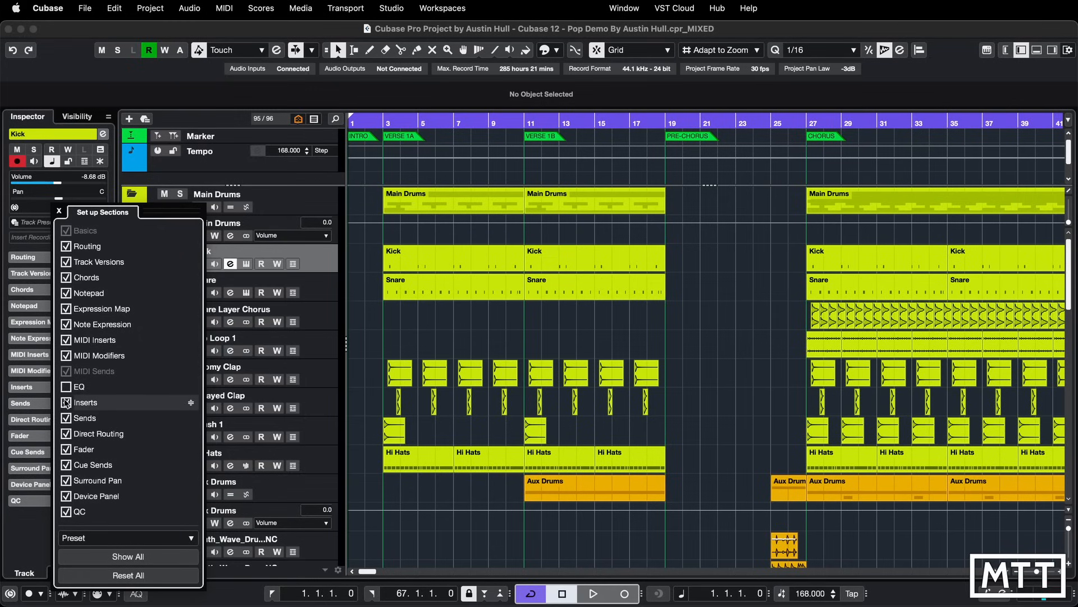
pyautogui.click(66, 402)
pyautogui.click(66, 417)
# Save the current Inspector section setup as a preset named "Inst Track 1".
pyautogui.click(124, 541)
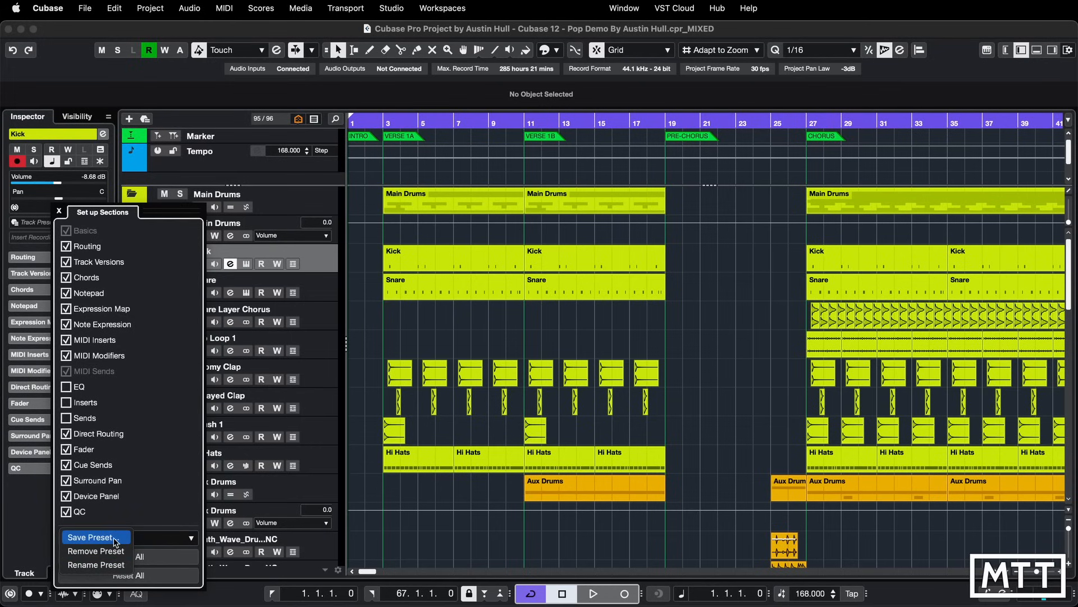
pyautogui.click(153, 523)
pyautogui.click(167, 535)
pyautogui.click(122, 525)
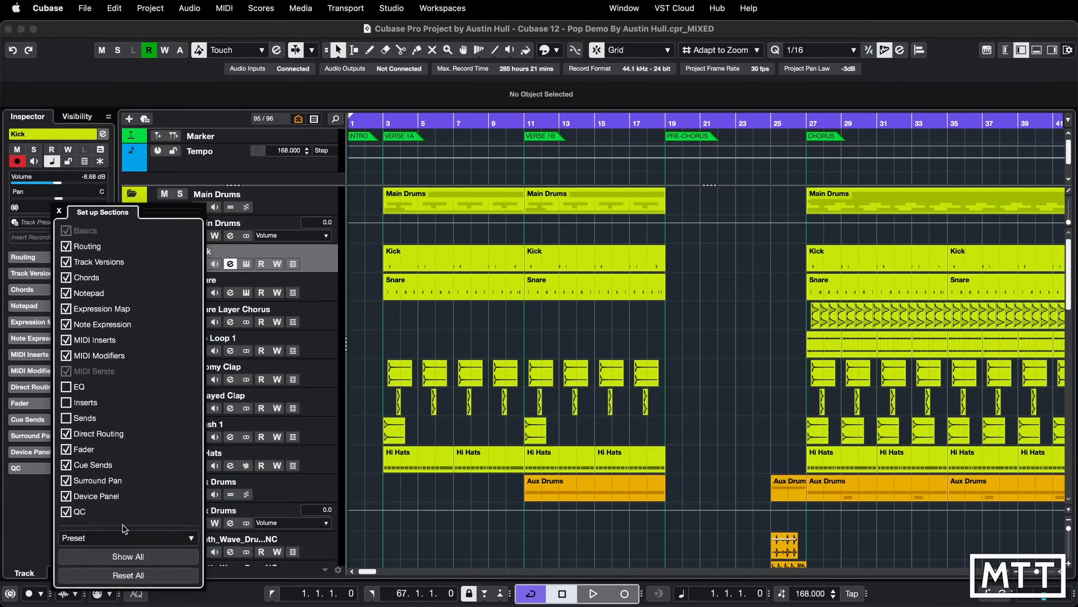
pyautogui.click(84, 538)
pyautogui.click(95, 538)
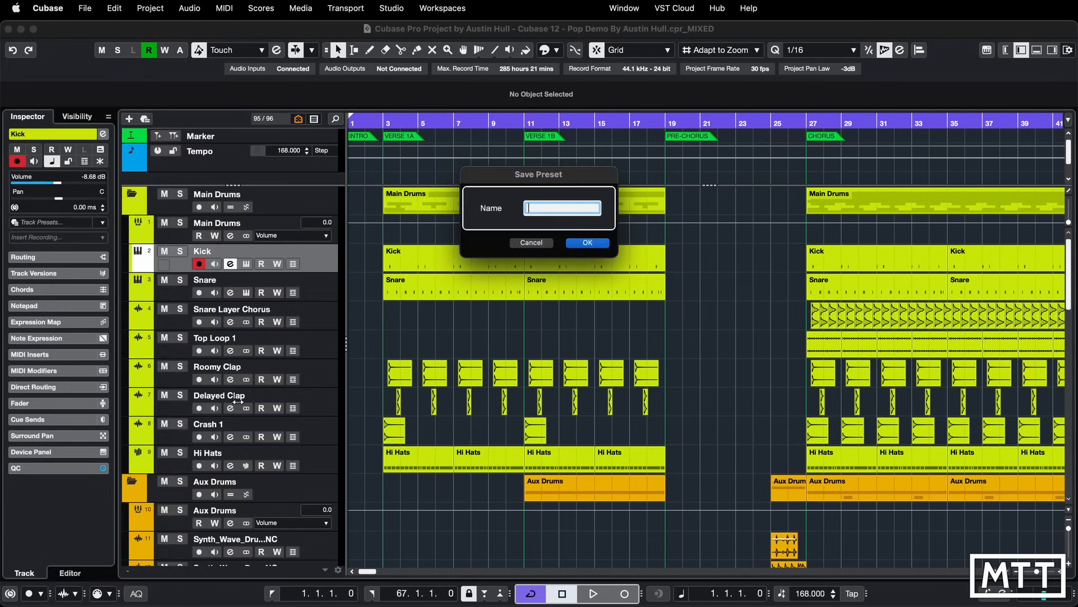
pyautogui.write('Inst Track 1')
pyautogui.click(587, 242)
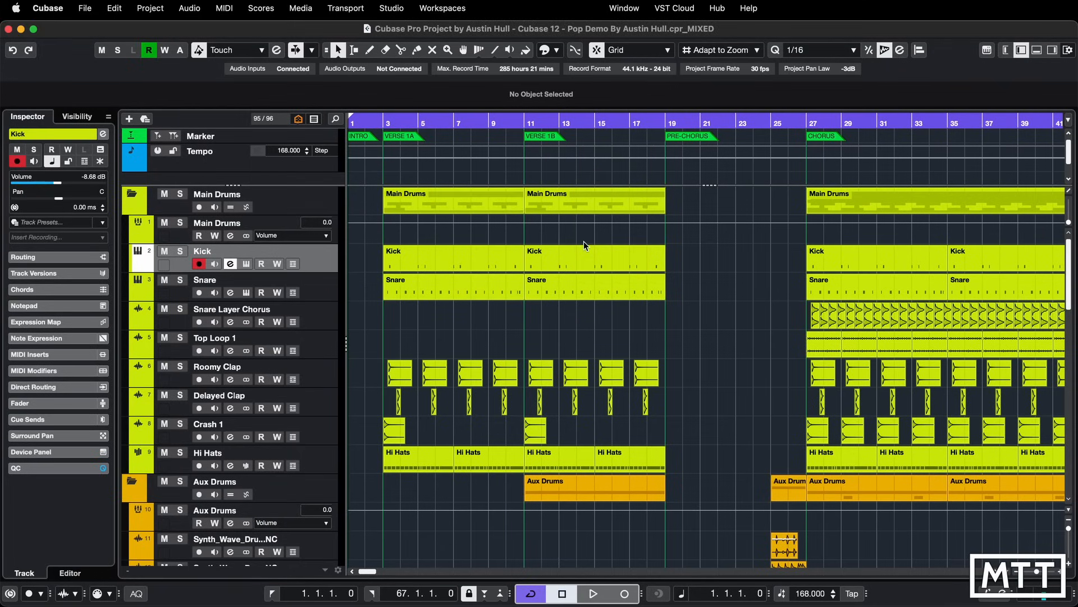
# Show all Inspector sections again, then recall the saved section preset that hides EQ, Inserts and Sends.
pyautogui.rightClick(63, 500)
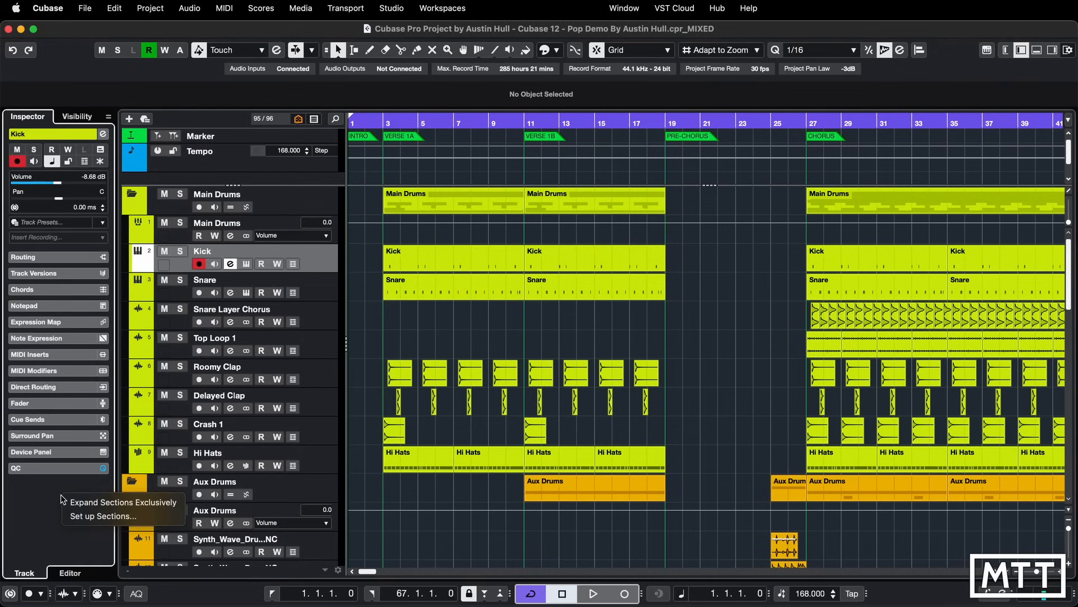
pyautogui.click(66, 522)
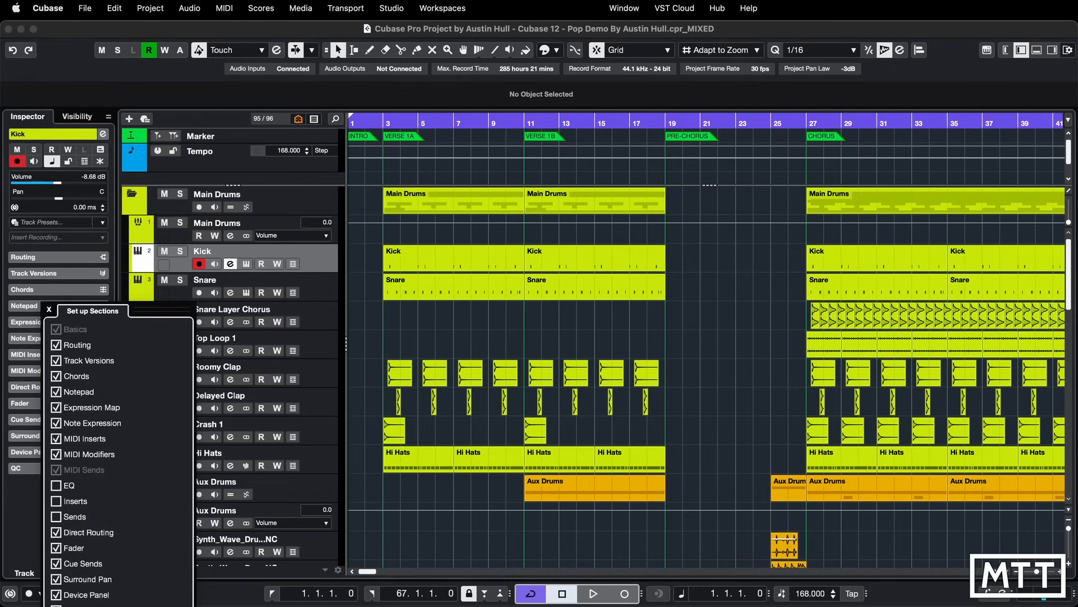
pyautogui.click(85, 606)
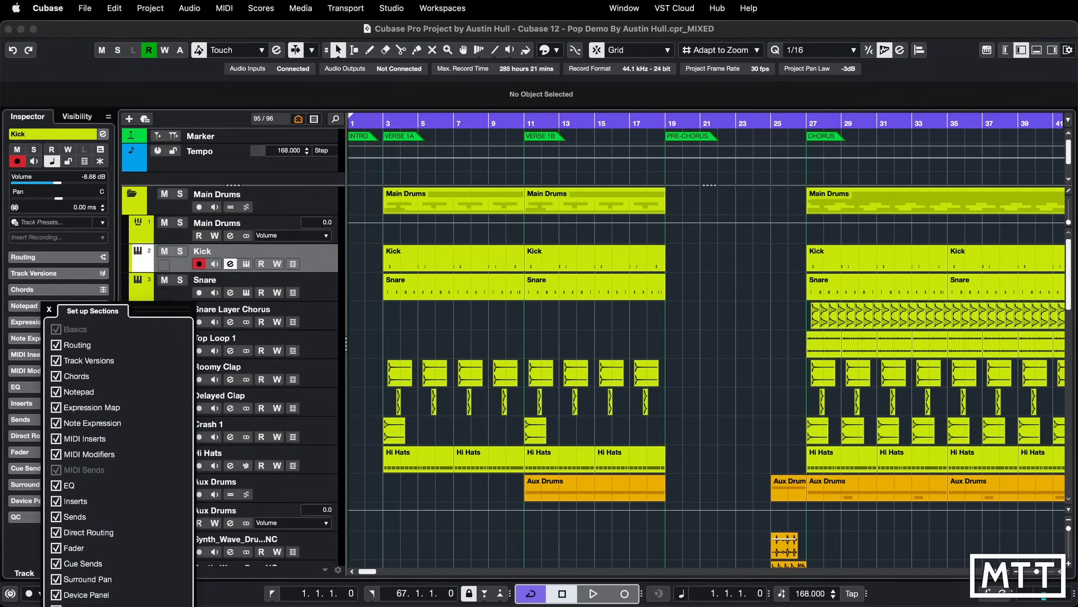
pyautogui.click(84, 606)
pyautogui.click(38, 522)
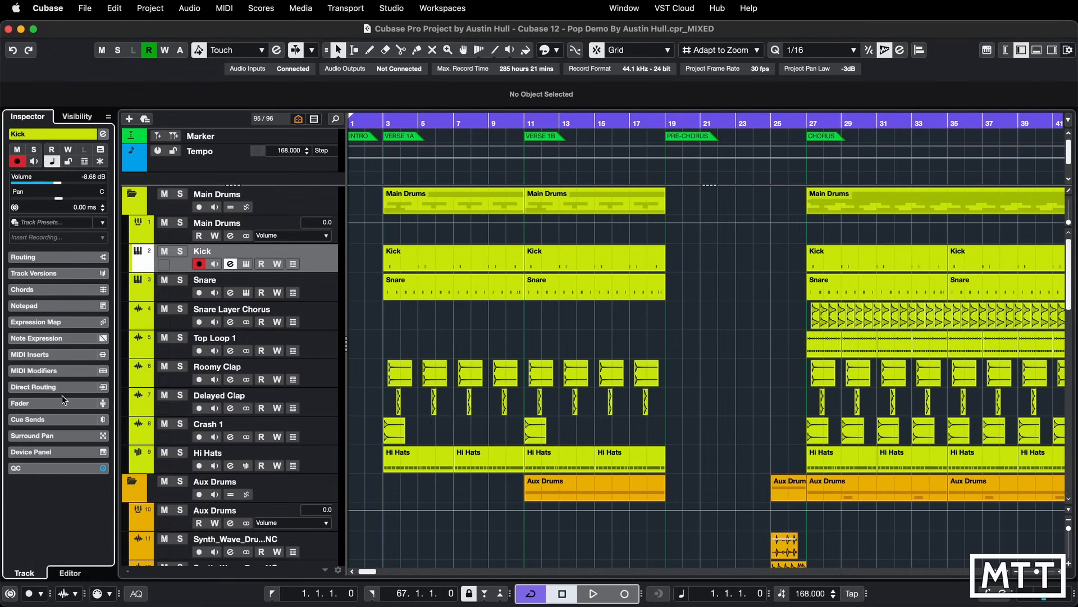
# Make the Inspector expand sections exclusively and open the MIDI Modifiers section of the Kick track.
pyautogui.rightClick(67, 503)
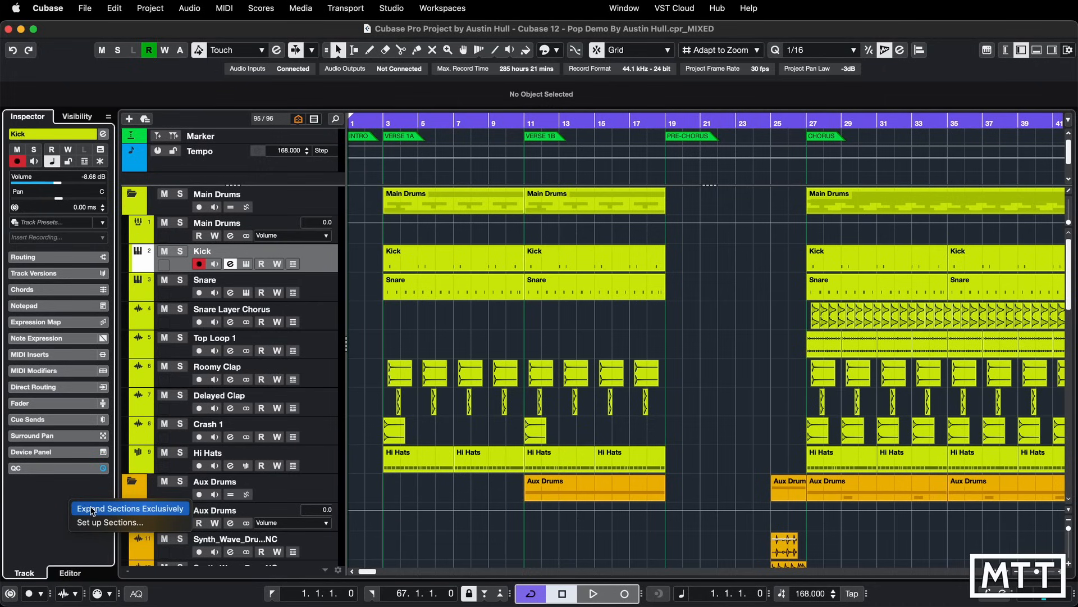
pyautogui.click(93, 509)
pyautogui.click(66, 372)
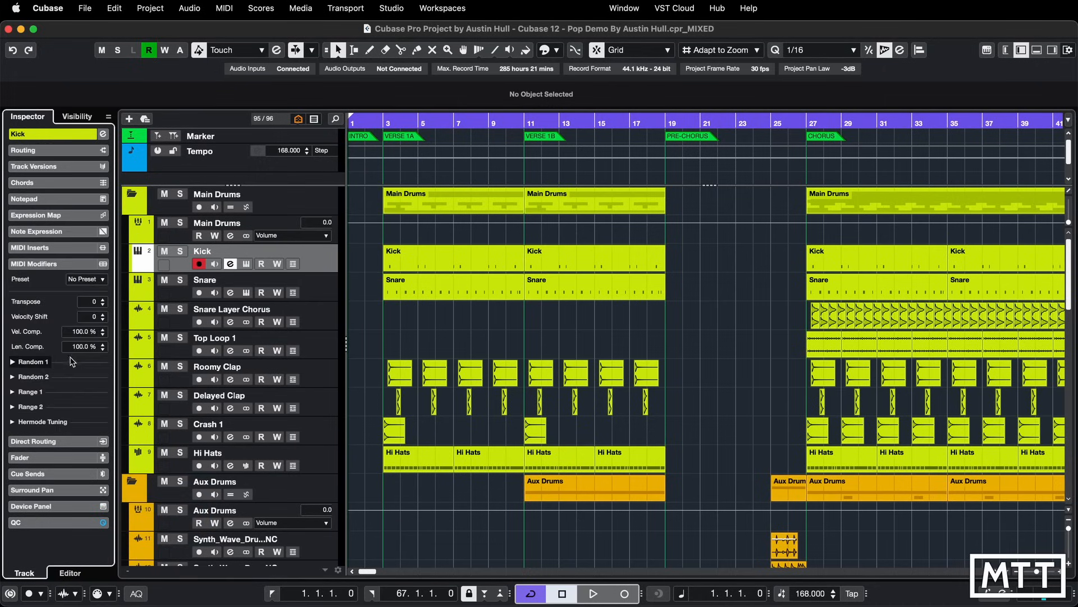
# Look through the Kick track's other Inspector sections one at a time, from MIDI Inserts to Direct Routing, ending on the basic track settings.
pyautogui.click(66, 248)
pyautogui.click(69, 232)
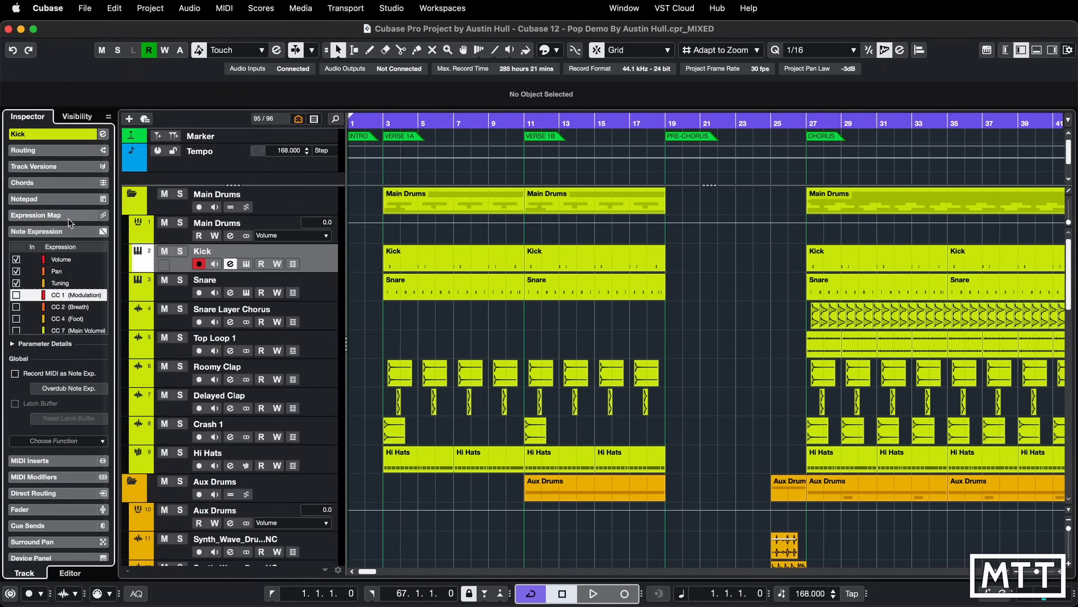
pyautogui.click(69, 218)
pyautogui.click(69, 198)
pyautogui.click(71, 182)
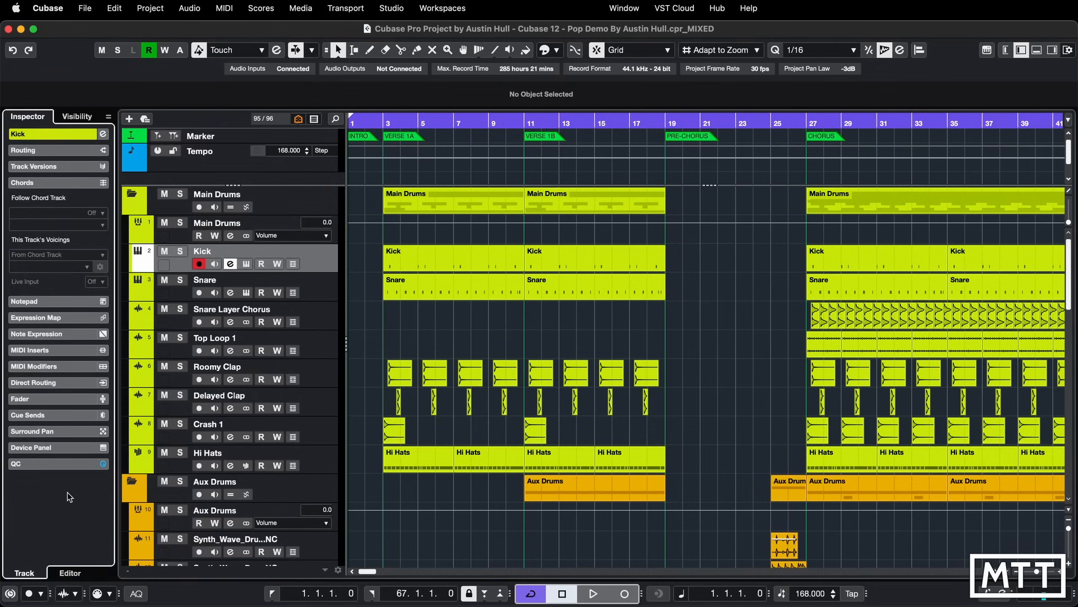
pyautogui.click(66, 443)
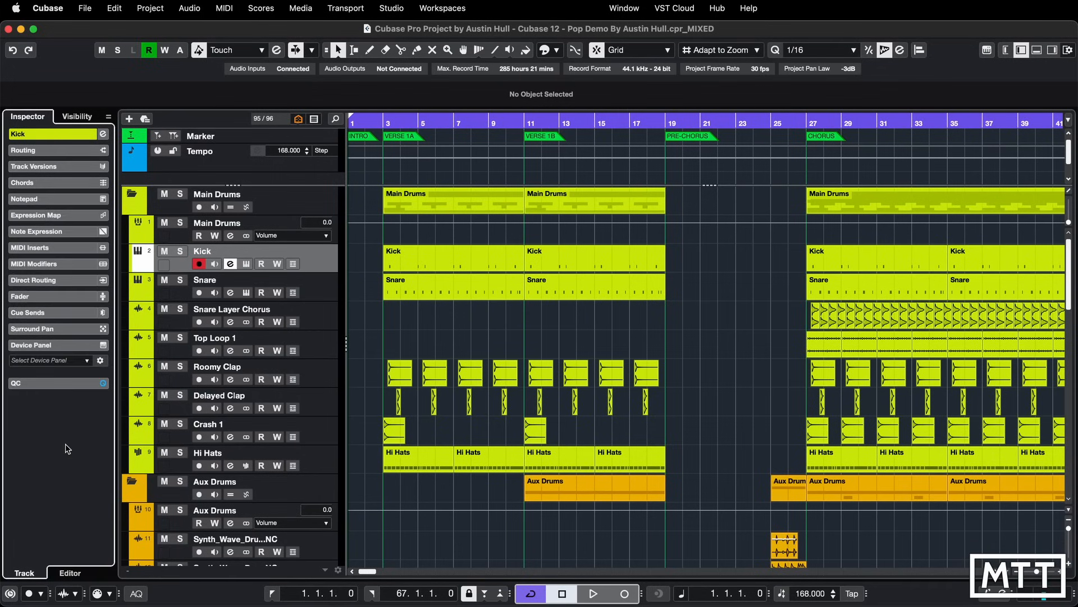
pyautogui.click(62, 313)
pyautogui.click(63, 294)
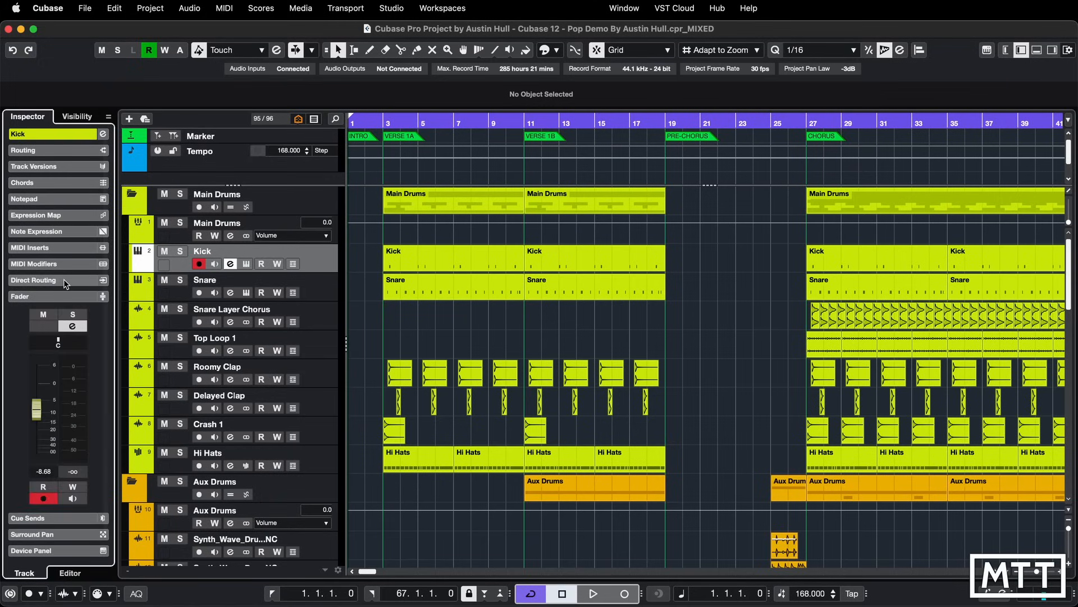
pyautogui.click(64, 281)
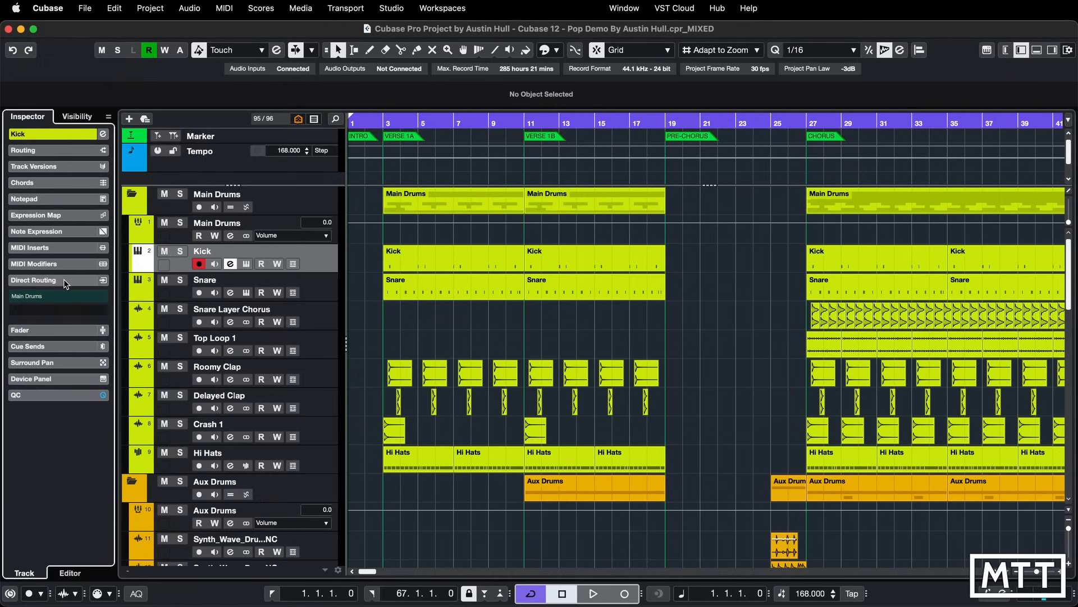
pyautogui.click(69, 137)
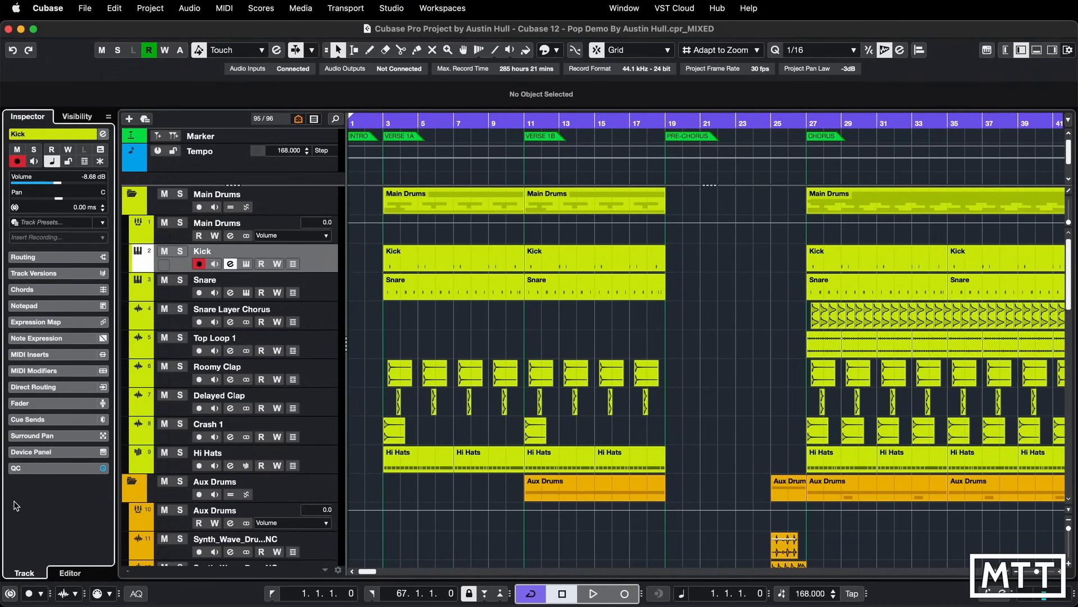
# Show the Kick track's channel strip beside the Inspector.
pyautogui.click(1005, 52)
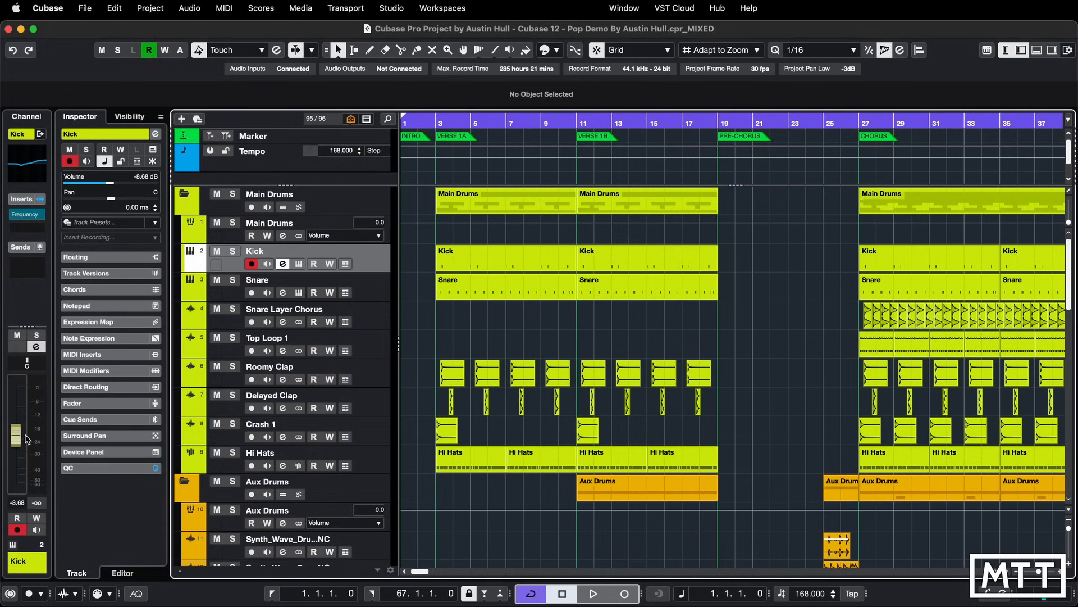
# Add the Routing section to the Kick channel strip, then expand and collapse it.
pyautogui.rightClick(26, 300)
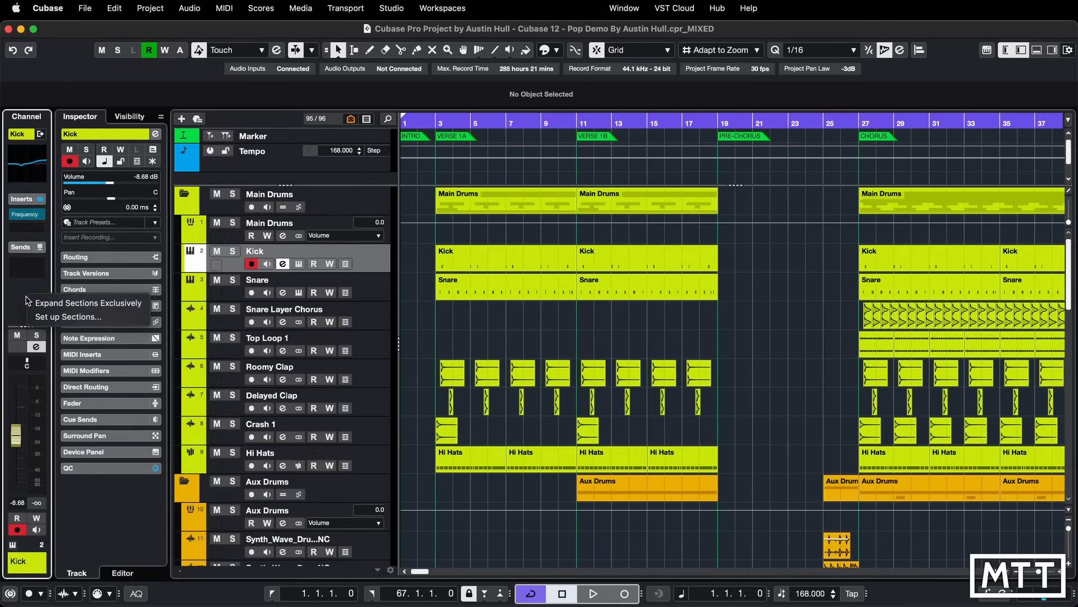
pyautogui.click(44, 316)
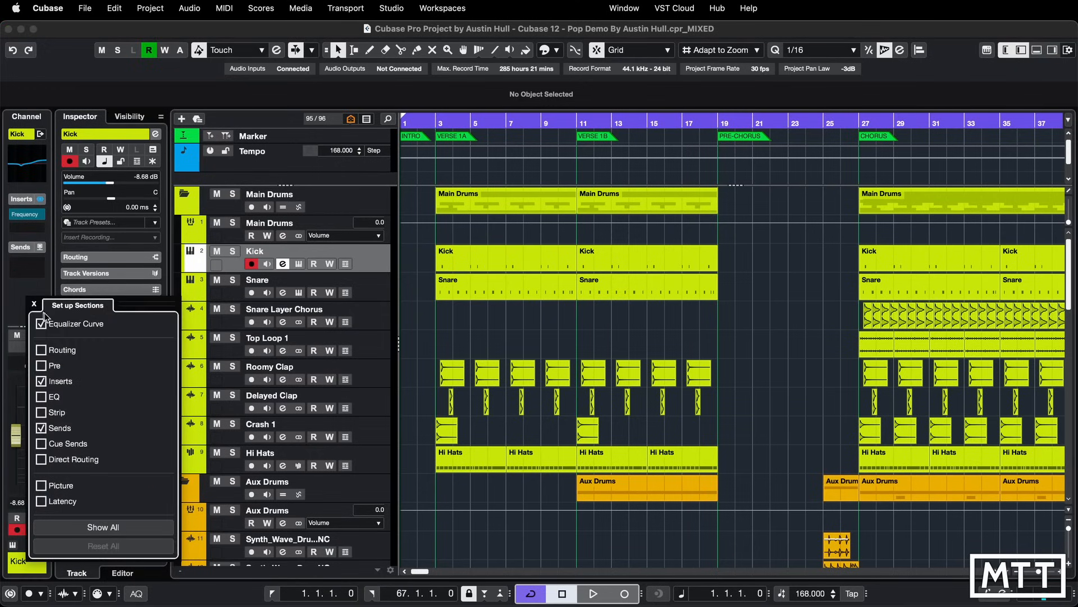
pyautogui.click(43, 352)
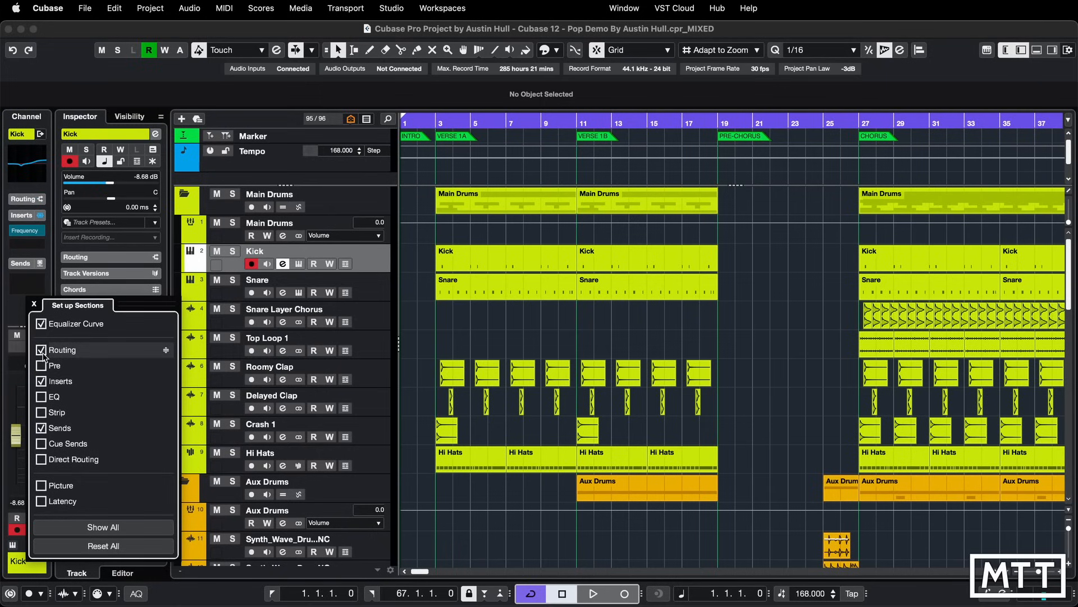
pyautogui.click(27, 199)
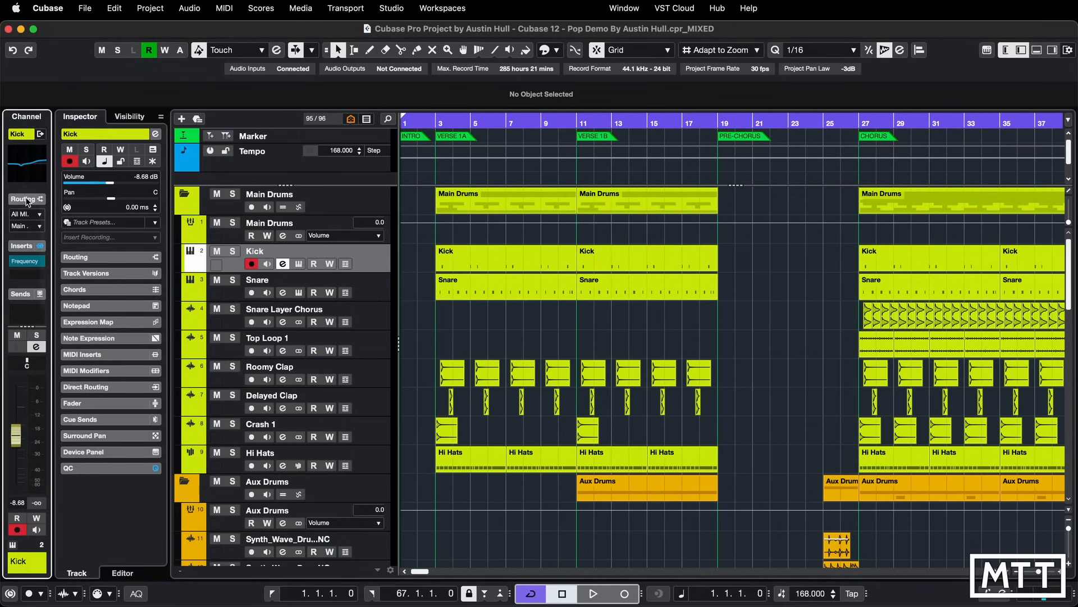
pyautogui.click(26, 200)
# Make the channel strip expand sections exclusively with Sends expanded, and enlarge its fader area.
pyautogui.rightClick(28, 306)
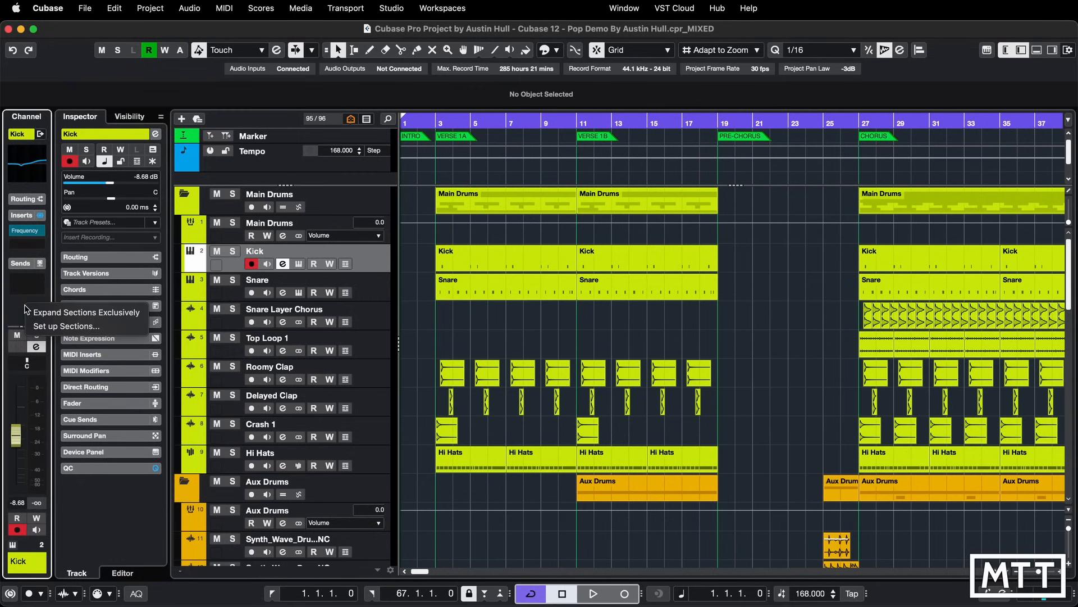
pyautogui.click(54, 312)
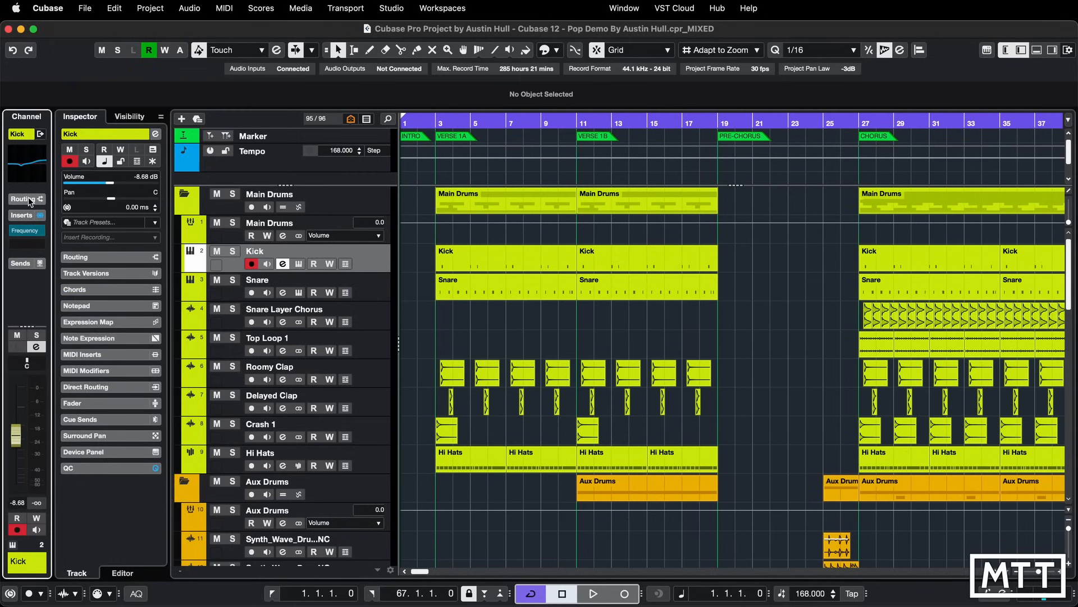
pyautogui.click(24, 263)
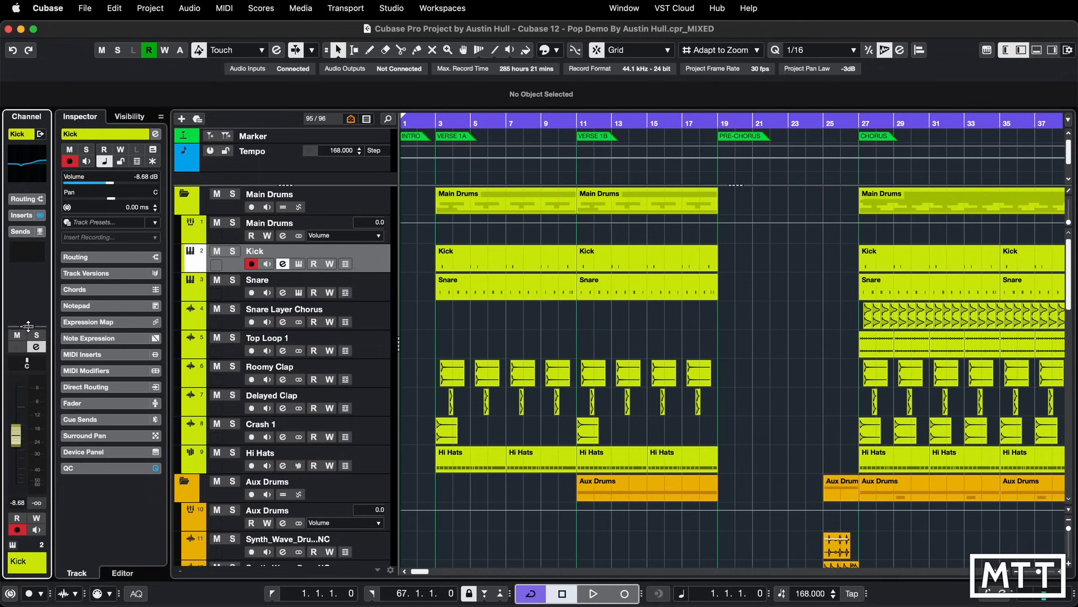
pyautogui.moveTo(28, 326)
pyautogui.mouseDown()
pyautogui.moveTo(28, 379)
pyautogui.moveTo(27, 284)
pyautogui.moveTo(27, 366)
pyautogui.moveTo(31, 318)
pyautogui.mouseUp()
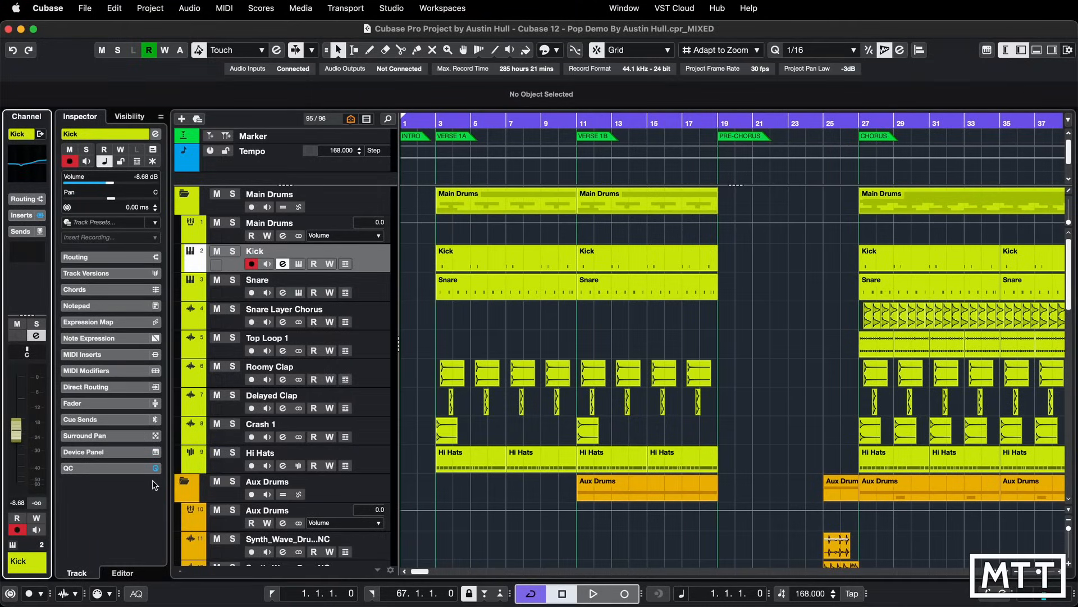
# Open the MixConsole window, hide its zone with Visibility, History and Snapshots, and widen the window to show 19 channels.
pyautogui.press('F3')
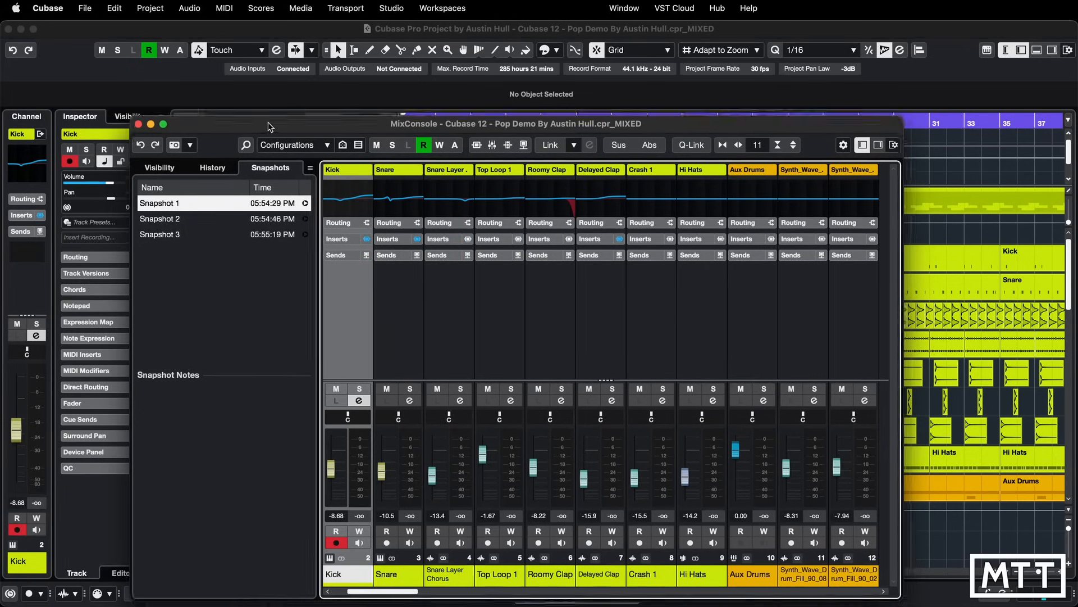
pyautogui.moveTo(268, 124); pyautogui.dragTo(186, 47)
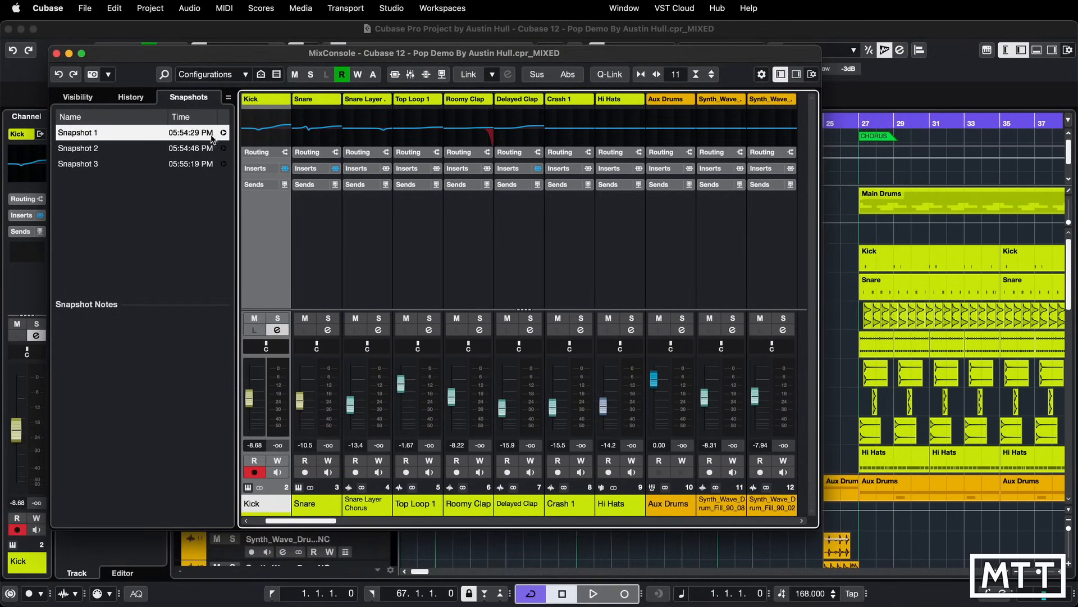
pyautogui.click(781, 74)
pyautogui.moveTo(824, 116); pyautogui.dragTo(1034, 155)
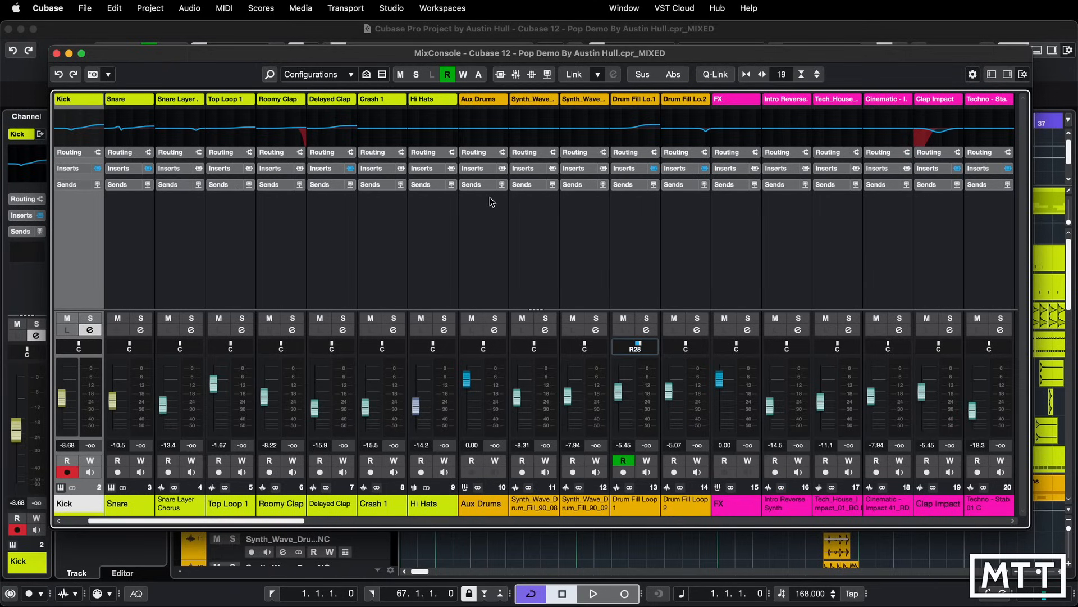
# Look through the Routing, Inserts and Sends racks of the mixer channels and try the divider between racks and faders.
pyautogui.click(482, 154)
pyautogui.click(482, 154)
pyautogui.click(484, 167)
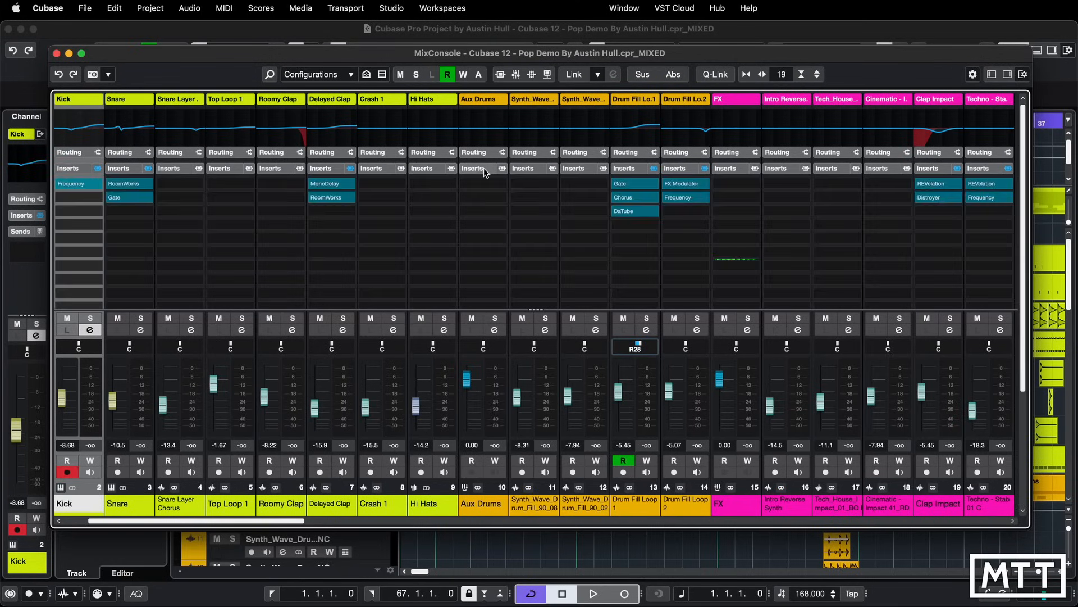
pyautogui.click(484, 169)
pyautogui.click(483, 184)
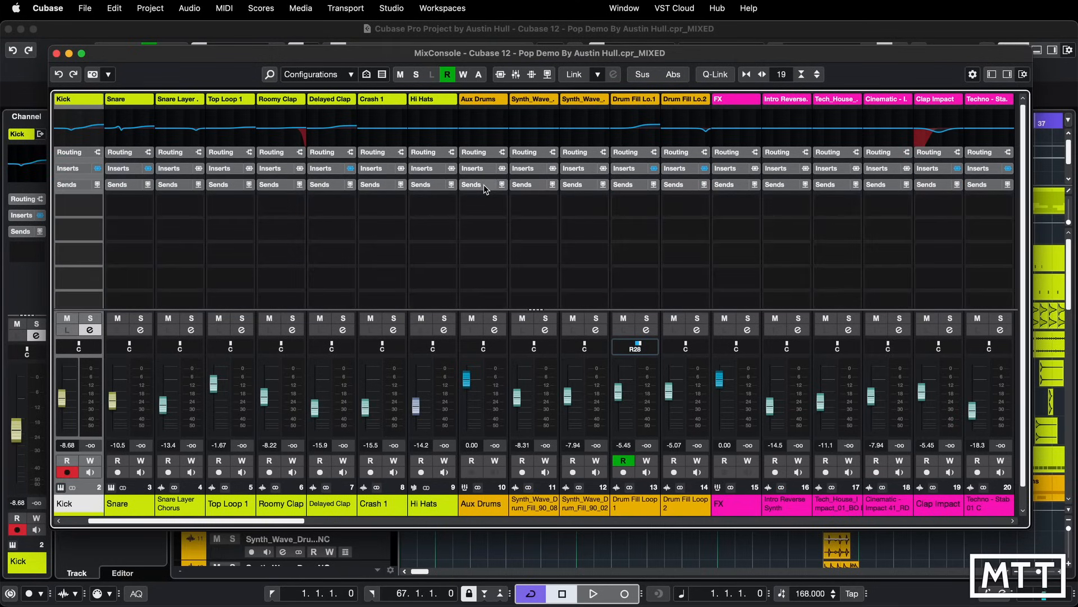
pyautogui.click(484, 184)
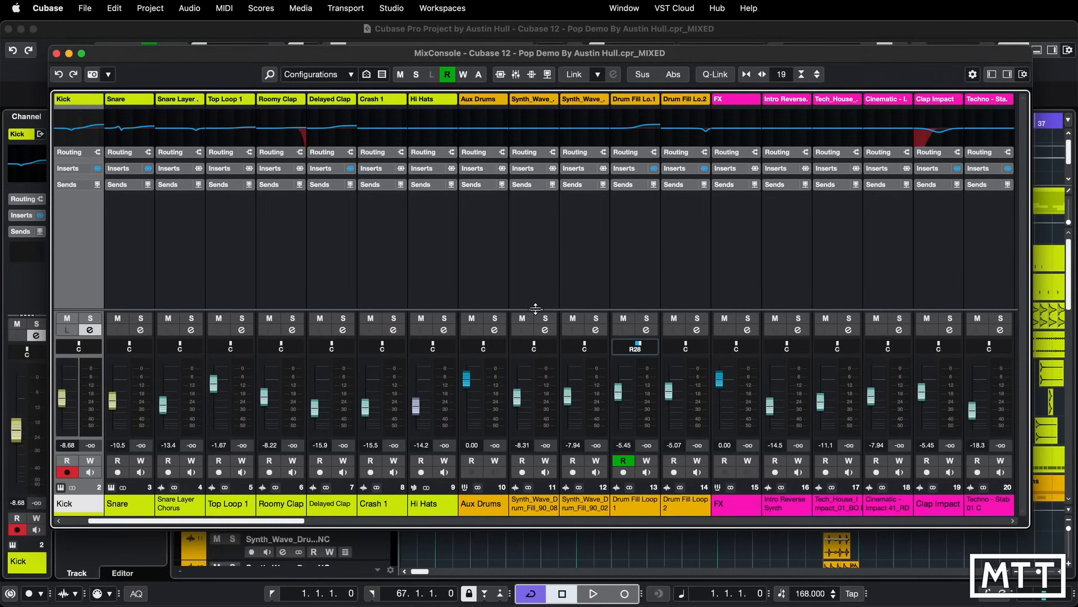
pyautogui.moveTo(533, 308)
pyautogui.mouseDown()
pyautogui.moveTo(535, 234)
pyautogui.moveTo(537, 315)
pyautogui.moveTo(549, 220)
pyautogui.moveTo(546, 310)
pyautogui.mouseUp()
pyautogui.moveTo(262, 520); pyautogui.dragTo(245, 504)
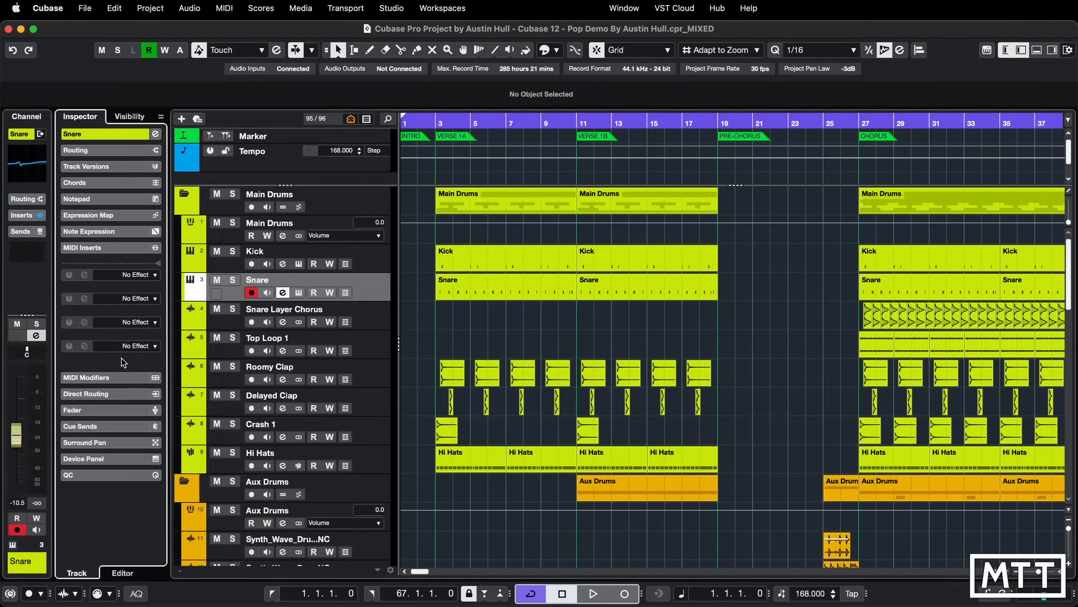
# Load Arpache 5 into the Snare track's first MIDI insert slot and place its window over the arrangement.
pyautogui.click(142, 281)
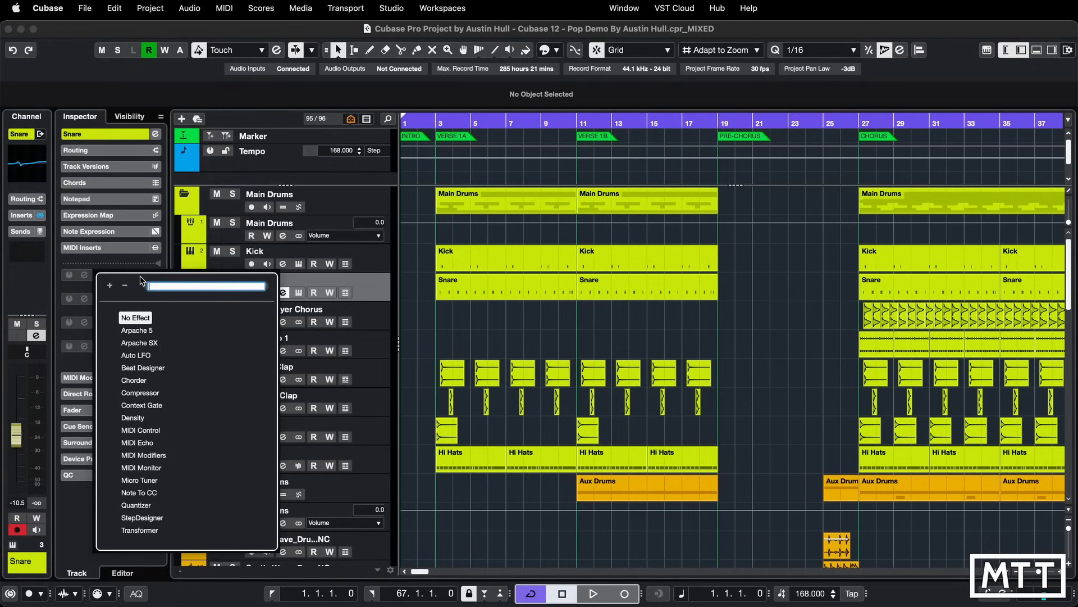
pyautogui.click(137, 330)
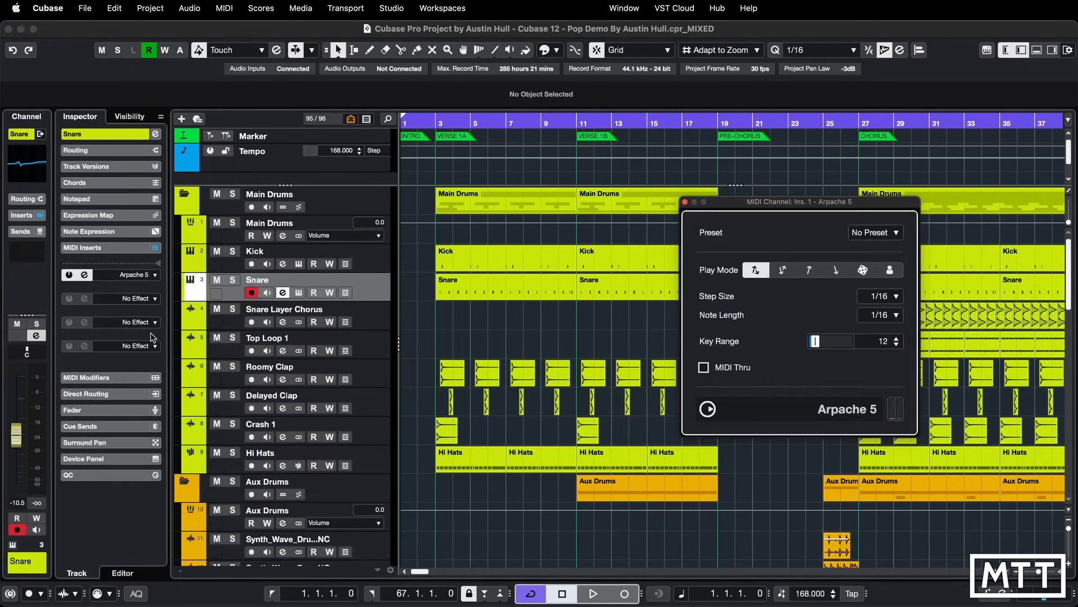
pyautogui.moveTo(748, 206); pyautogui.dragTo(532, 196)
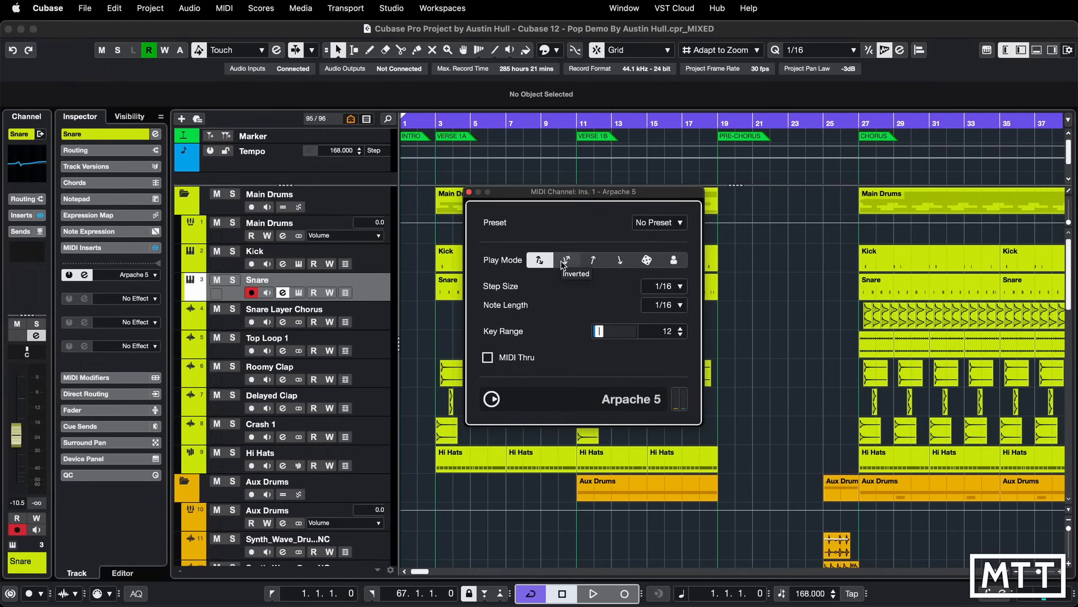
# Load Arpache SX into the Snare track's second MIDI insert slot and place its window over the arrangement.
pyautogui.click(155, 301)
pyautogui.click(181, 362)
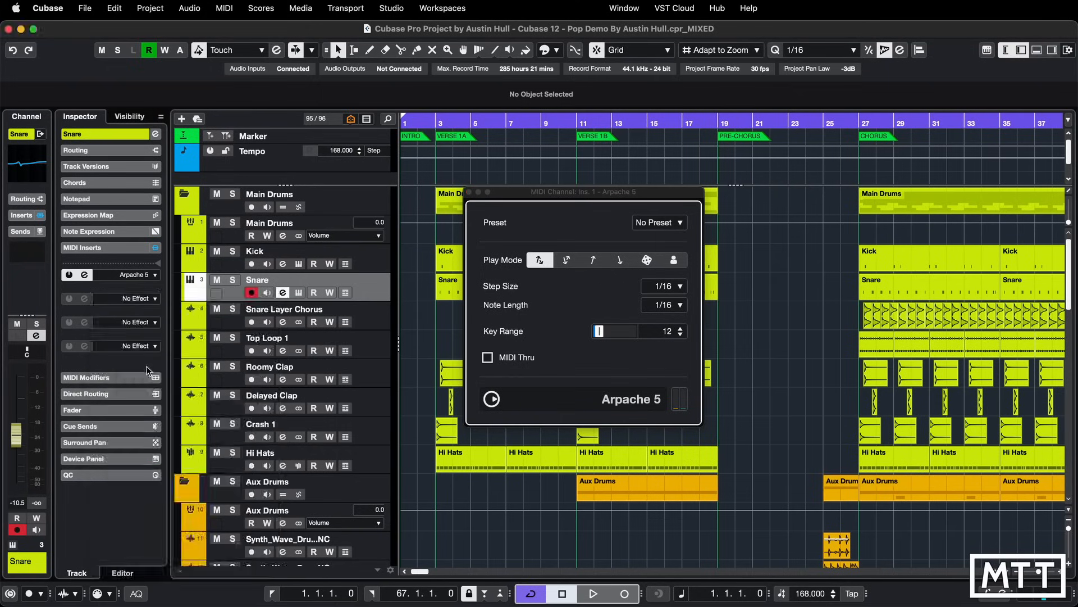
pyautogui.moveTo(528, 222); pyautogui.dragTo(422, 215)
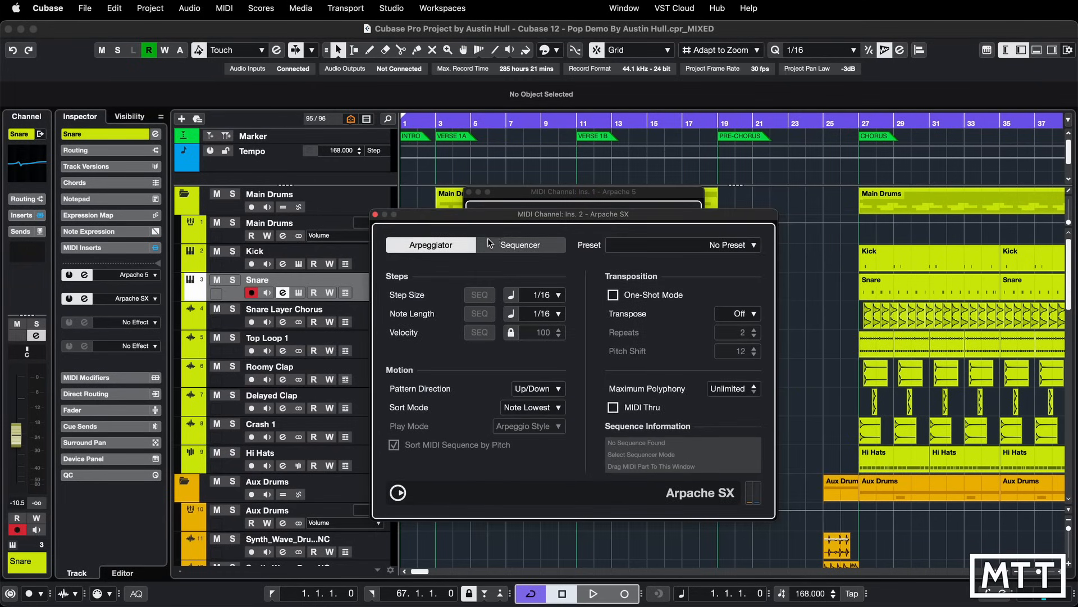
# Compare the Arpeggiator and Sequencer modes of Arpache SX, return to Arpeggiator and close the plug-in window.
pyautogui.click(496, 243)
pyautogui.click(447, 248)
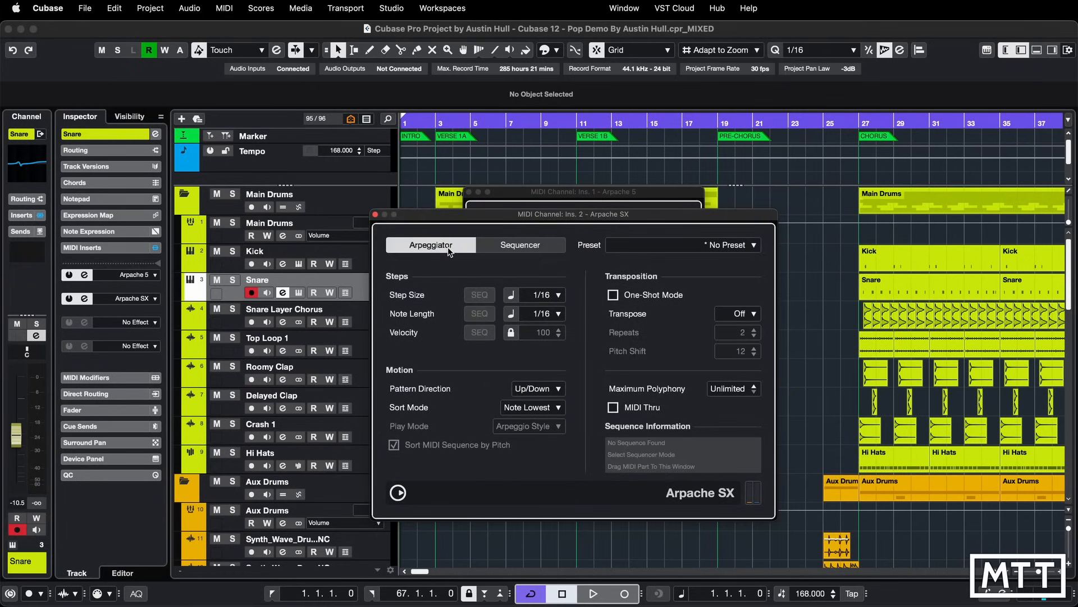
pyautogui.click(513, 250)
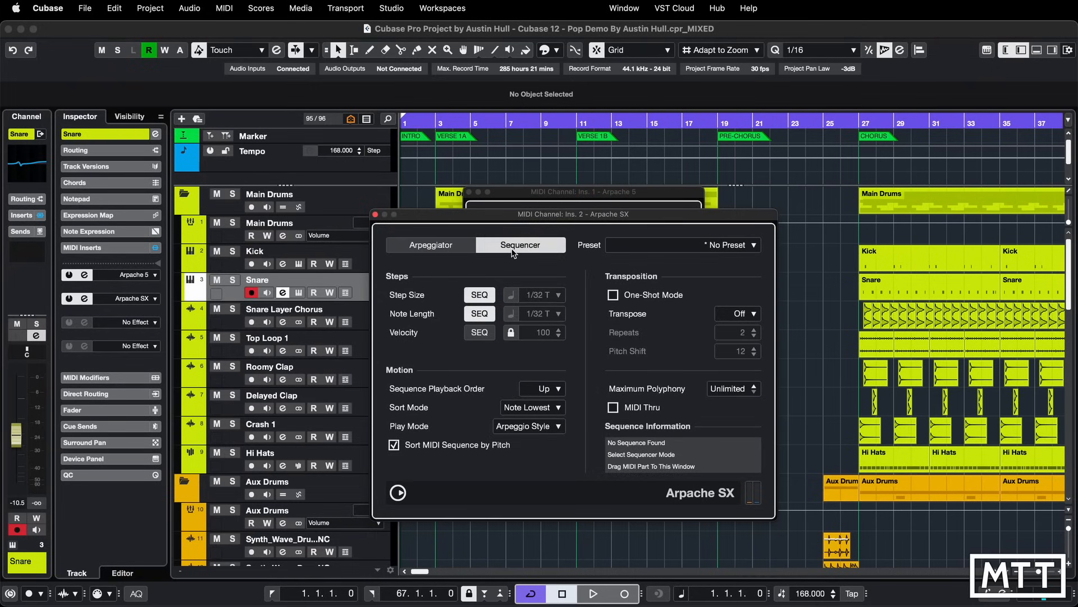
pyautogui.click(433, 245)
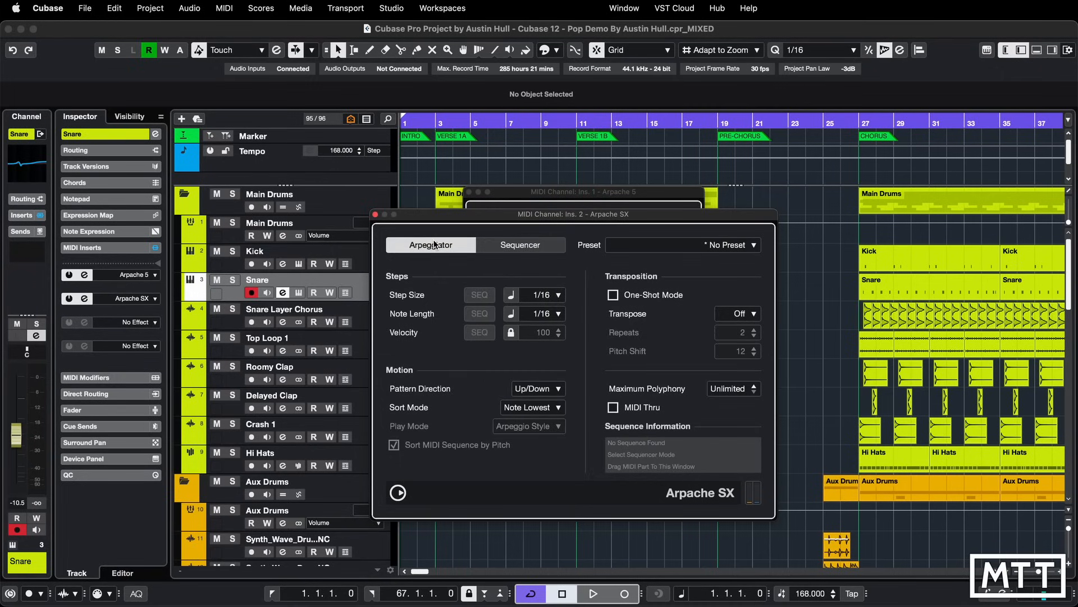
pyautogui.click(503, 250)
pyautogui.click(437, 245)
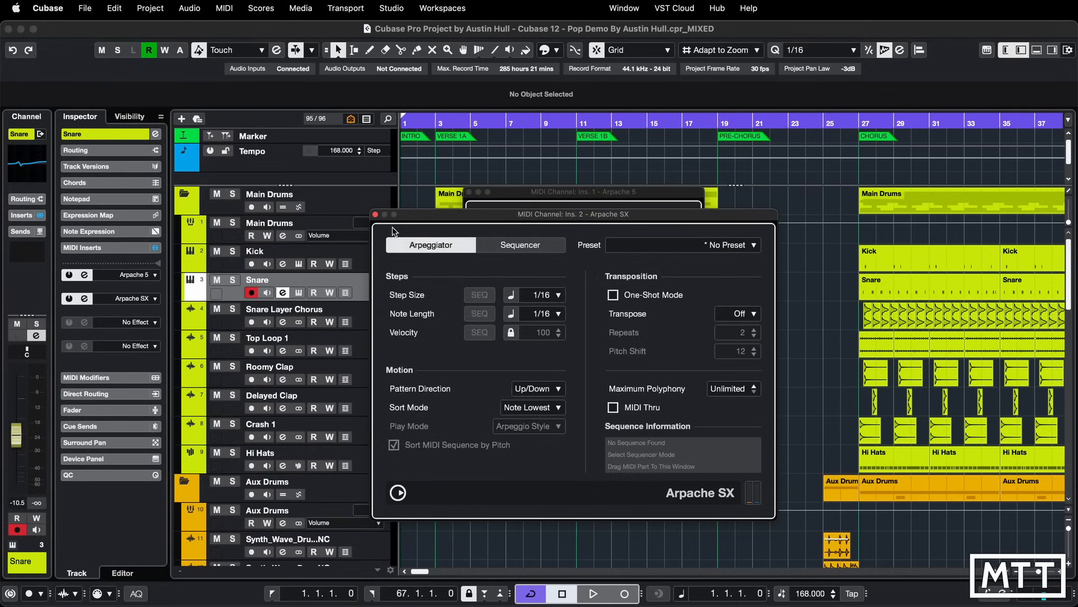
pyautogui.click(375, 214)
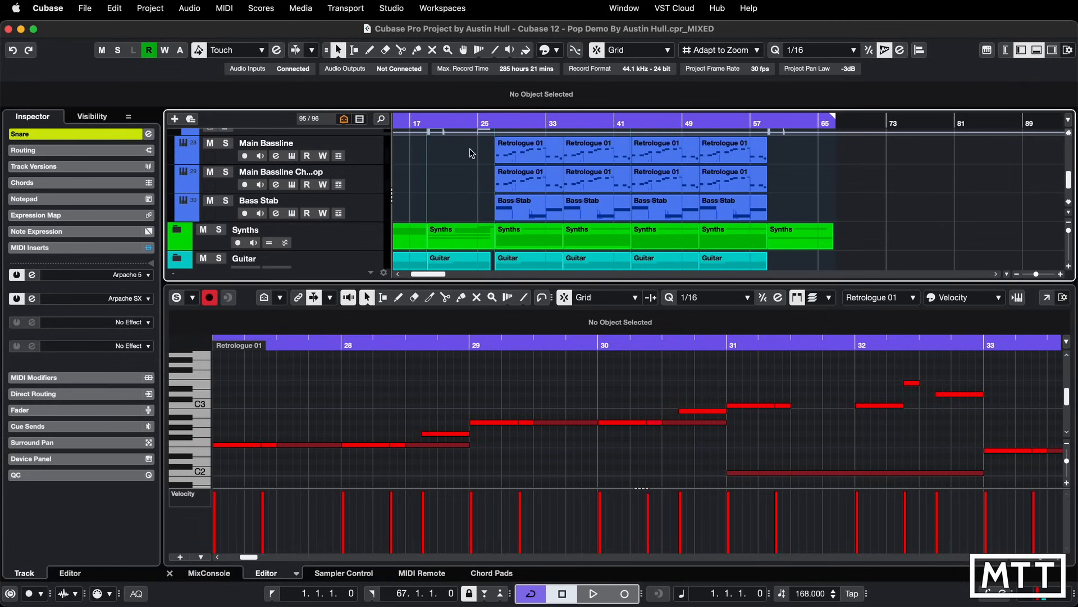
# Select the first parts of the two Main Bassline tracks and Bass Stab, and inspect the Bass Stab A2 note at bar 29.
pyautogui.moveTo(470, 148); pyautogui.dragTo(542, 211)
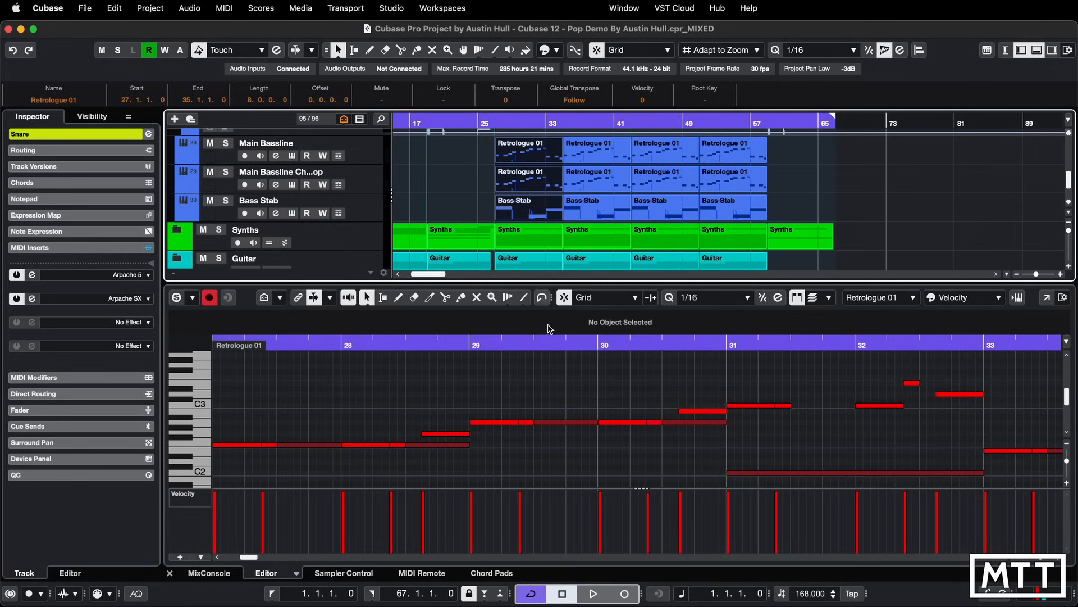
pyautogui.click(565, 423)
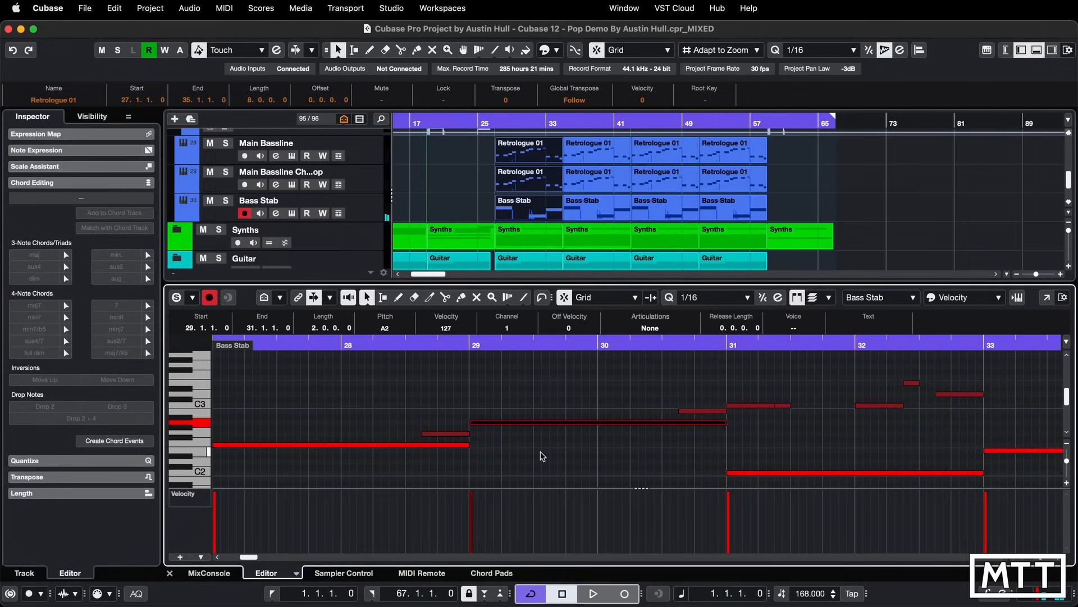
pyautogui.click(553, 404)
# Clear the selection and select only the first Retrologue 01 parts of Main Bassline and Main Bassline Chorus Top together.
pyautogui.click(455, 150)
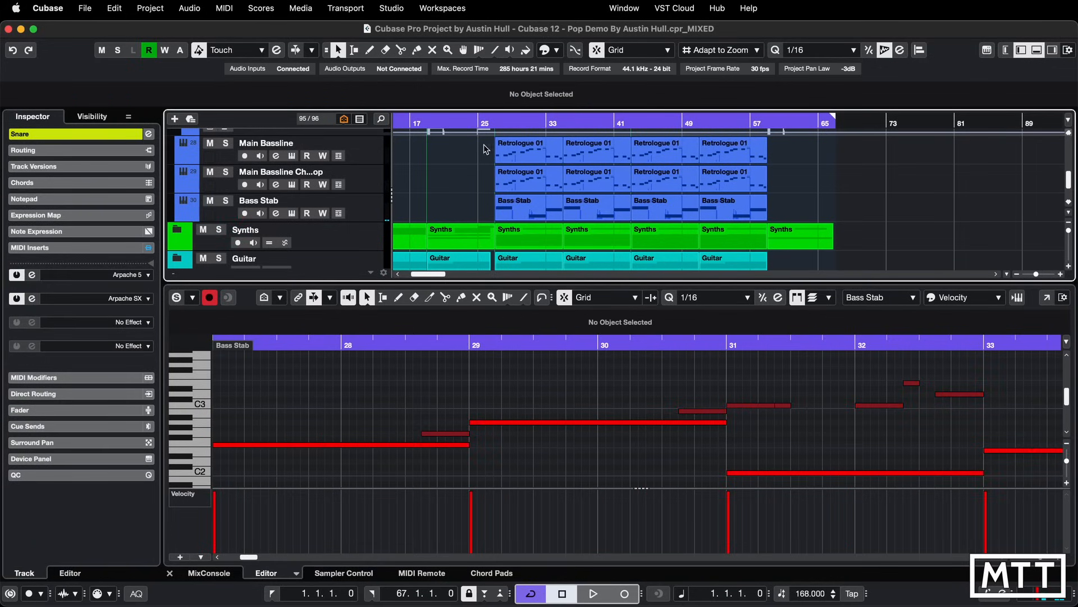
pyautogui.click(500, 151)
pyautogui.click(520, 183)
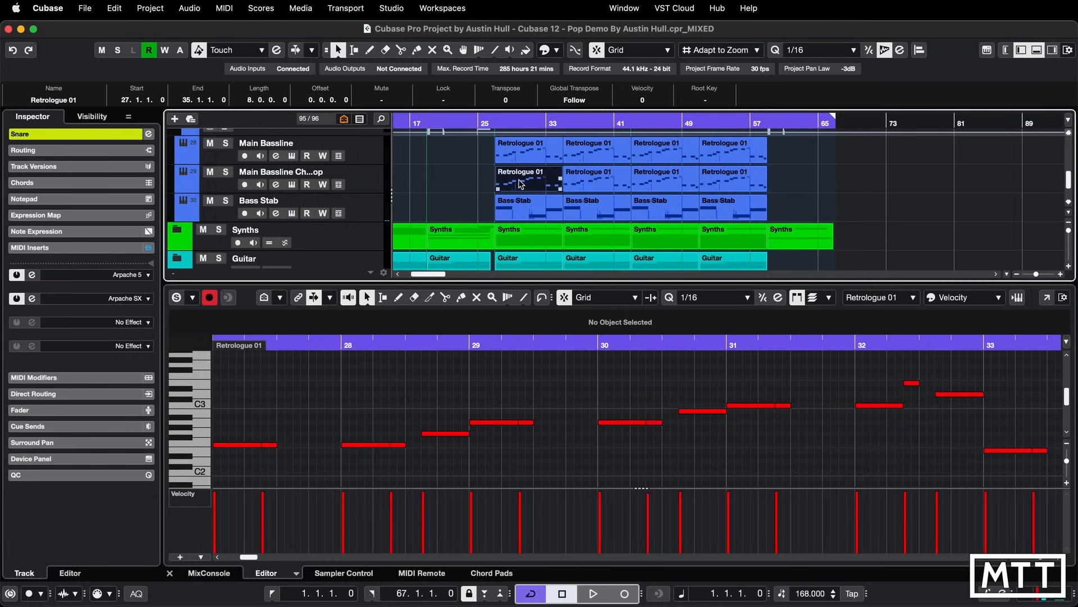
pyautogui.click(520, 157)
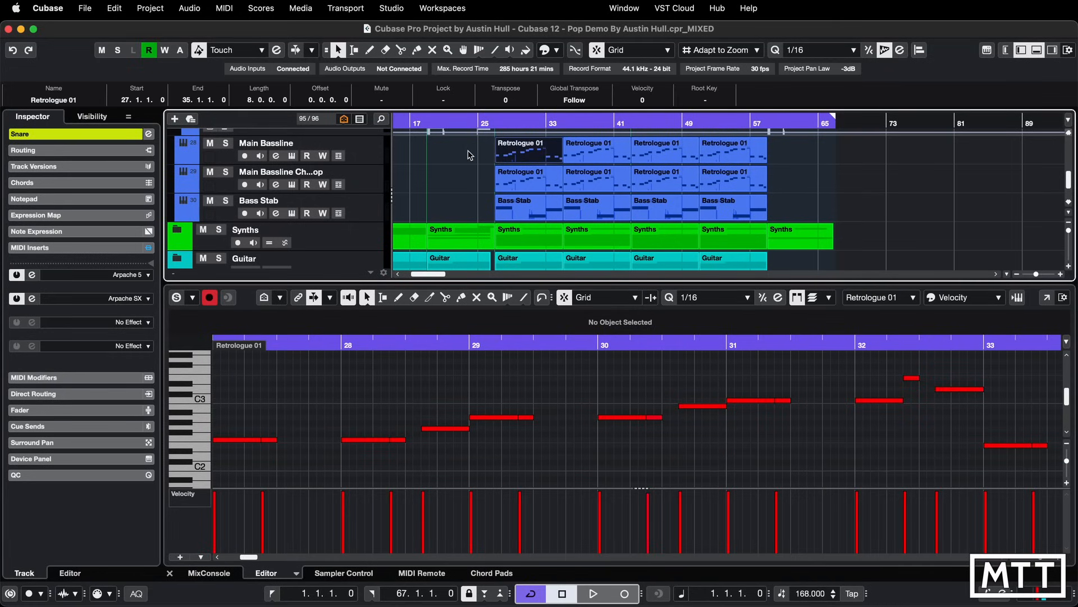
pyautogui.keyDown('shift'); pyautogui.click(526, 183); pyautogui.keyUp('shift')
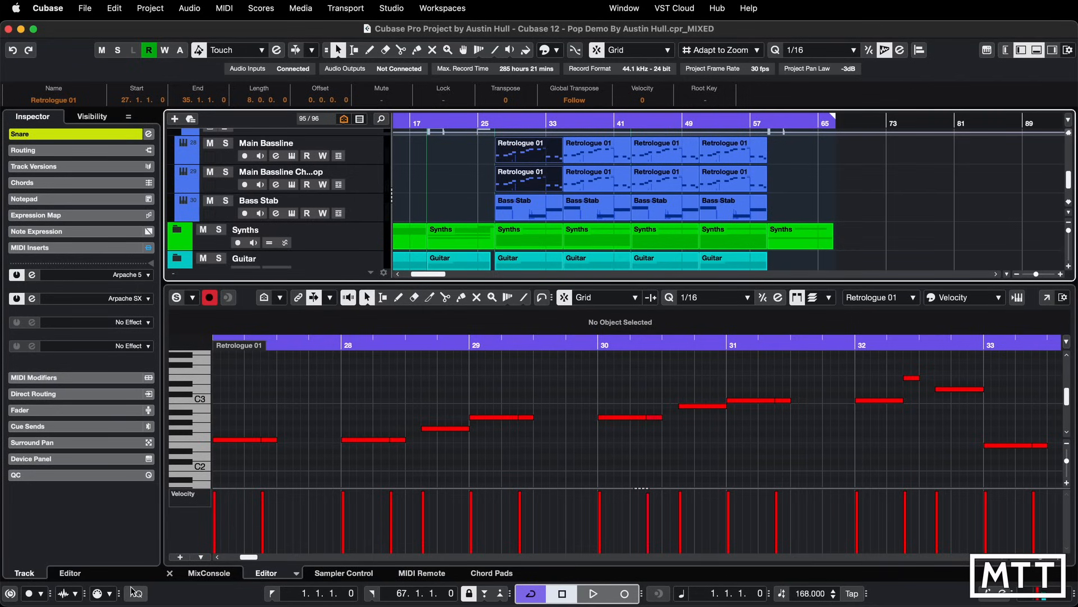
# Show the editor's track visibility list and add all parts of Main Bassline and Main Bassline Chorus Top to the editor.
pyautogui.click(69, 573)
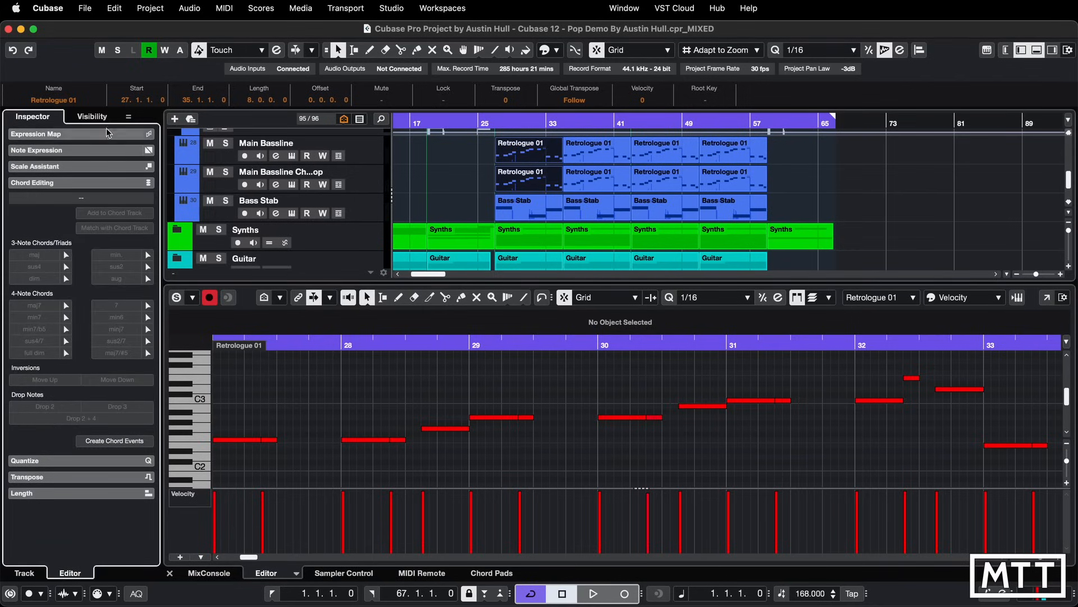
pyautogui.click(91, 117)
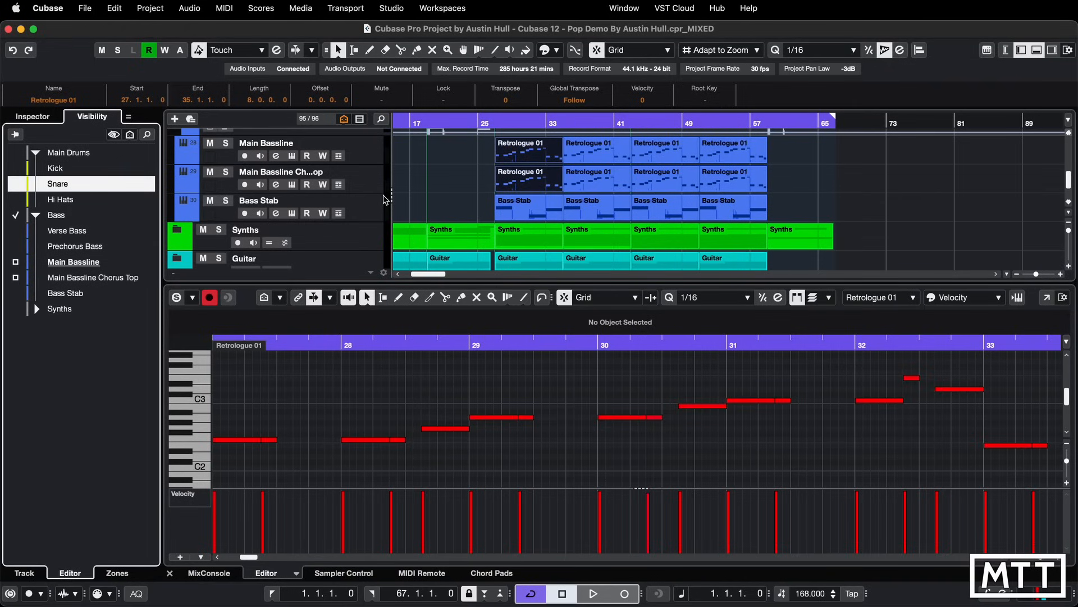
pyautogui.click(15, 262)
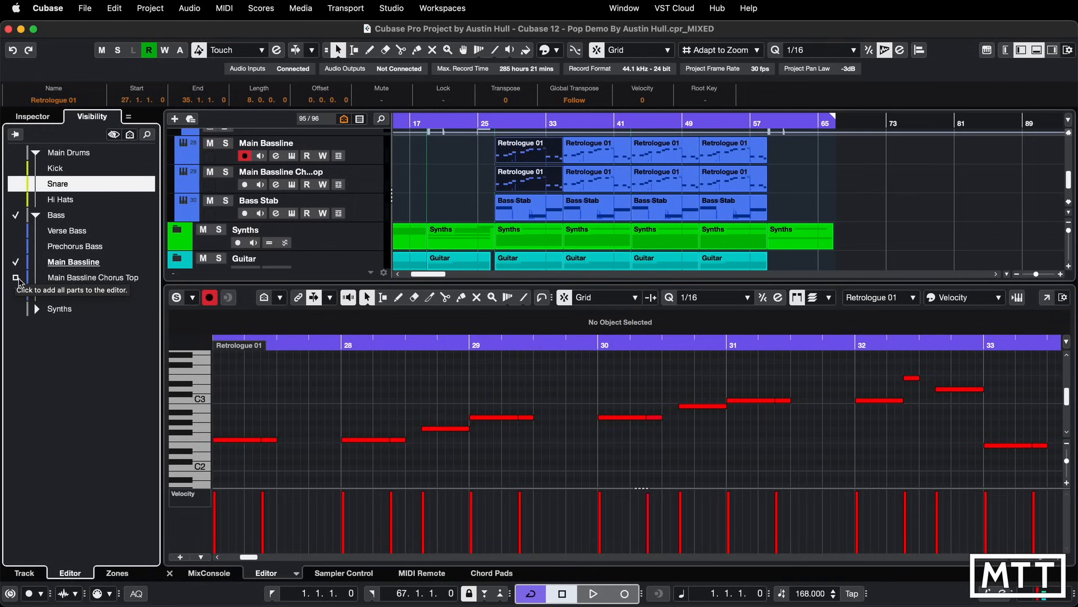
pyautogui.click(16, 277)
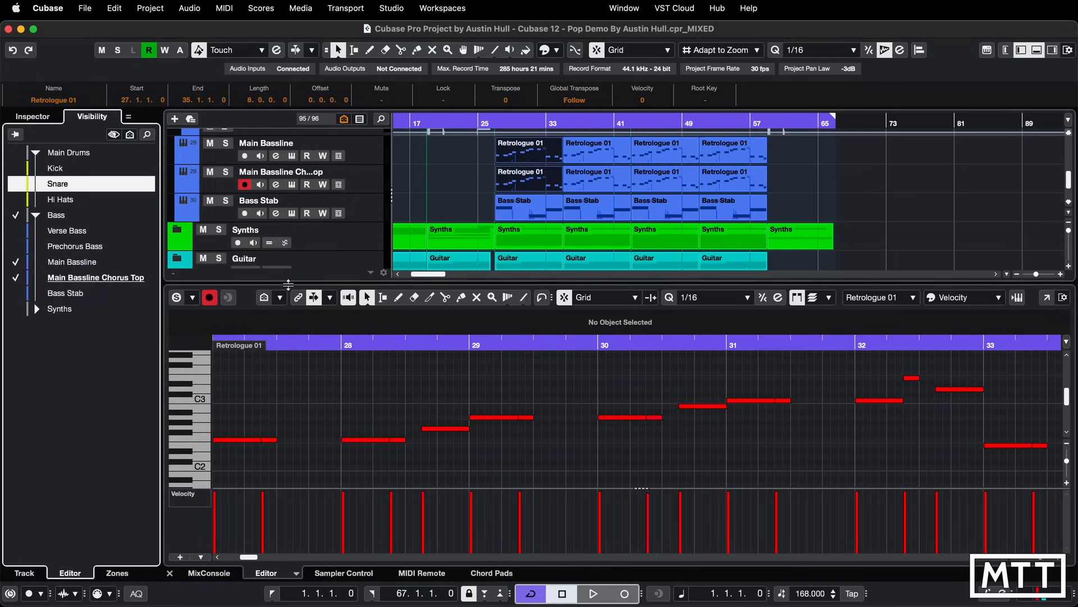
# Make Main Bassline the active track, raise its A2 note at bar 29 to C#3, and return the note to A2.
pyautogui.click(63, 264)
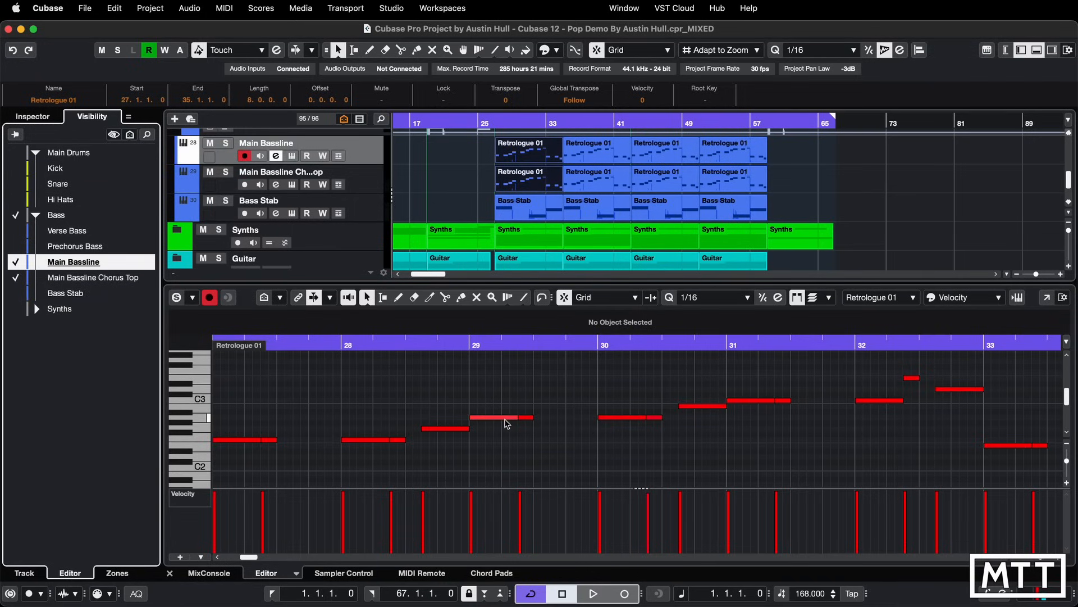
pyautogui.moveTo(506, 417); pyautogui.dragTo(507, 401)
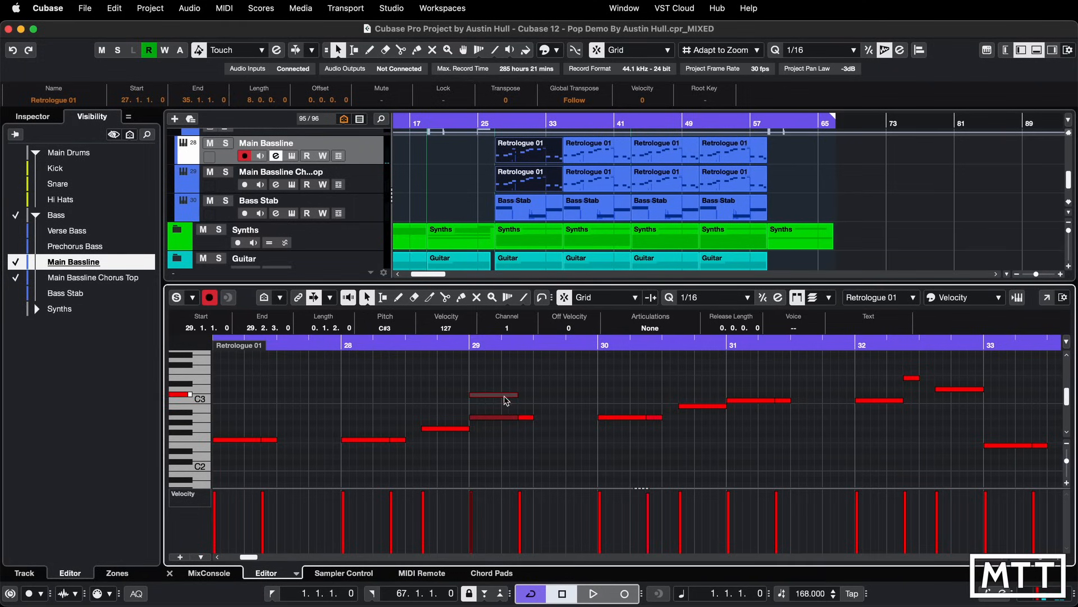
pyautogui.moveTo(504, 401); pyautogui.dragTo(505, 422)
pyautogui.press('Down')
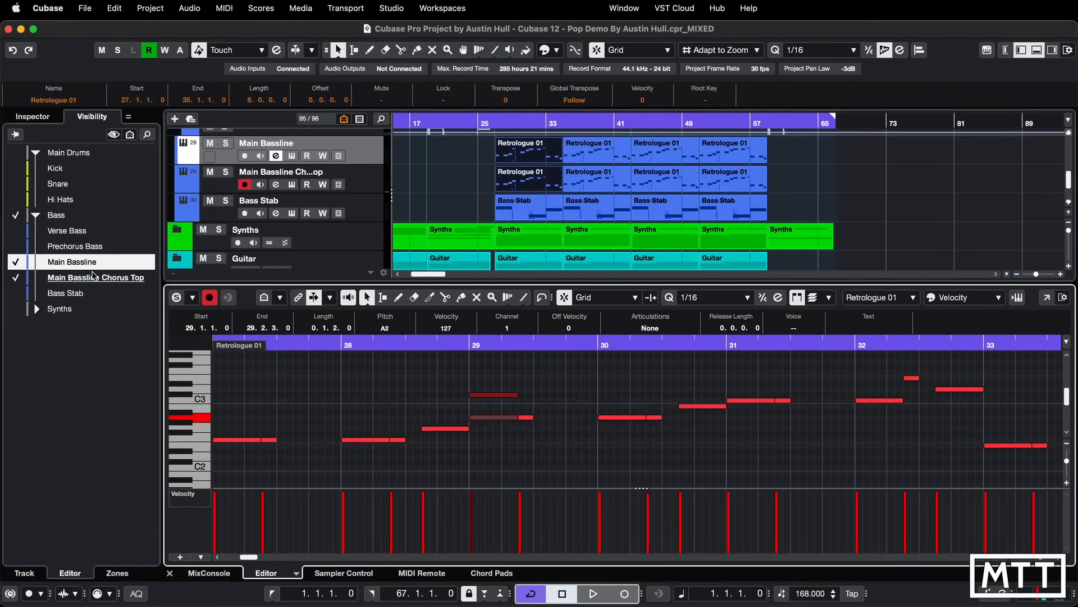
pyautogui.click(502, 395)
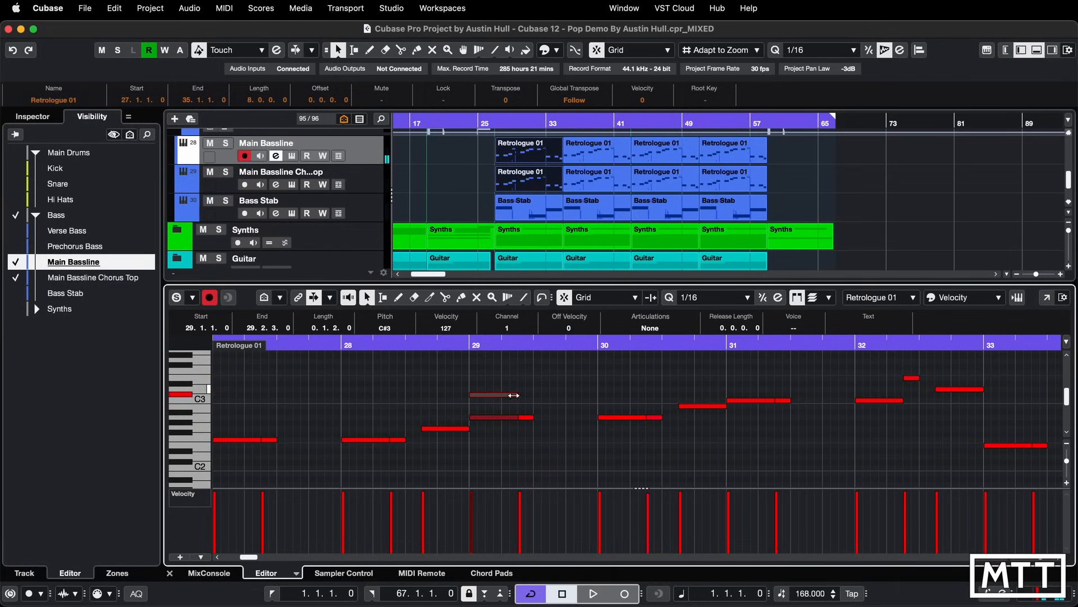
pyautogui.moveTo(505, 396); pyautogui.dragTo(506, 418)
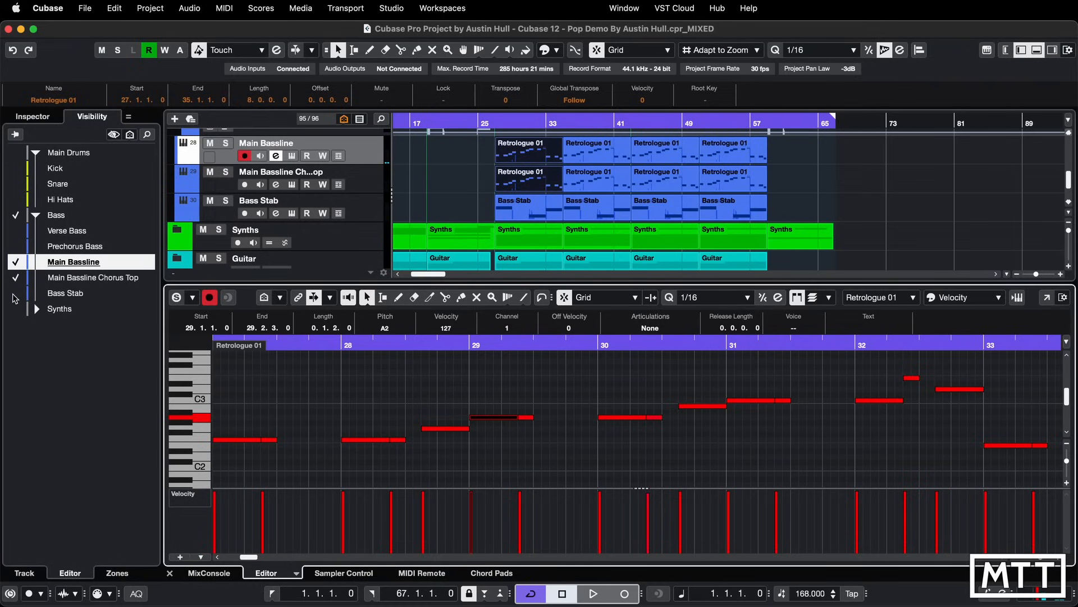
# Add Bass Stab to the editor, make Main Bassline Chorus Top the active track, and look over the track visibility options.
pyautogui.click(15, 296)
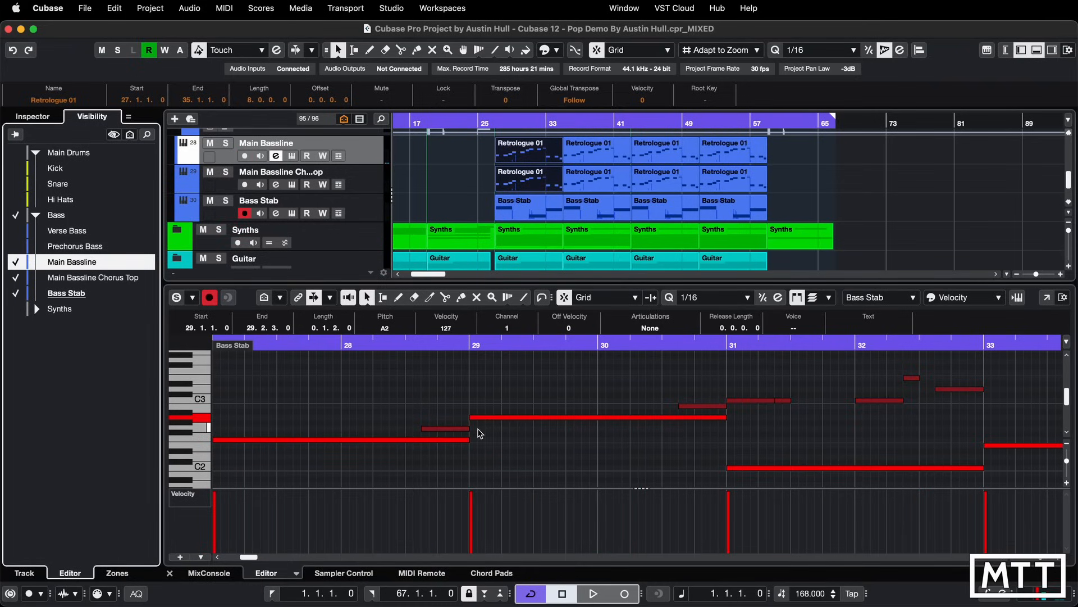
pyautogui.click(83, 281)
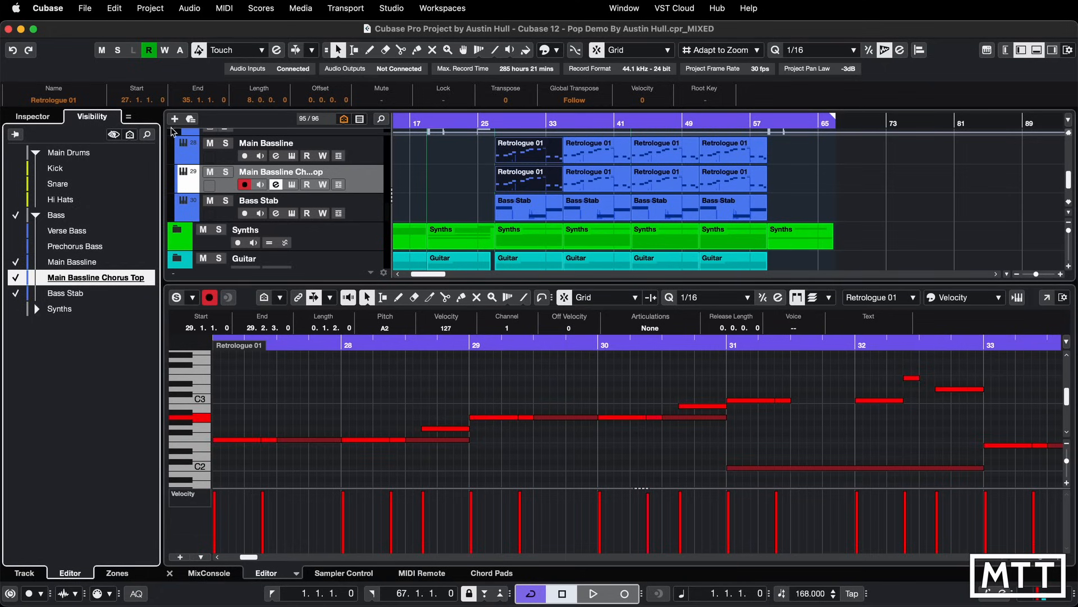
pyautogui.click(130, 135)
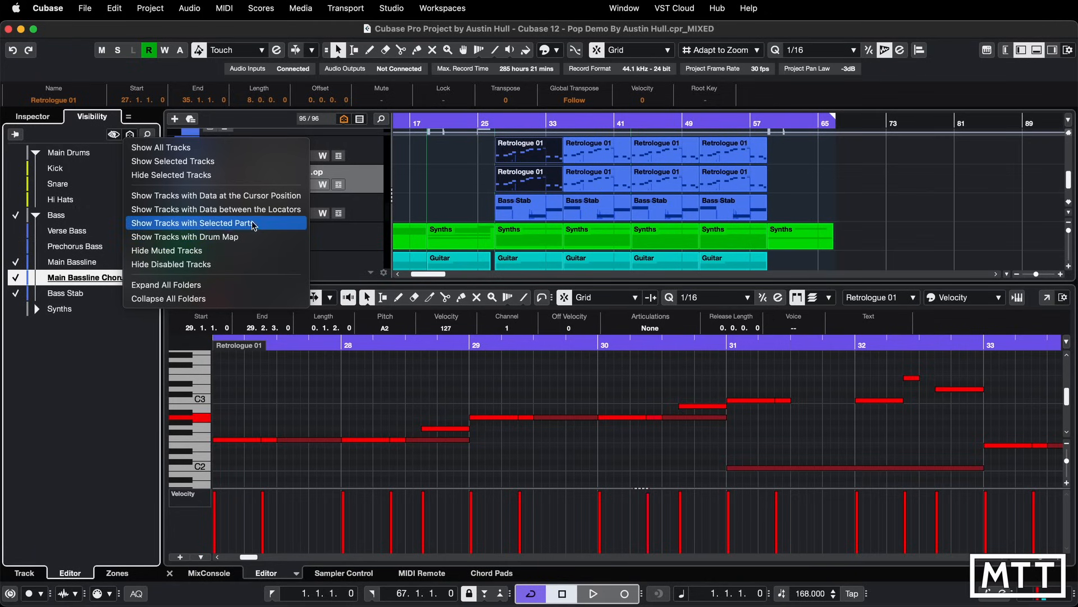
pyautogui.click(40, 315)
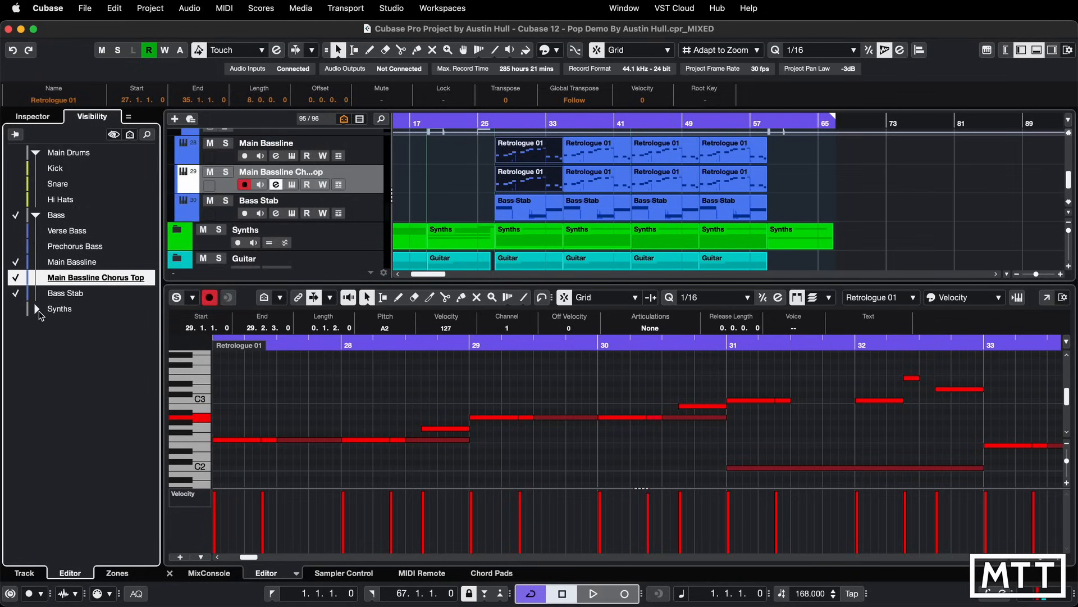
# Expand the Synths folder and add all tracks of Main Drums and Synths plus Verse Bass and Prechorus Bass to the editor.
pyautogui.click(37, 312)
pyautogui.click(35, 310)
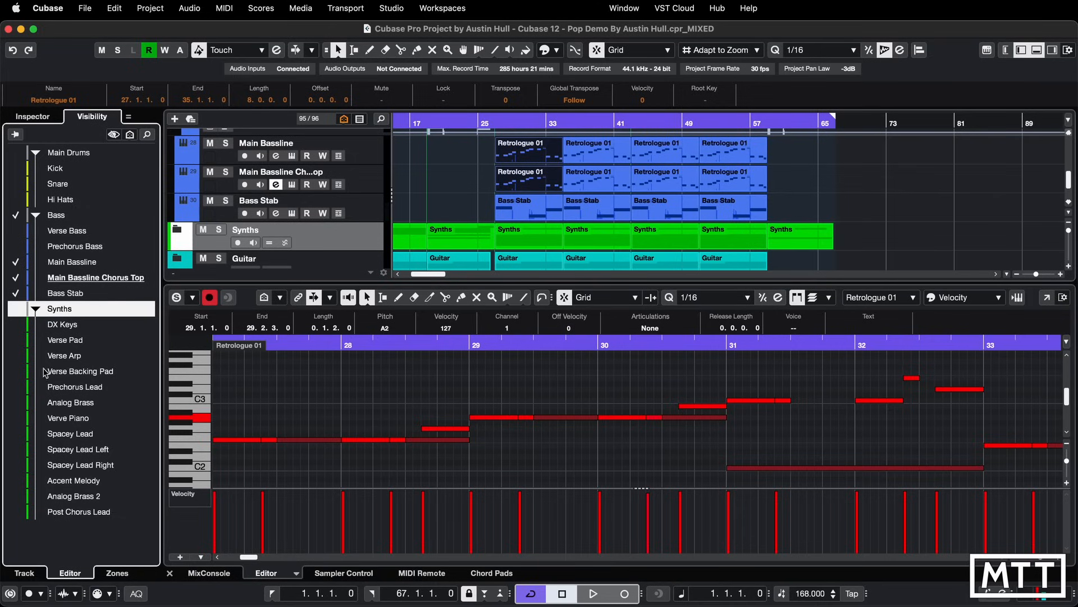
pyautogui.click(16, 152)
pyautogui.click(16, 230)
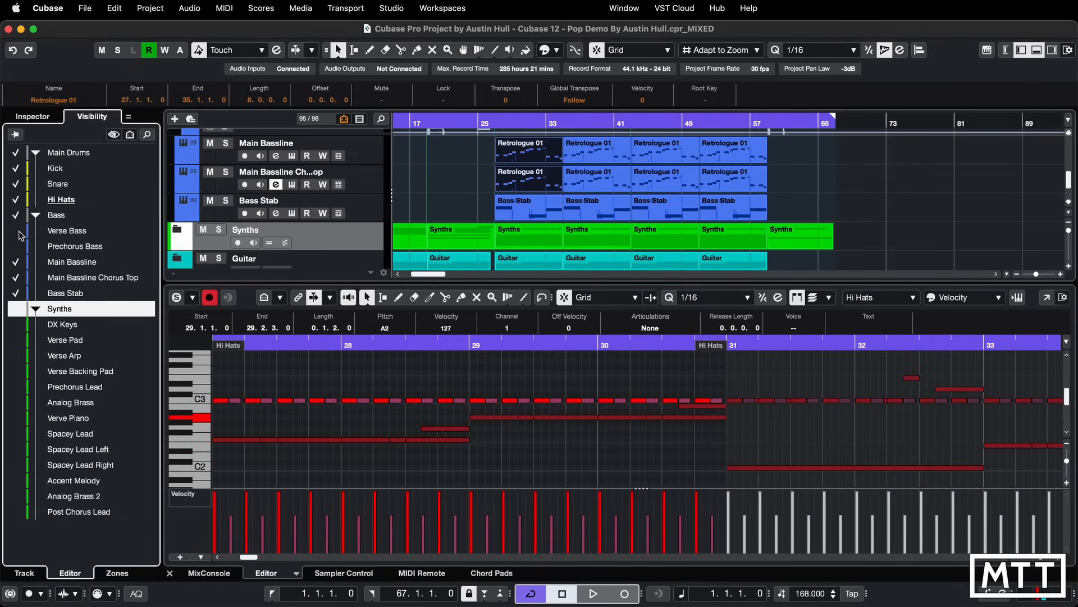
pyautogui.click(16, 246)
pyautogui.click(16, 308)
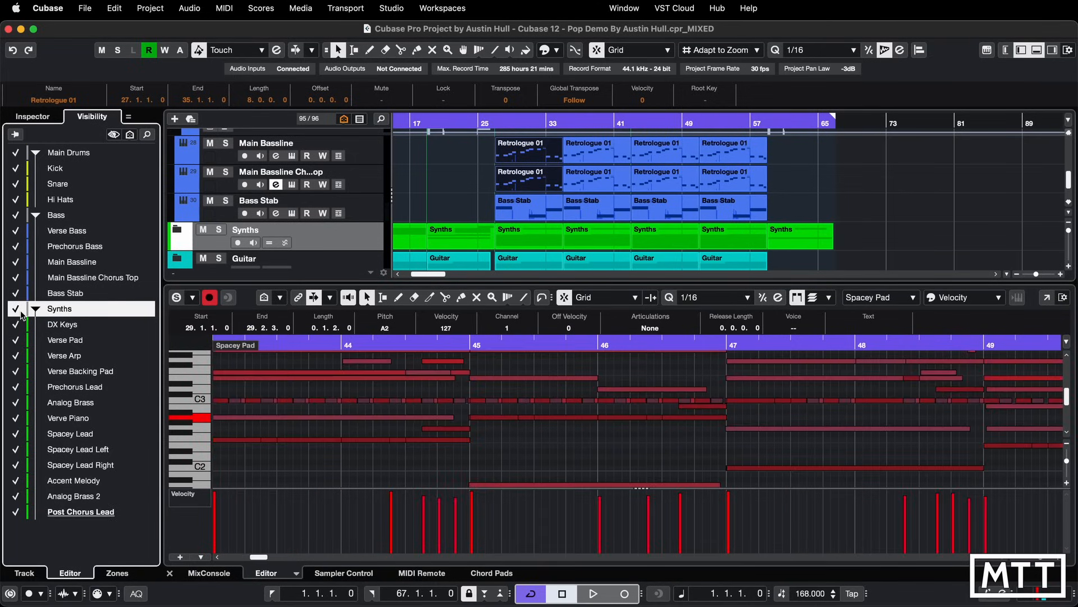
# Make Prechorus Lead the active track for editing and look over the combined notes around bars 43 to 49.
pyautogui.scroll(5, 505, 430)
pyautogui.hscroll(-2, 562, 430)
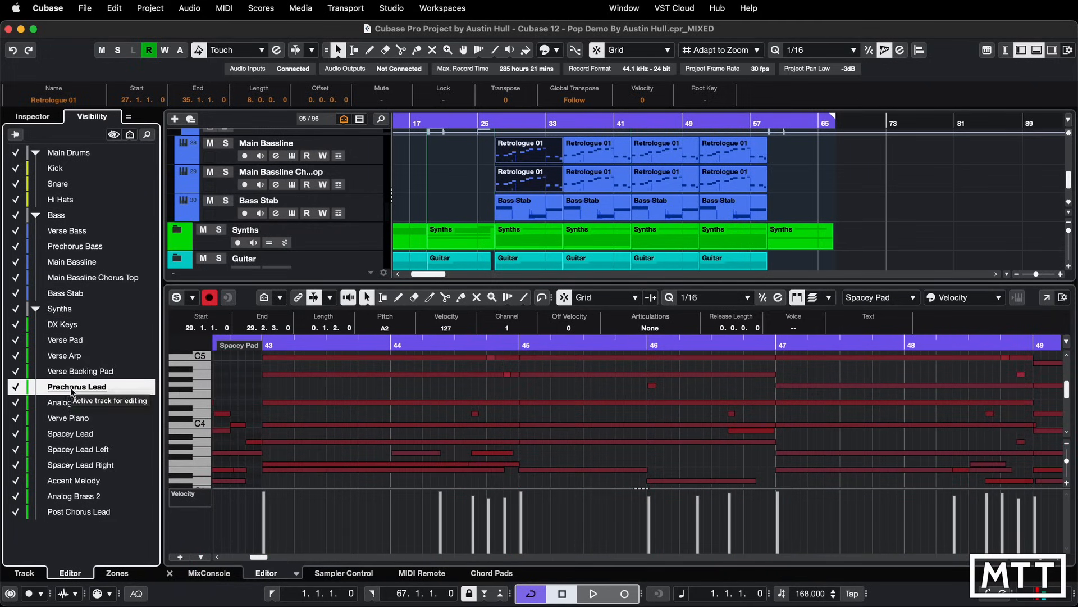
pyautogui.scroll(-5, 497, 439)
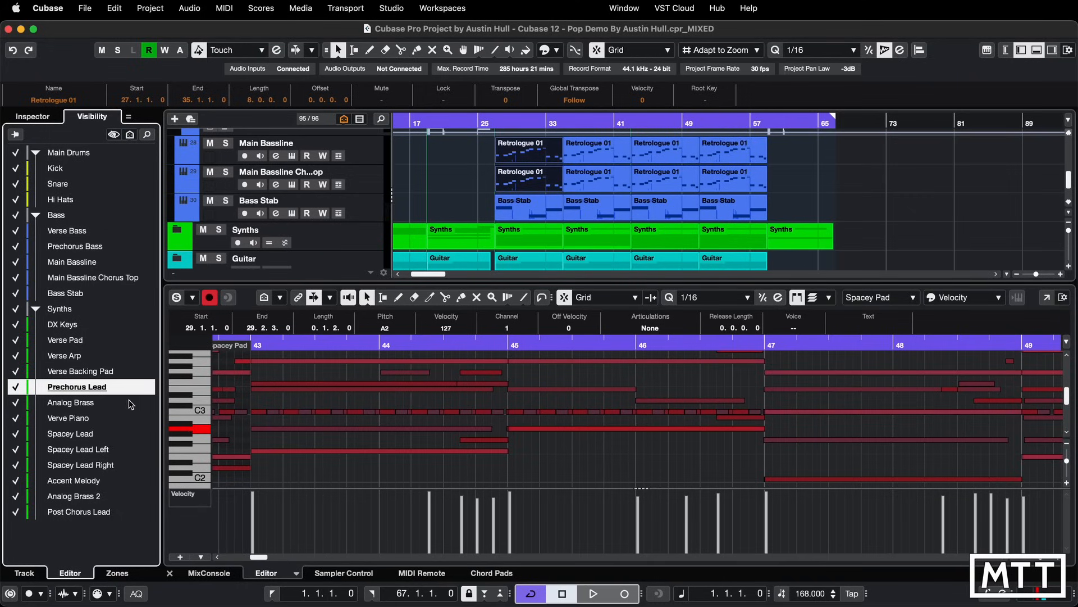
# Place the project cursor at bar 29 and limit the editor's track list to tracks with data at the cursor position.
pyautogui.click(133, 135)
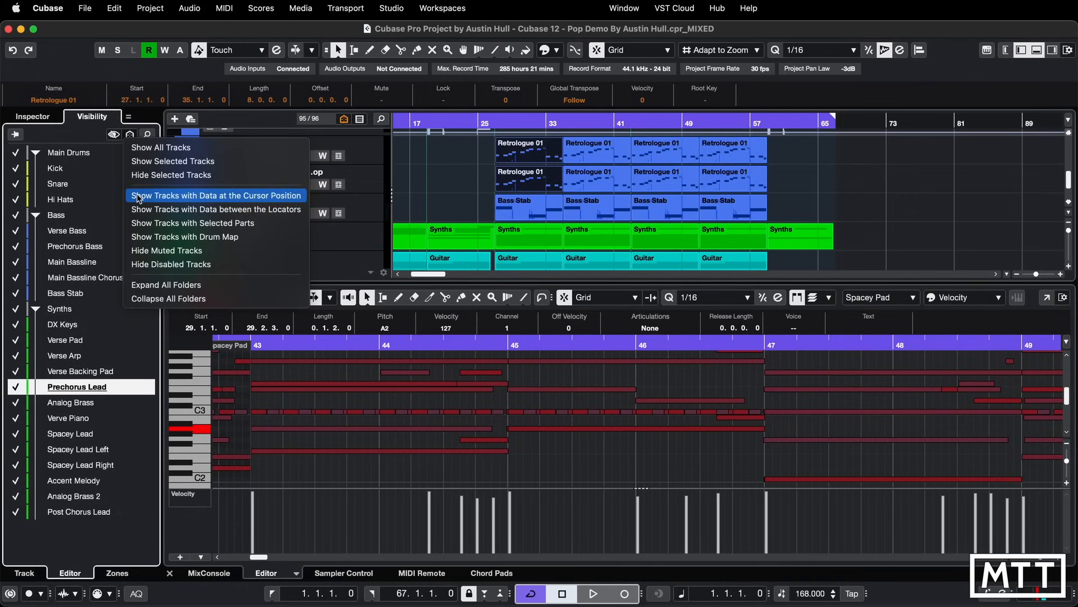
pyautogui.click(514, 122)
pyautogui.click(513, 123)
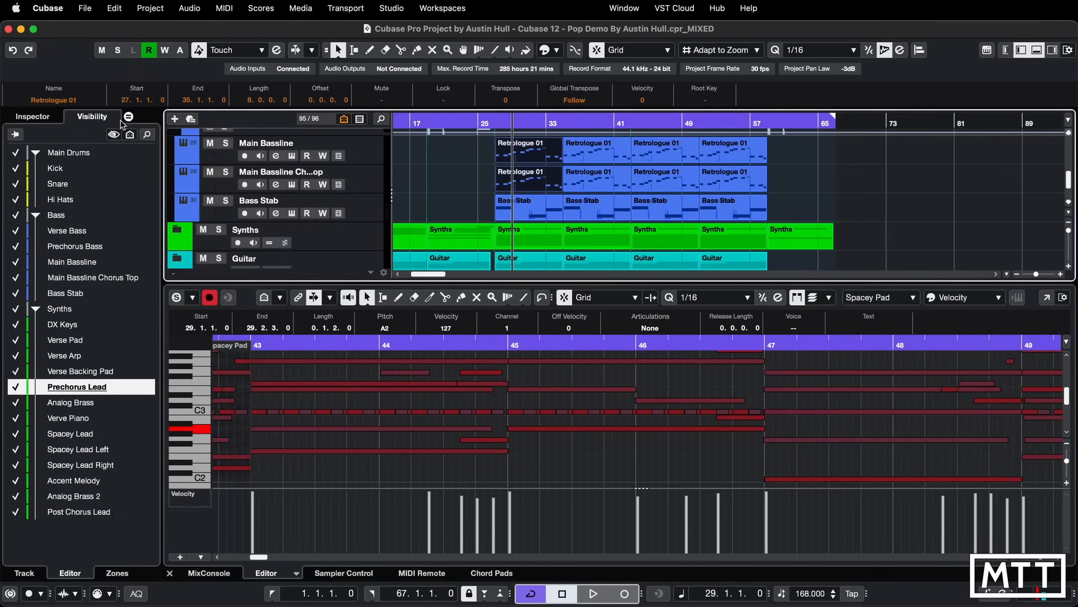
pyautogui.click(130, 135)
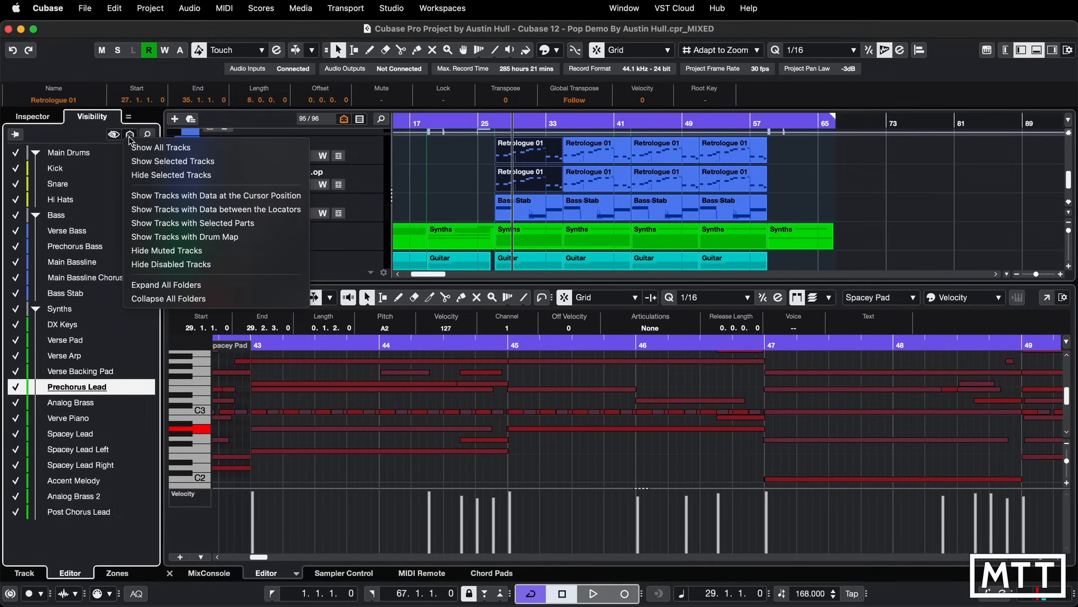
pyautogui.click(189, 198)
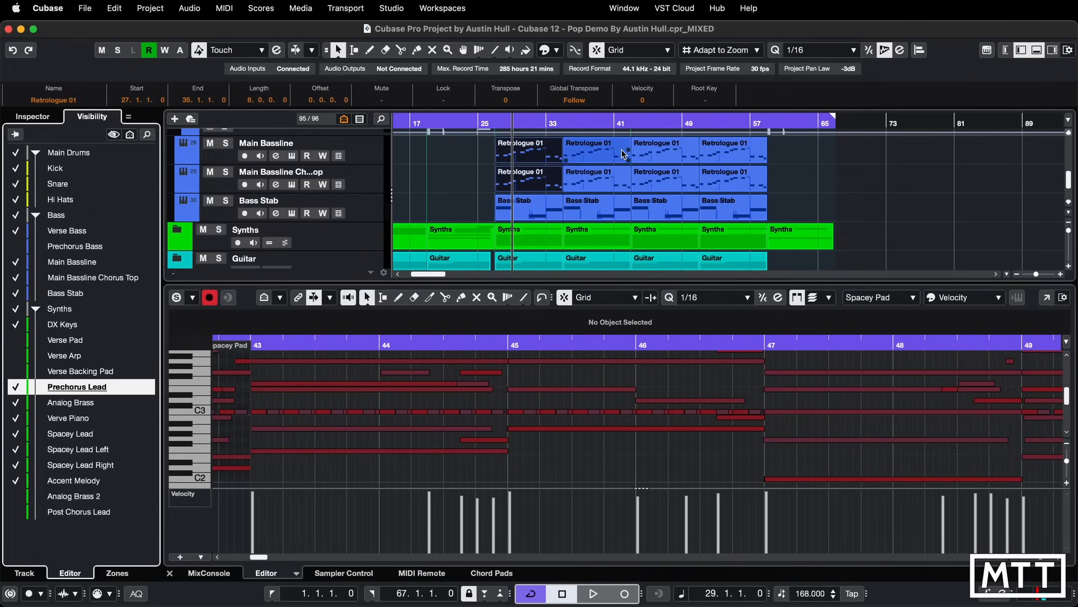
# Move the project cursor to bar 23 and show only the tracks with data at the cursor position in the editor.
pyautogui.click(459, 119)
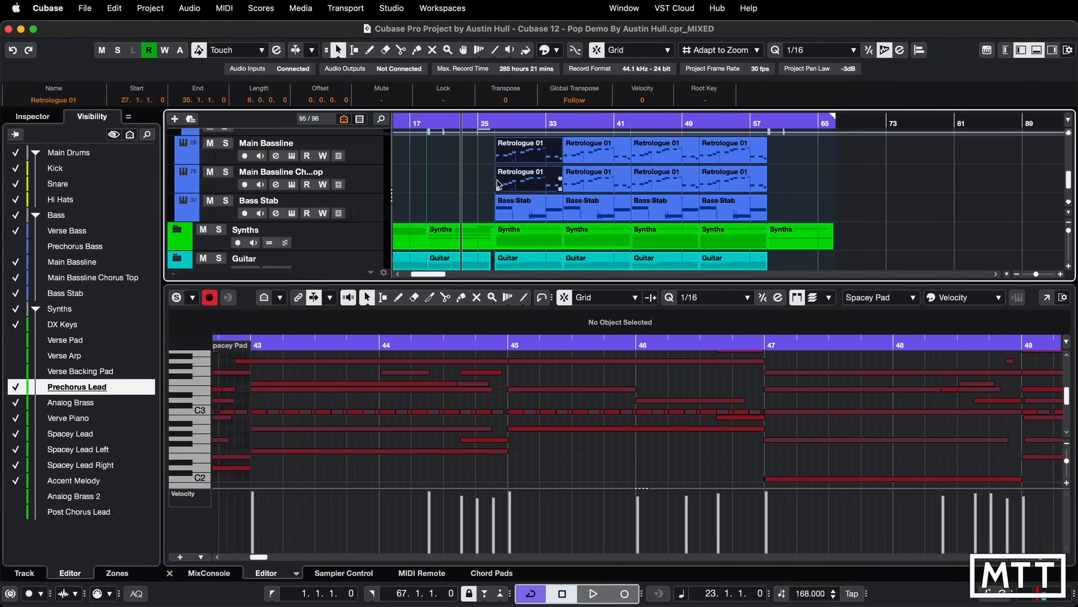
pyautogui.click(131, 135)
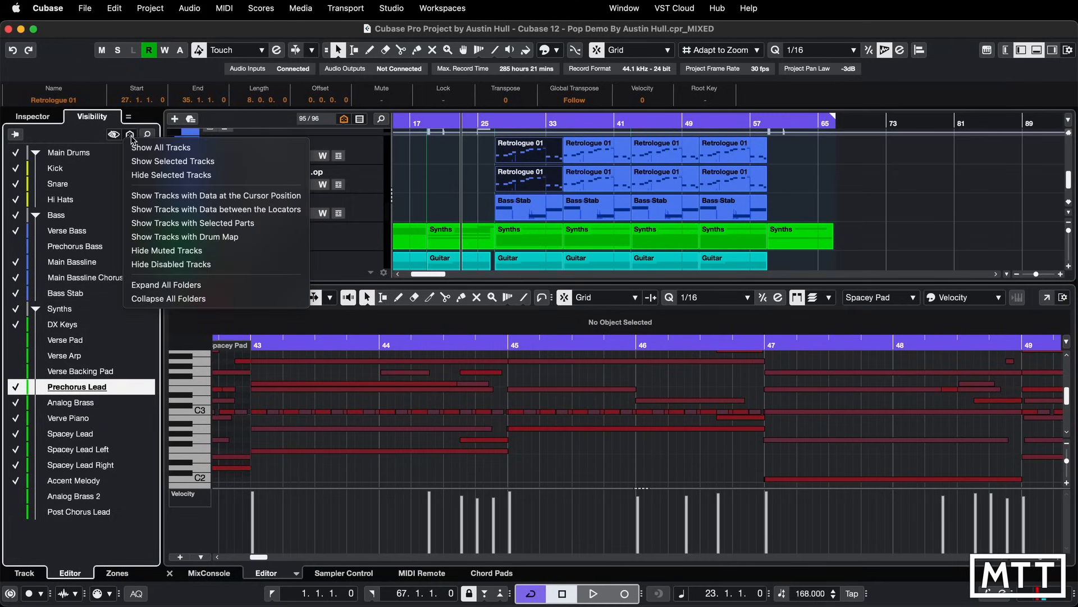
pyautogui.click(161, 197)
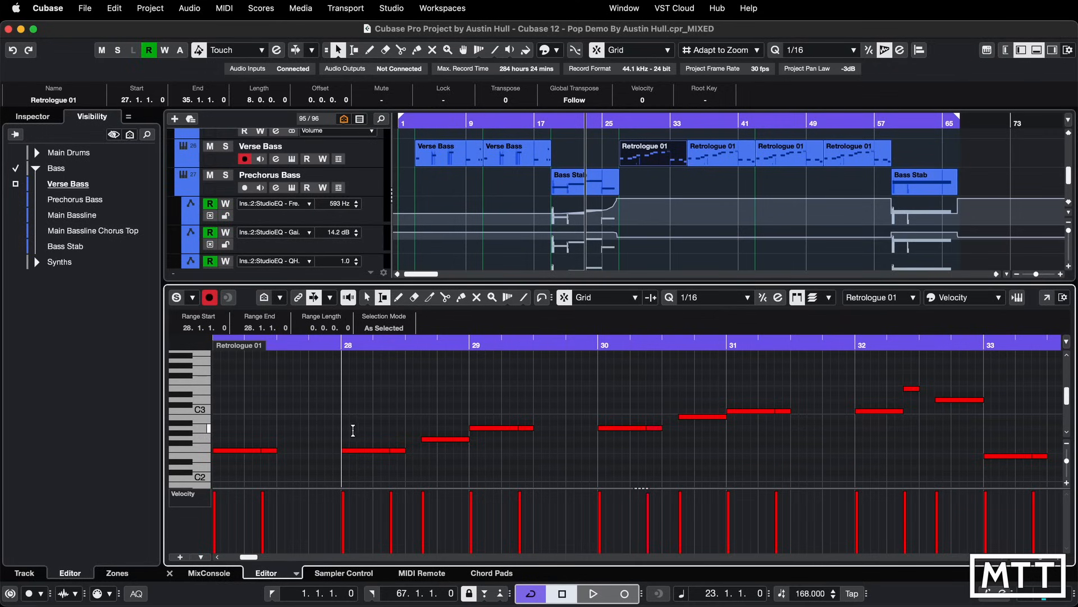
# Range-select bar 28 in the Retrologue 01 part and move its notes one bar at a time to bar 32, including the notes met in between.
pyautogui.moveTo(342, 418); pyautogui.dragTo(469, 427)
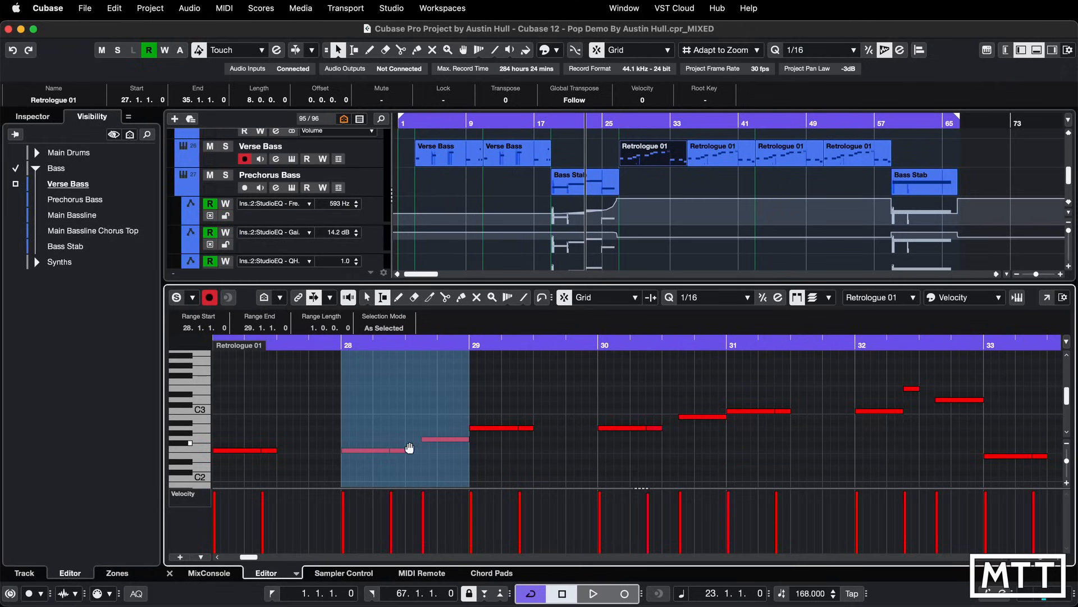
pyautogui.moveTo(396, 453); pyautogui.dragTo(525, 455)
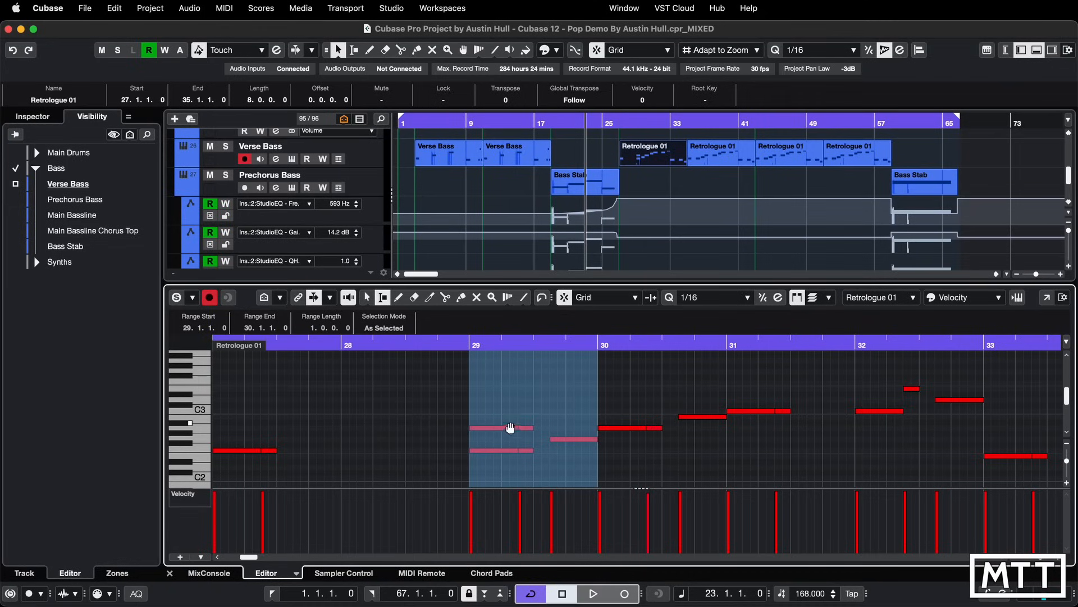
pyautogui.moveTo(520, 452); pyautogui.dragTo(645, 465)
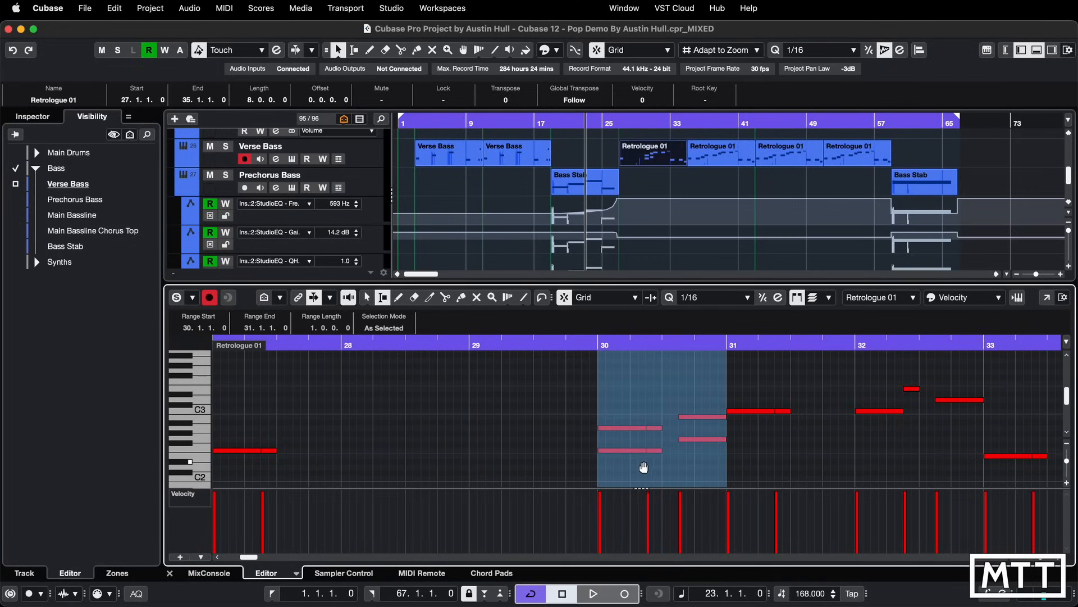
pyautogui.moveTo(643, 462); pyautogui.dragTo(768, 451)
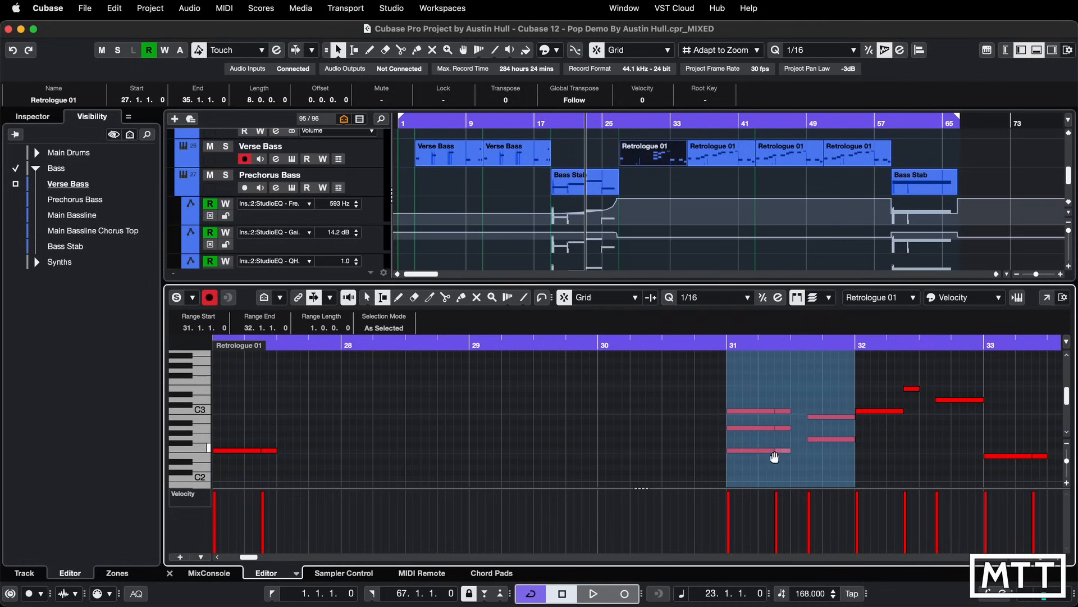
pyautogui.moveTo(765, 455); pyautogui.dragTo(890, 456)
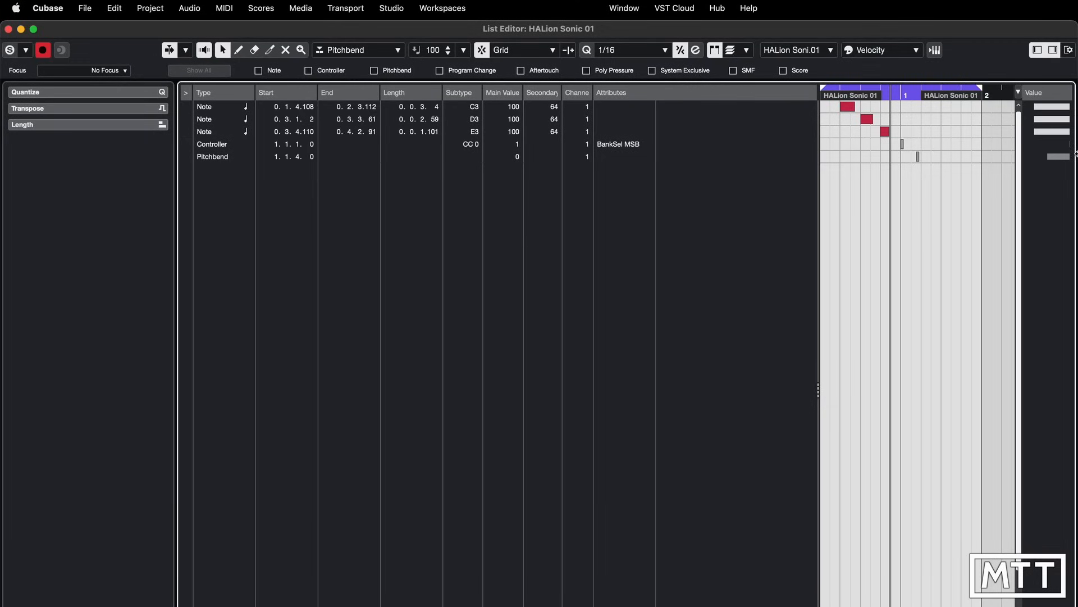
# Try drawing a different value for the Pitchbend event in the List Editor, and set its main value to 0.
pyautogui.moveTo(1049, 157); pyautogui.dragTo(1011, 151)
pyautogui.doubleClick(516, 157)
pyautogui.write('0')
pyautogui.press('Return')
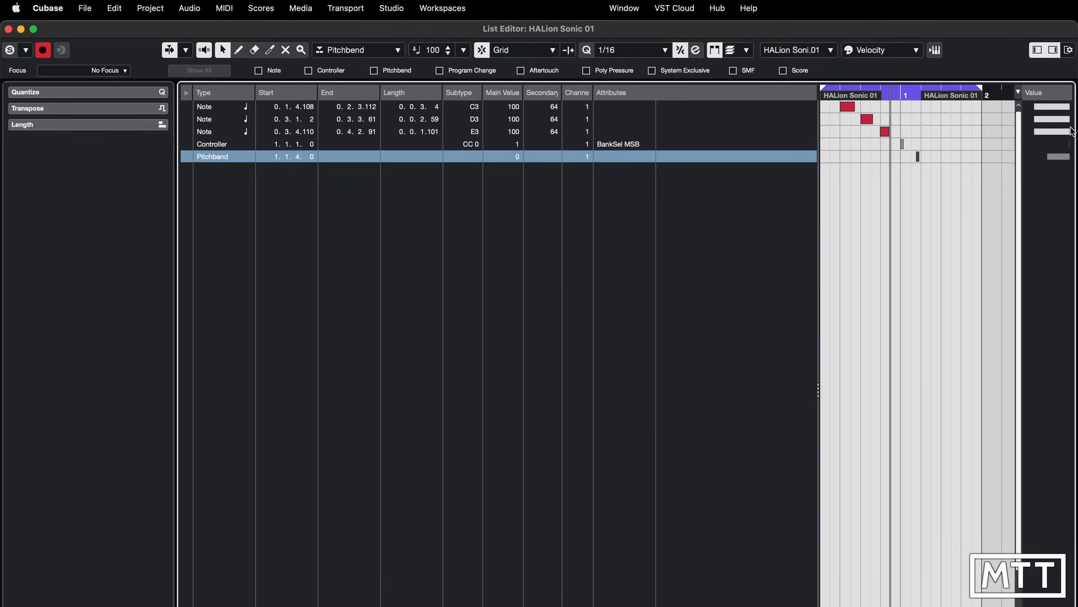
pyautogui.doubleClick(515, 157)
pyautogui.click(510, 172)
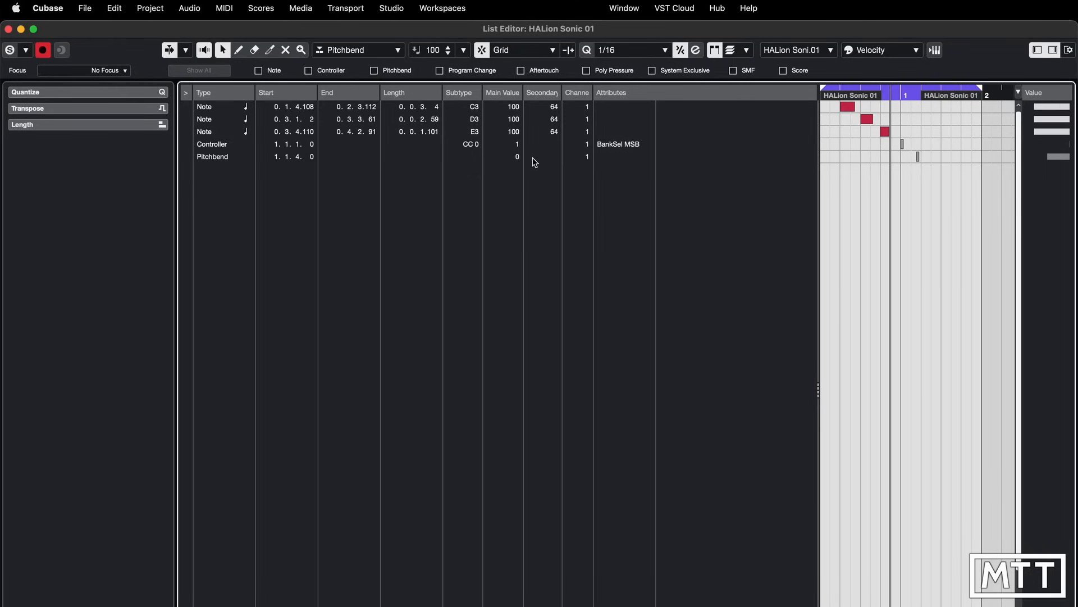
# Set the High Resolution Decimal Count to 1.000 in the MIDI editing preferences and confirm.
pyautogui.click(55, 10)
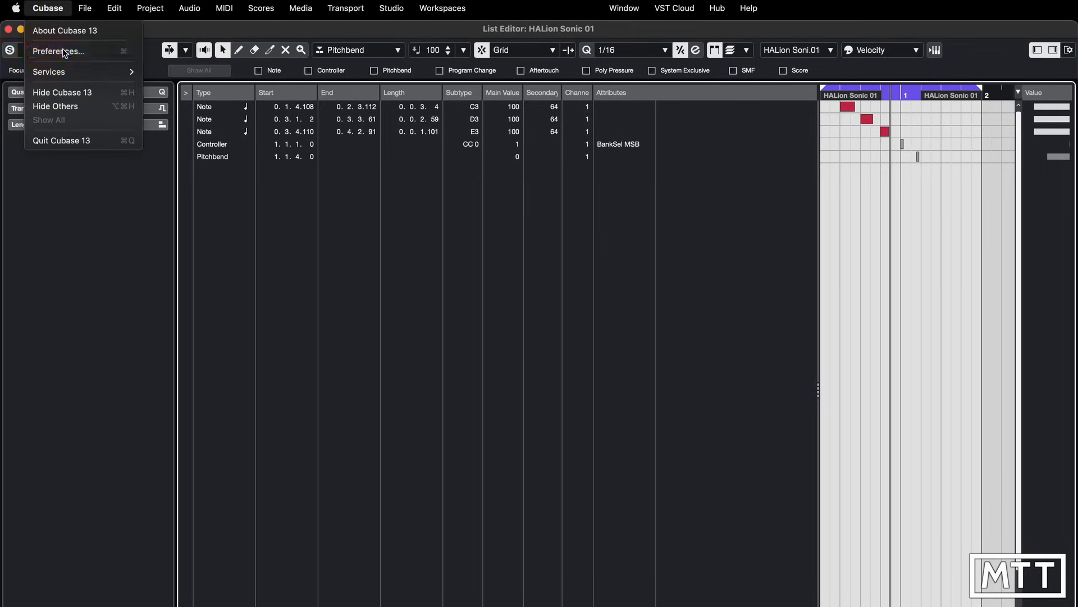
pyautogui.click(62, 49)
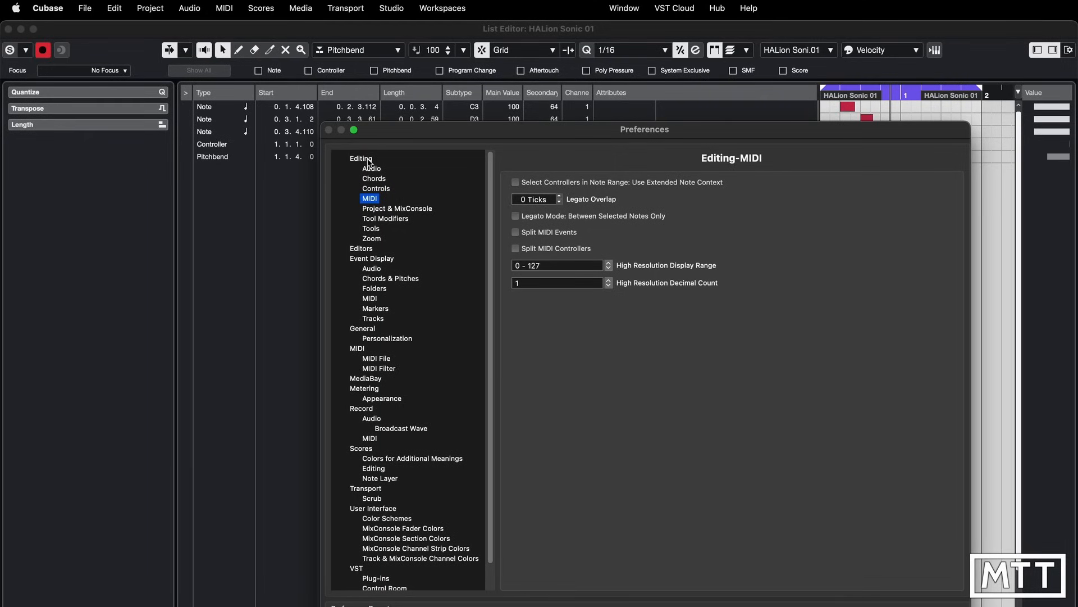
pyautogui.click(564, 284)
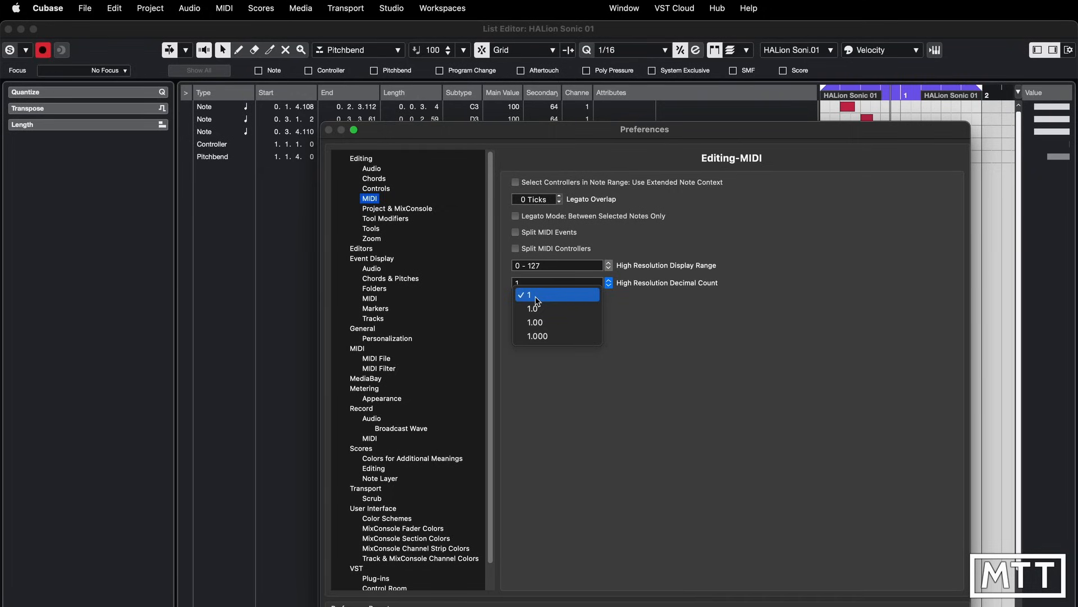
pyautogui.click(544, 336)
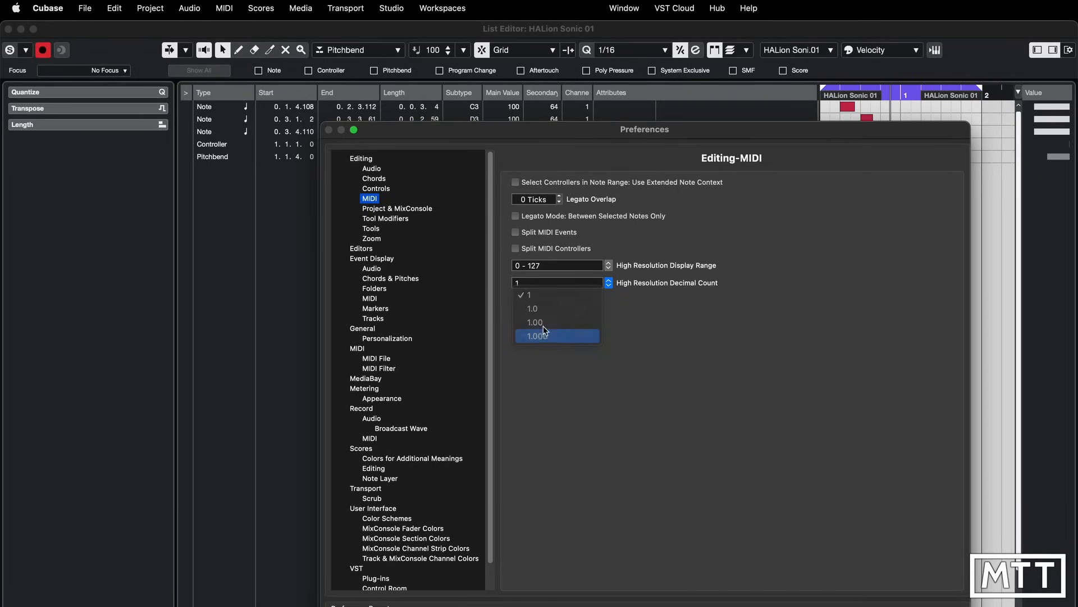
pyautogui.press('Return')
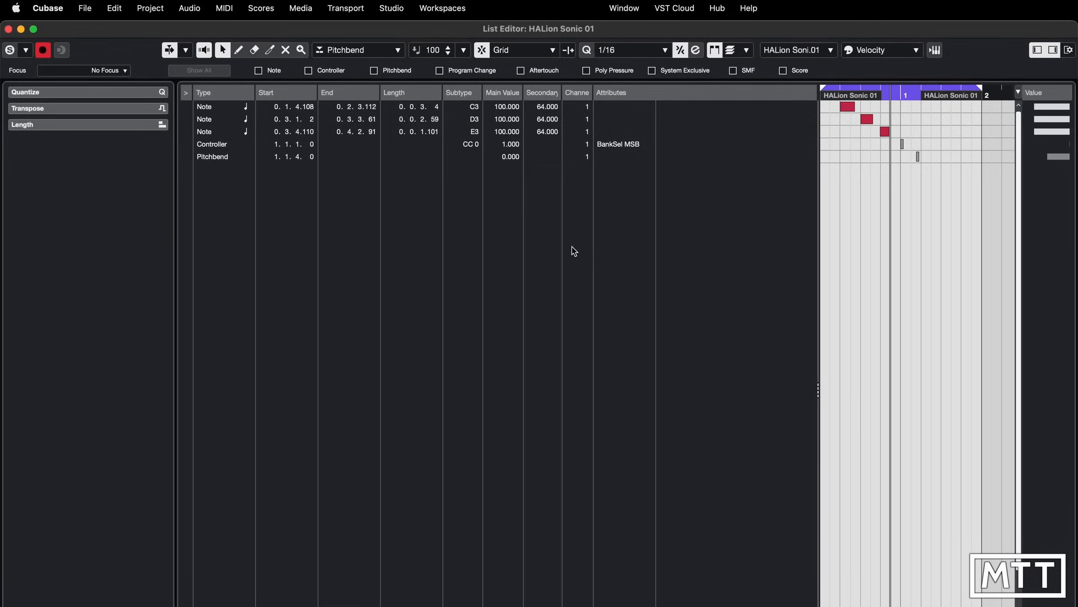
# Set the Pitchbend event's main value to 0.024.
pyautogui.doubleClick(512, 160)
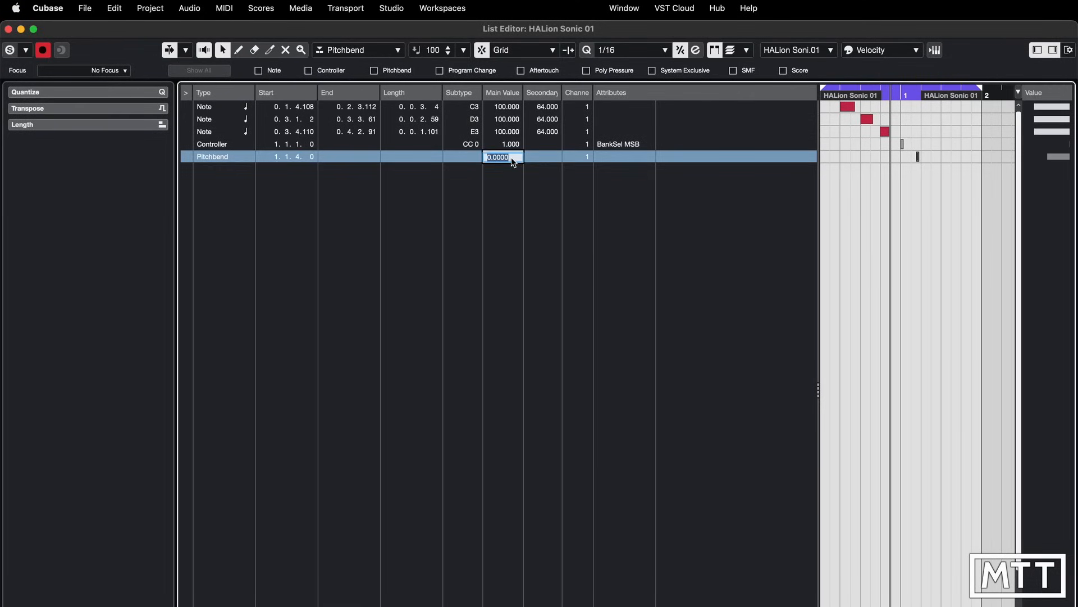
pyautogui.press('Right')
pyautogui.press('BackSpace')
pyautogui.press('BackSpace')
pyautogui.press('BackSpace')
pyautogui.write('24')
pyautogui.press('Return')
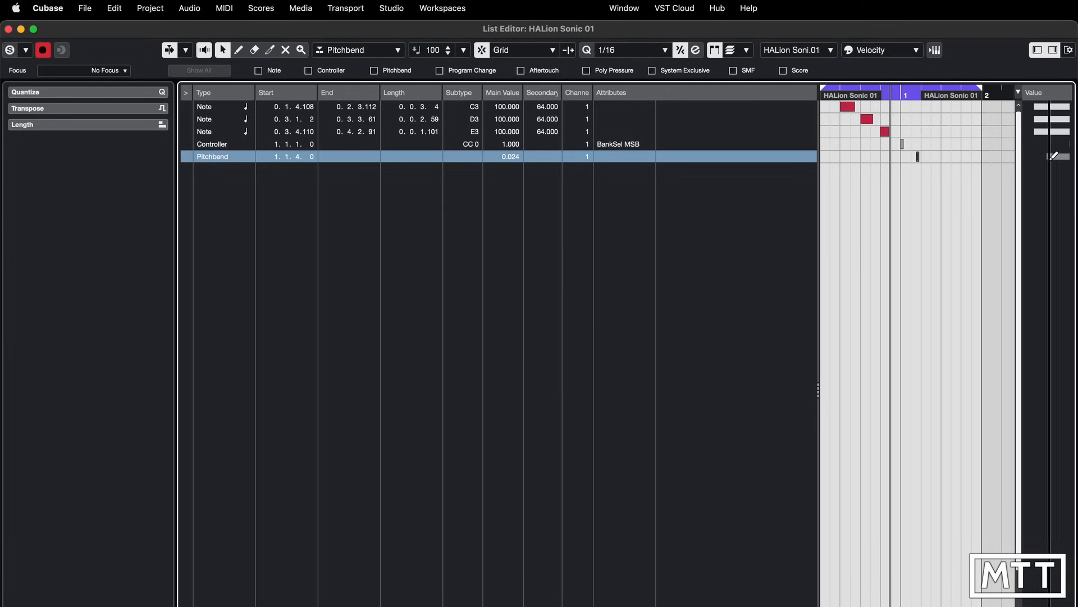
# Redraw the Pitchbend event's value slightly in the List Editor's value display.
pyautogui.moveTo(1048, 158)
pyautogui.mouseDown()
pyautogui.moveTo(1033, 158)
pyautogui.moveTo(1045, 158)
pyautogui.mouseUp()
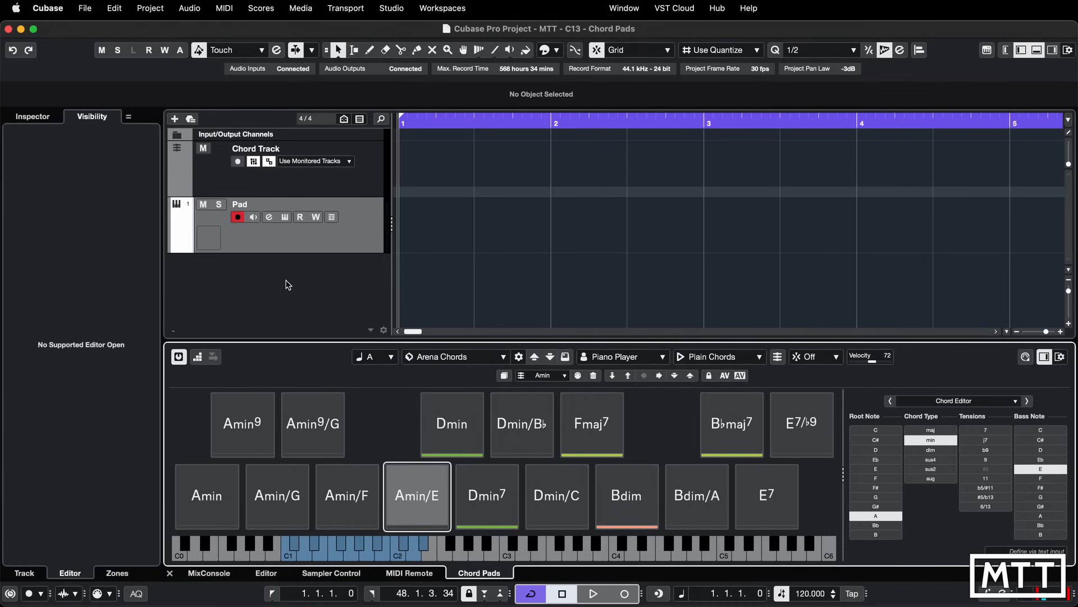
# Toggle step input for the chord pads in the Chord Pads project.
pyautogui.click(199, 358)
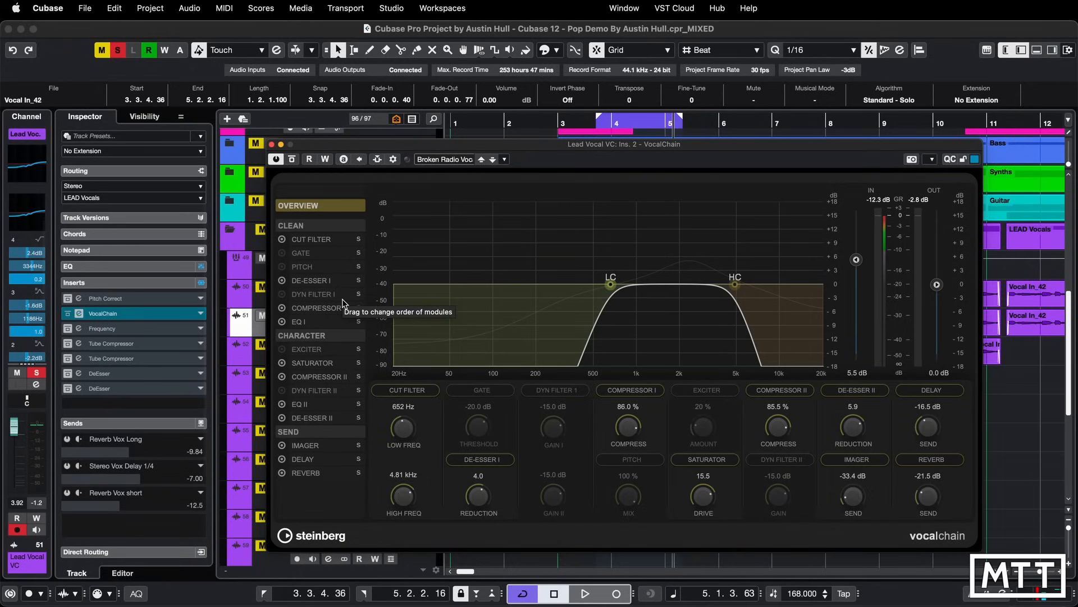
# Load the Chart Octaves preset in VocalChain on the lead vocal and start playback from the left locator.
pyautogui.click(460, 161)
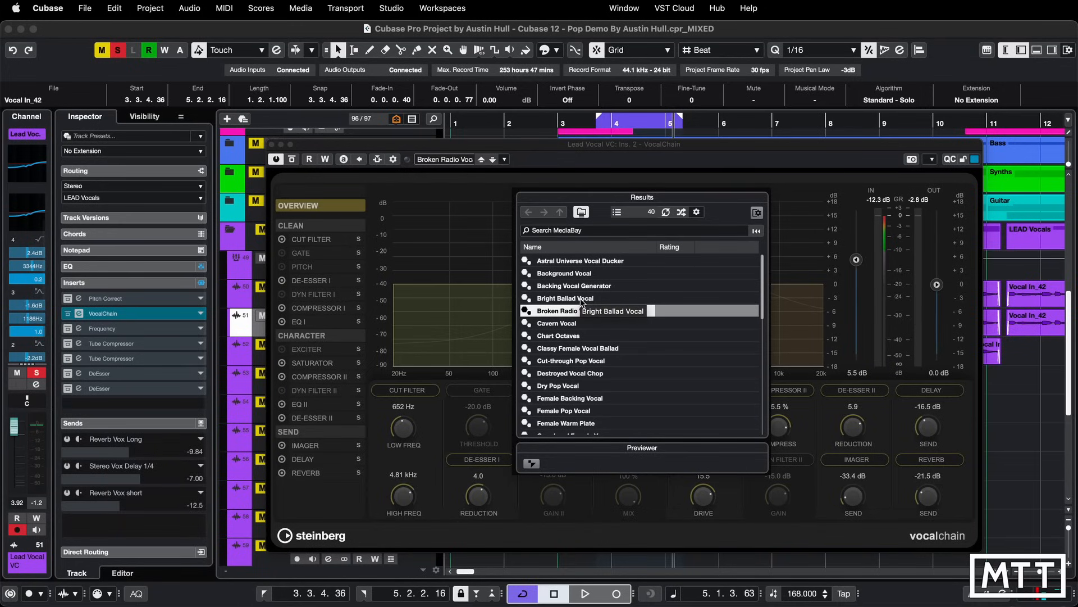
pyautogui.click(569, 337)
pyautogui.doubleClick(569, 337)
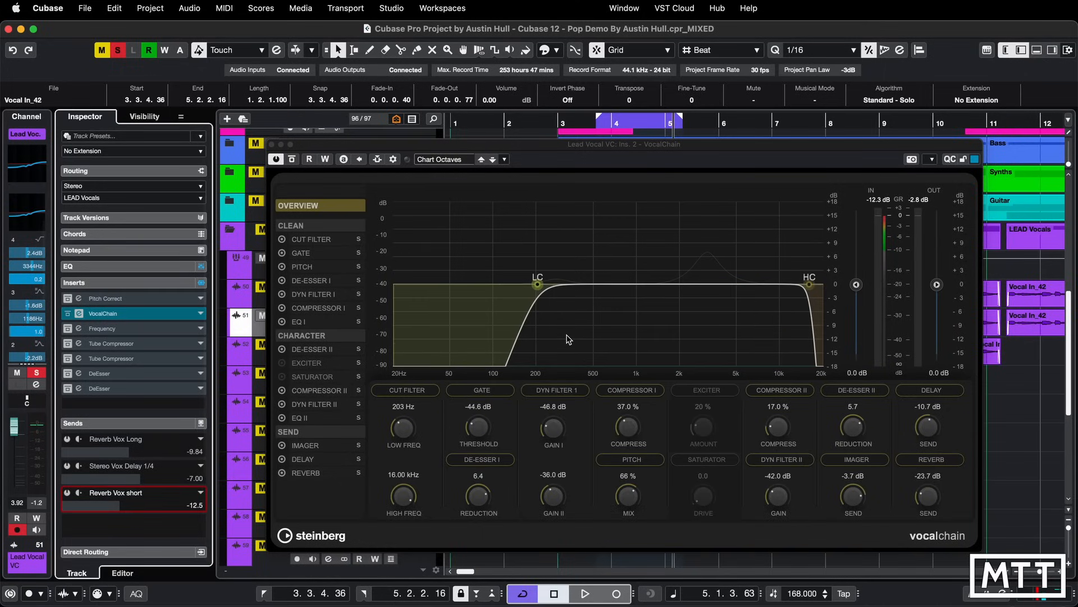
pyautogui.press('Home')
pyautogui.click(263, 594)
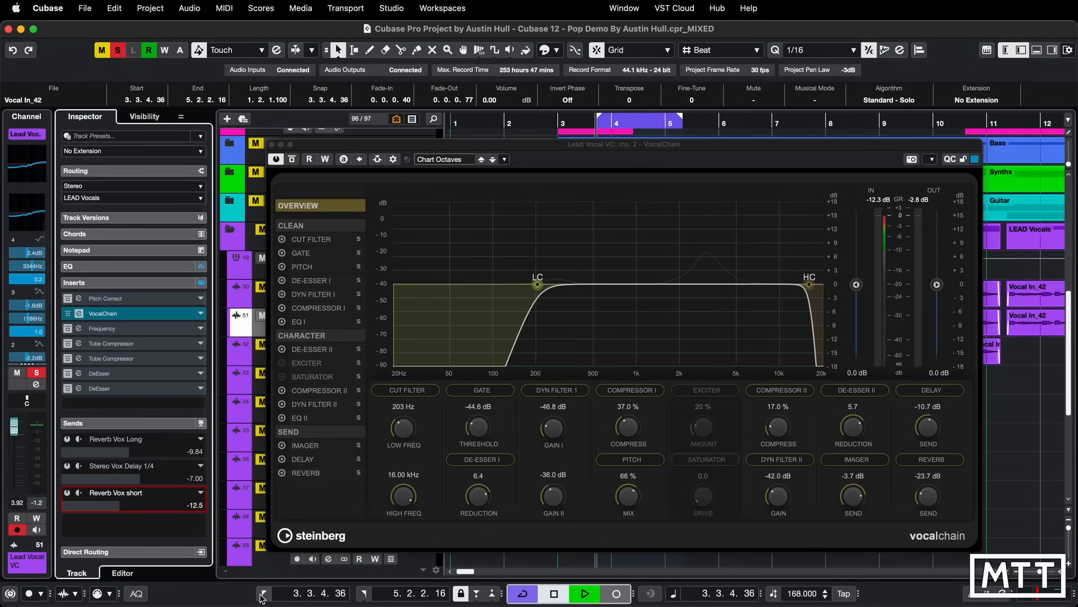
pyautogui.click(585, 594)
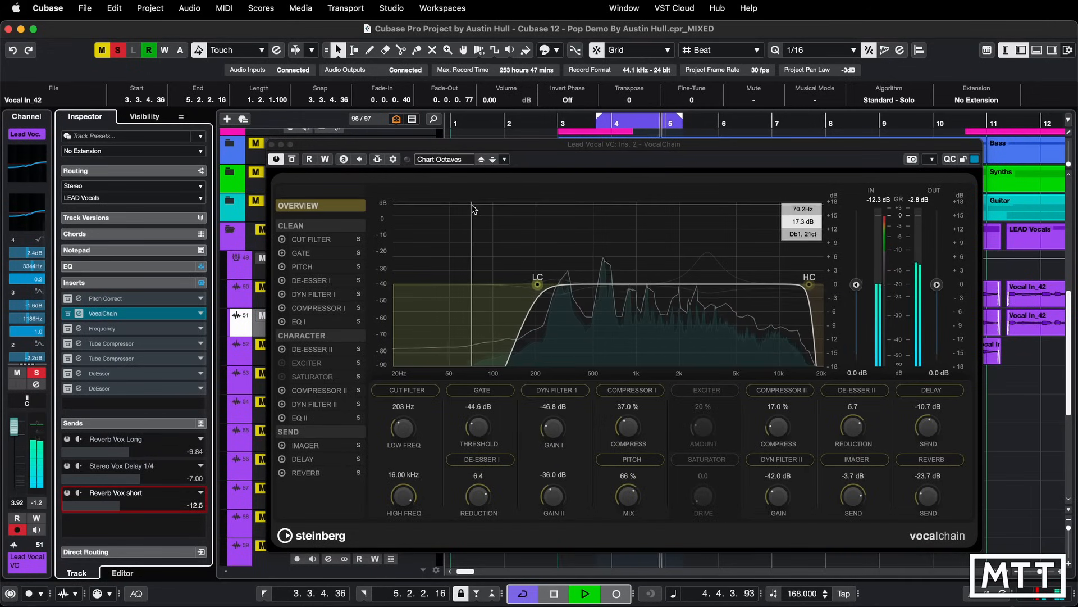
# Audition the Dry Pop Vocal and Indie Pop Vocal presets in VocalChain while the loop plays.
pyautogui.click(456, 160)
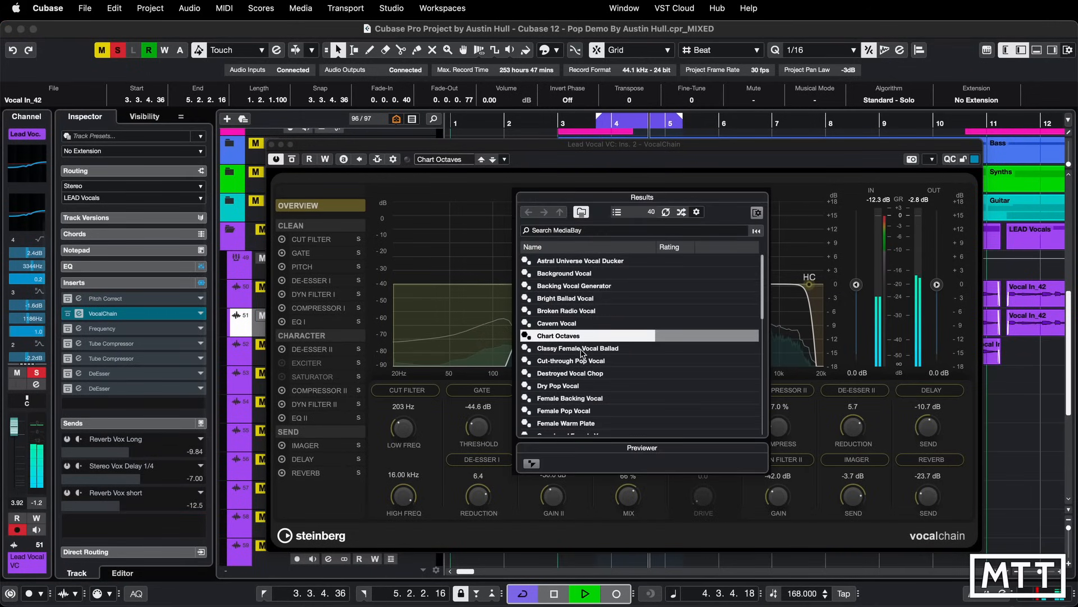
pyautogui.scroll(-3, 576, 291)
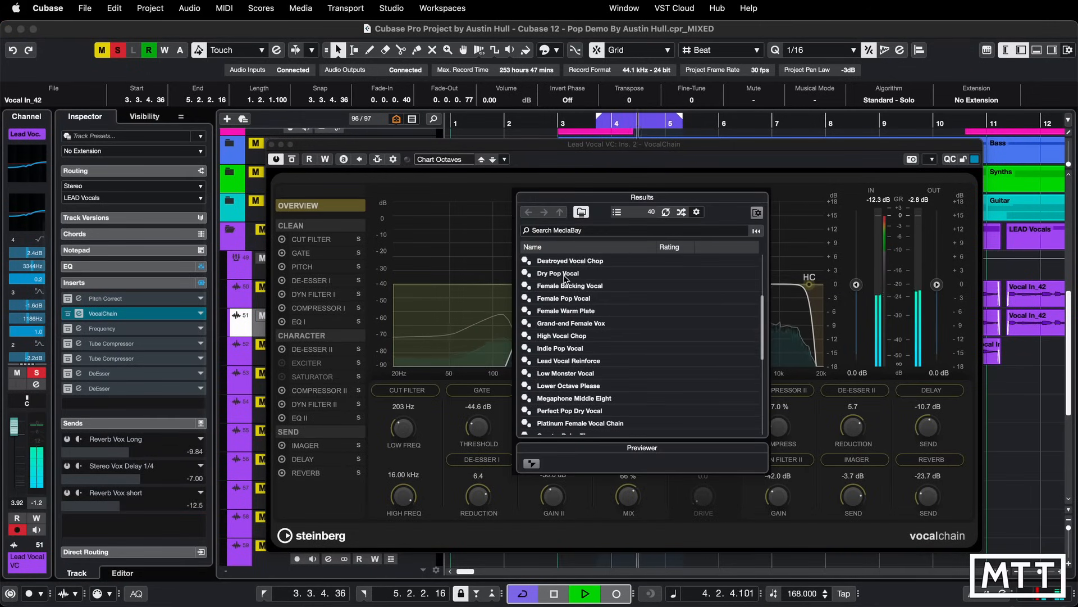
pyautogui.doubleClick(559, 274)
pyautogui.click(457, 162)
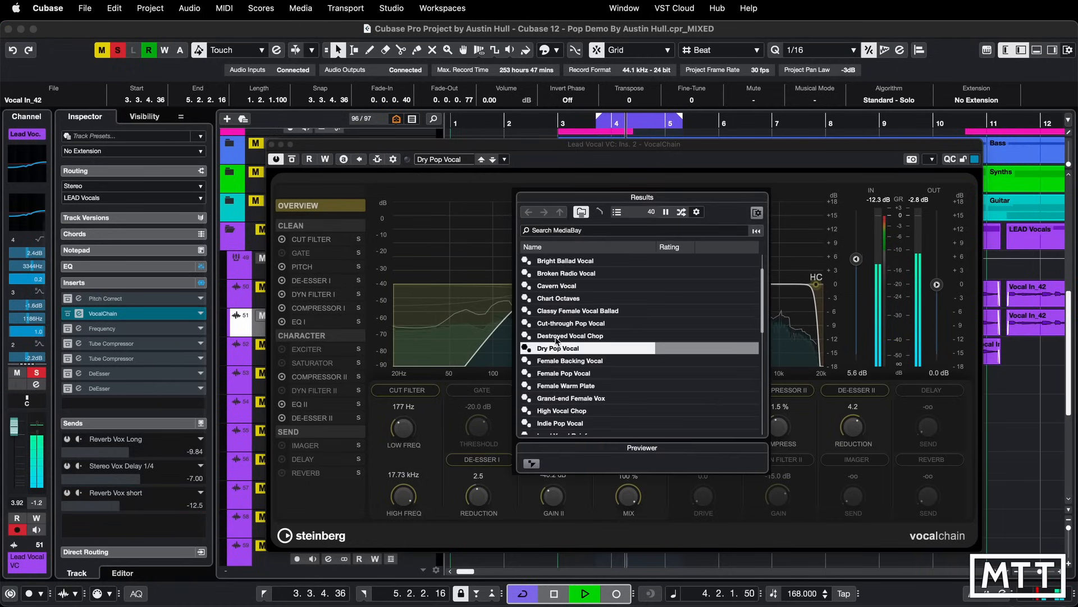
pyautogui.scroll(-3, 578, 363)
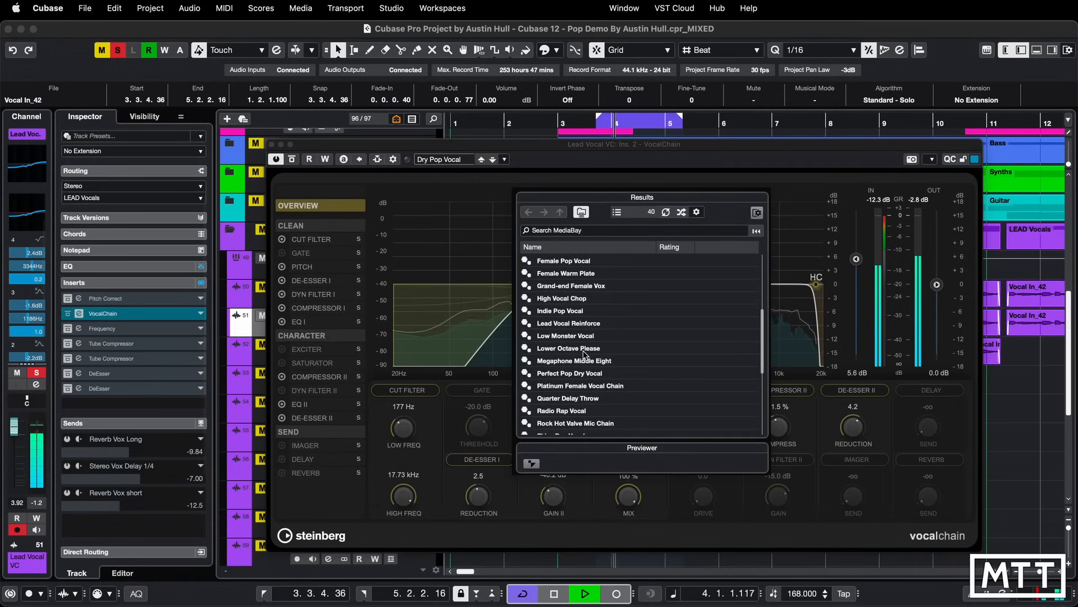
pyautogui.doubleClick(564, 311)
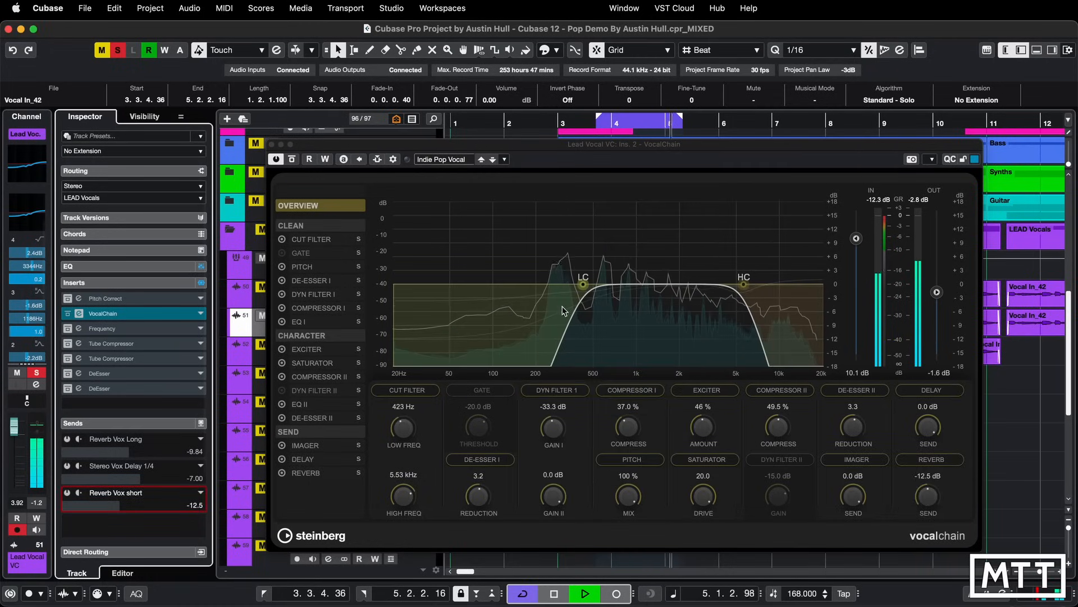
# Load the Shiny Pop Vocal preset in VocalChain, listen to it and stop playback.
pyautogui.click(450, 160)
pyautogui.scroll(-3, 577, 356)
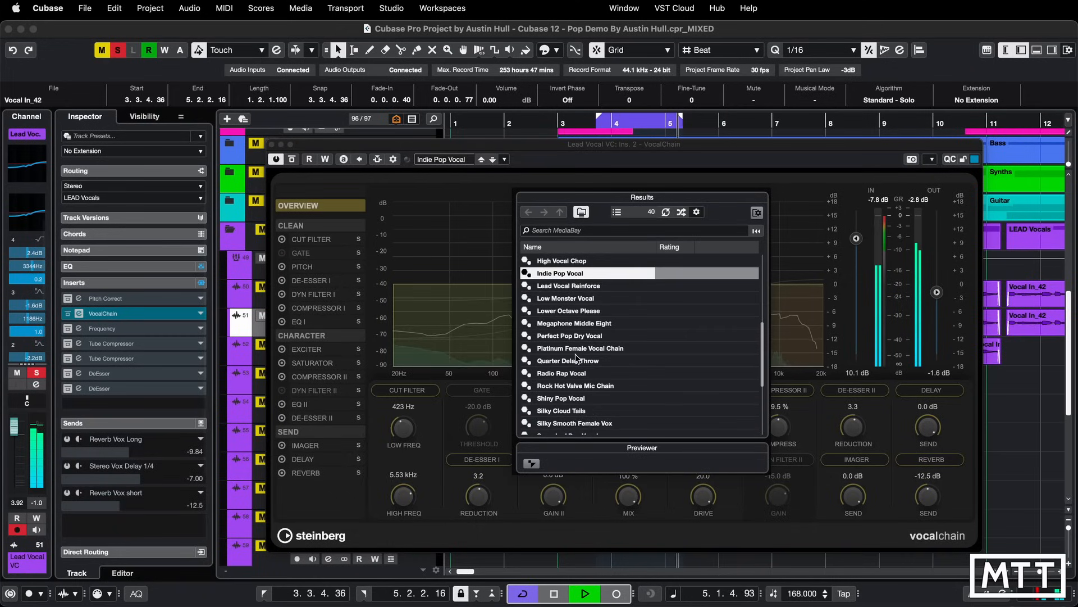
pyautogui.doubleClick(579, 400)
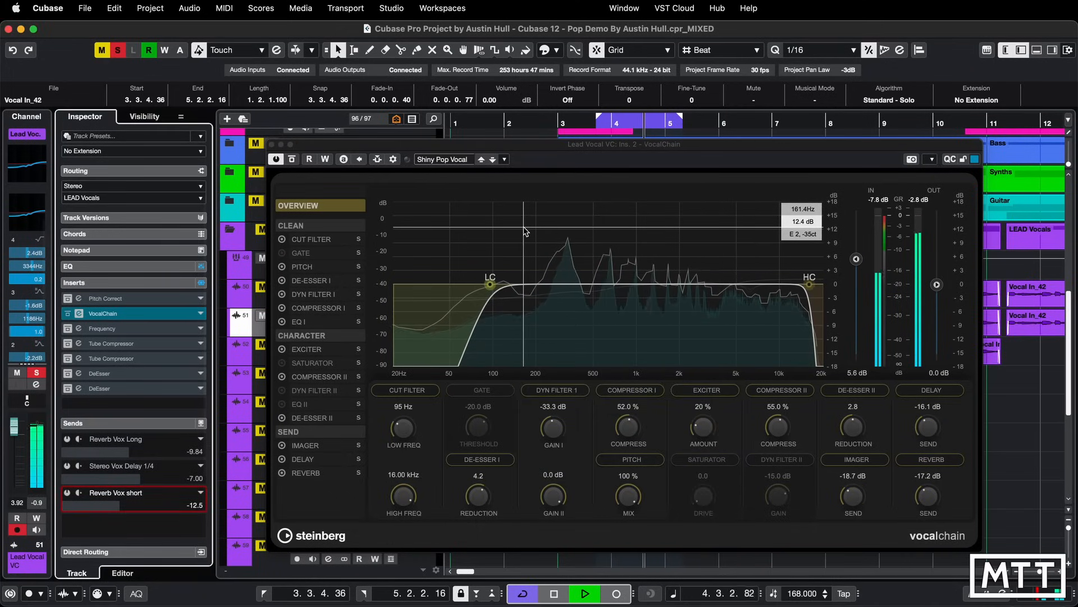
pyautogui.press('space')
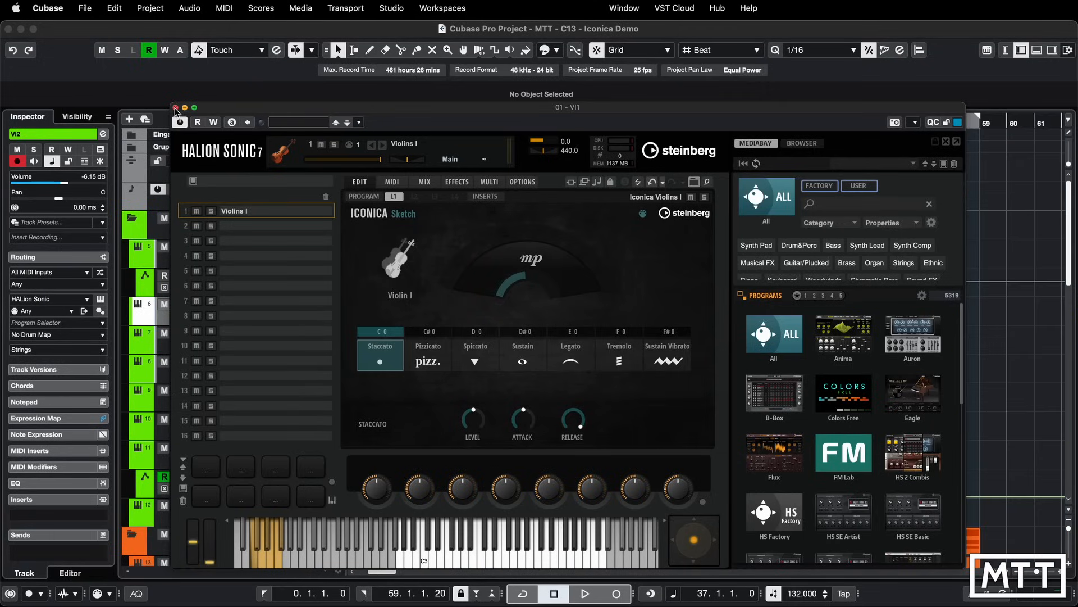
# Close the HALion Sonic window and play the Iconica Demo while looking through its strings, woodwind, brass and percussion tracks.
pyautogui.click(176, 107)
pyautogui.press('space')
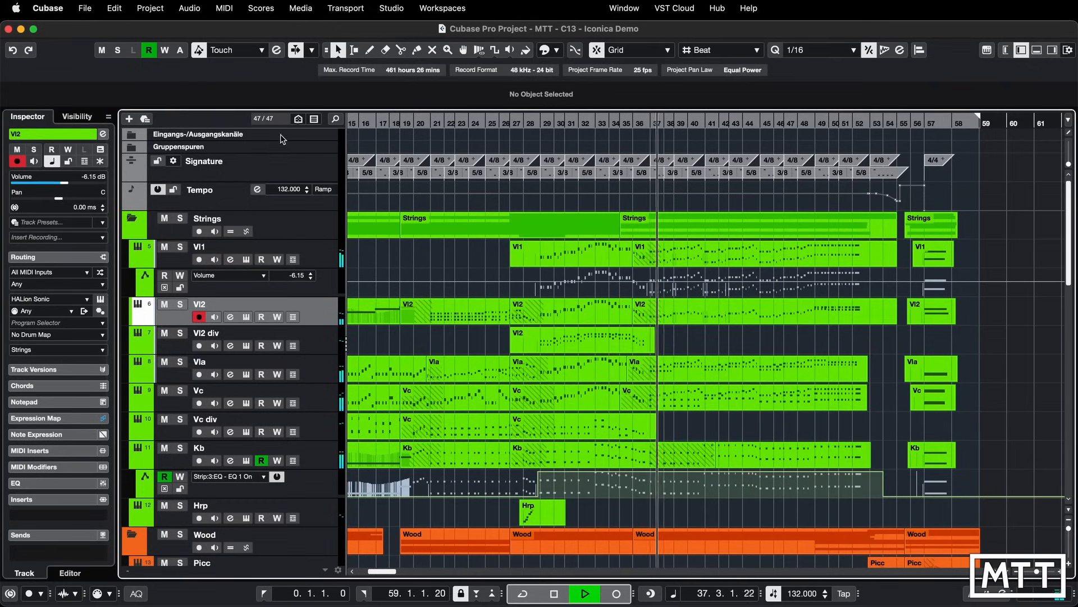
pyautogui.scroll(-5, 628, 211)
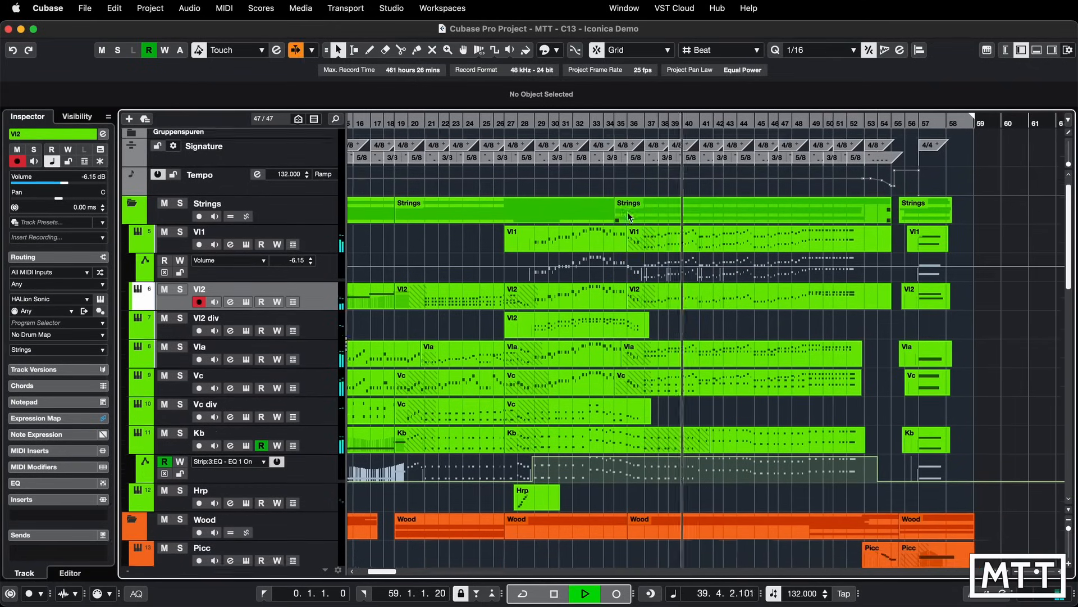
pyautogui.scroll(-8, 628, 211)
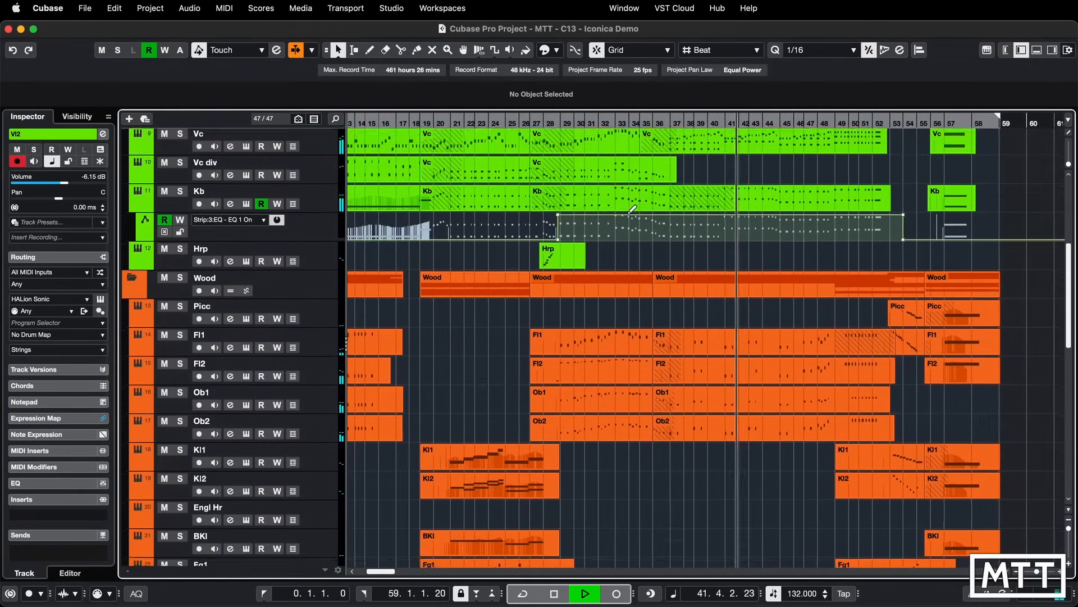
pyautogui.scroll(-10, 628, 212)
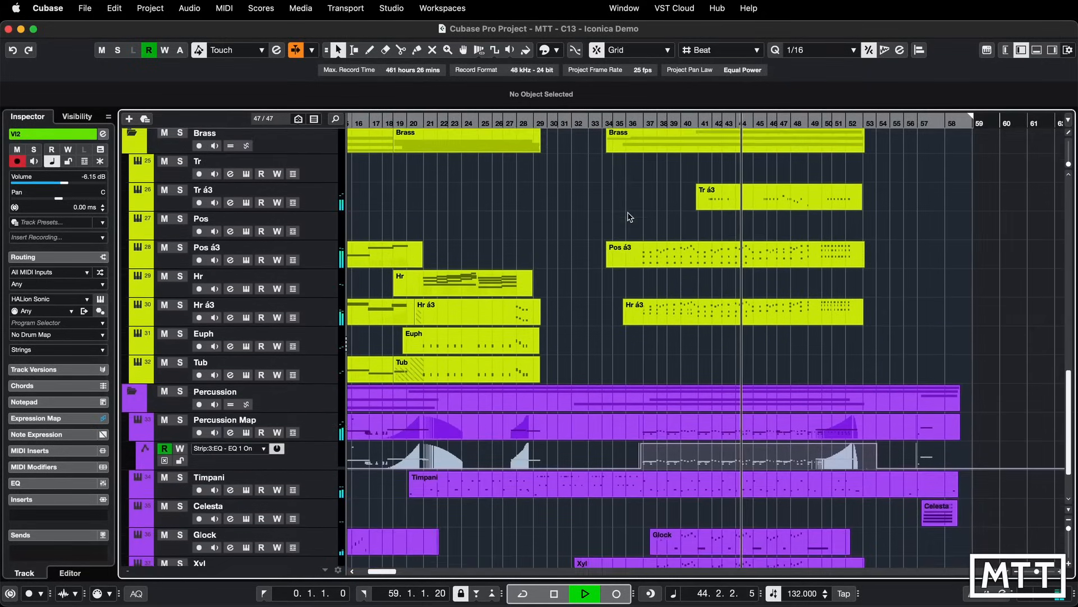
pyautogui.scroll(20, 628, 215)
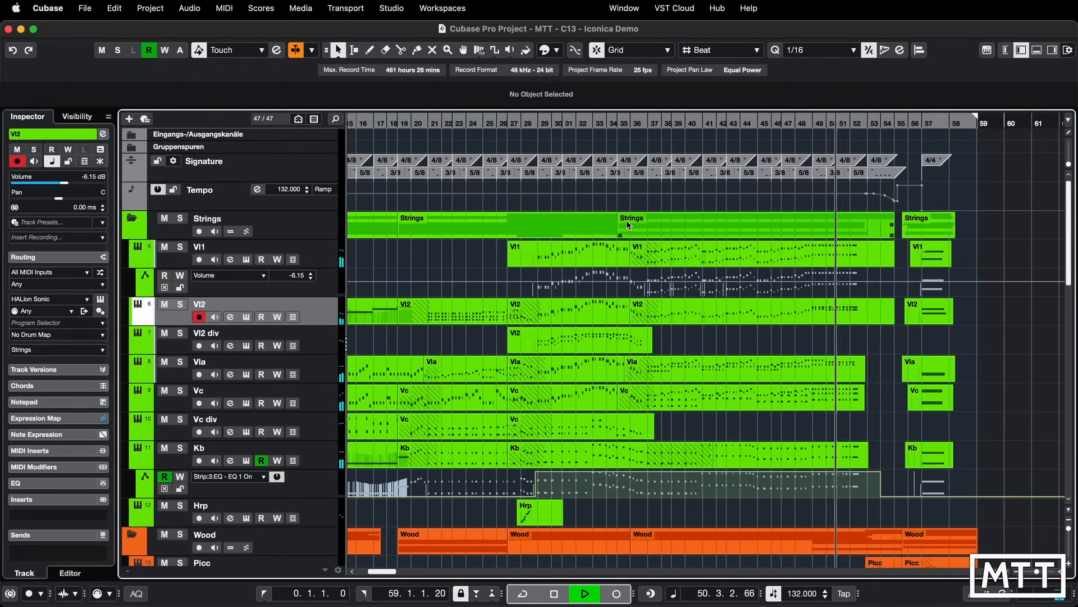
pyautogui.hotkey('shift', 'g')
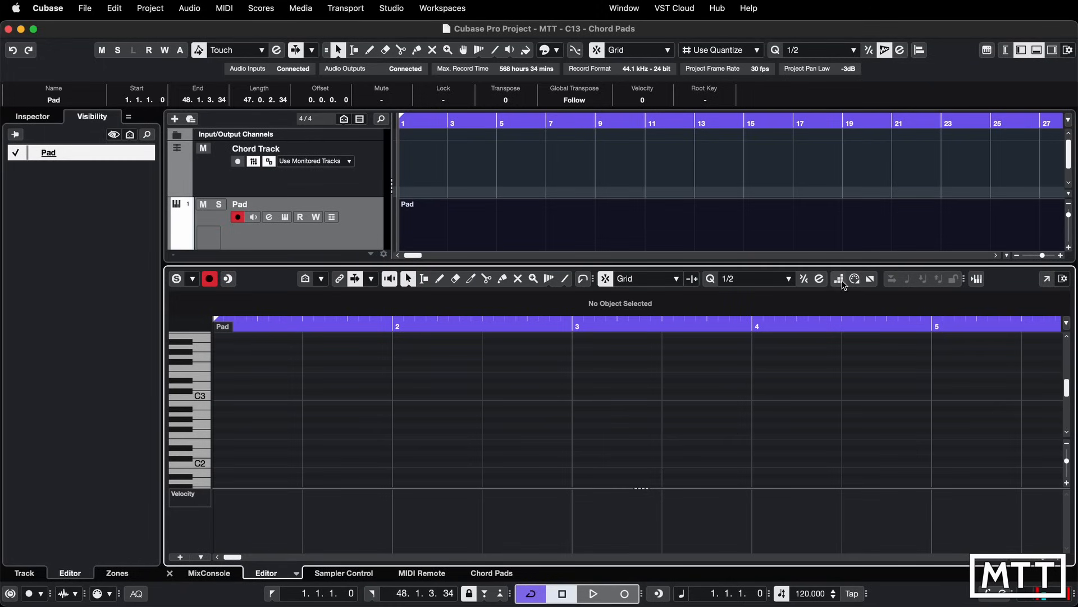
# Activate Step Input in the Key Editor for the Pad part, with the project cursor at bar 2 and cycle turned off.
pyautogui.click(839, 279)
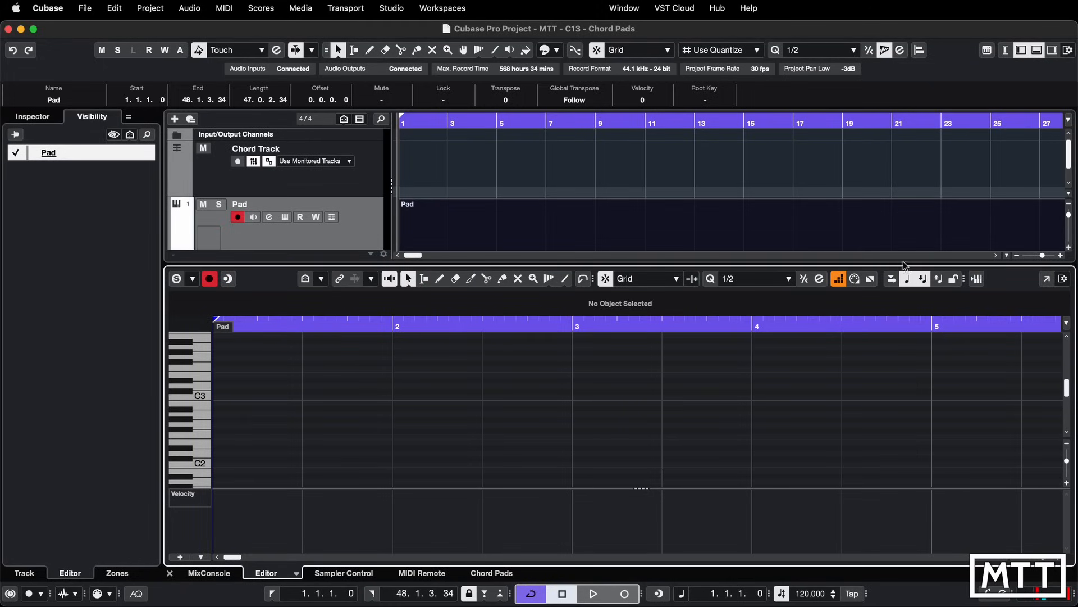
pyautogui.click(838, 279)
pyautogui.click(399, 326)
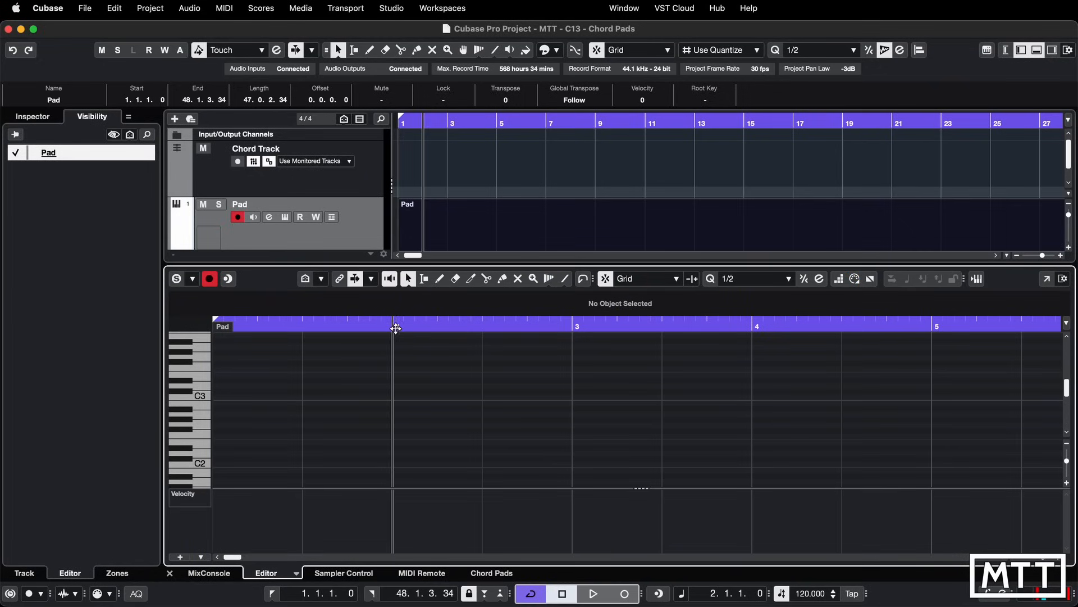
pyautogui.press('KP_Divide')
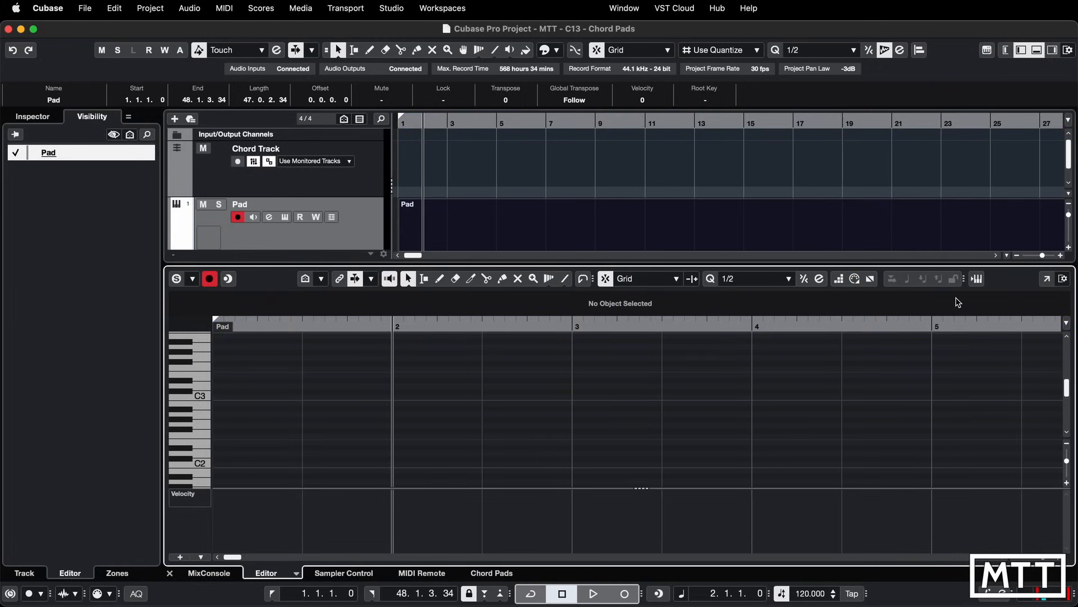
pyautogui.click(838, 281)
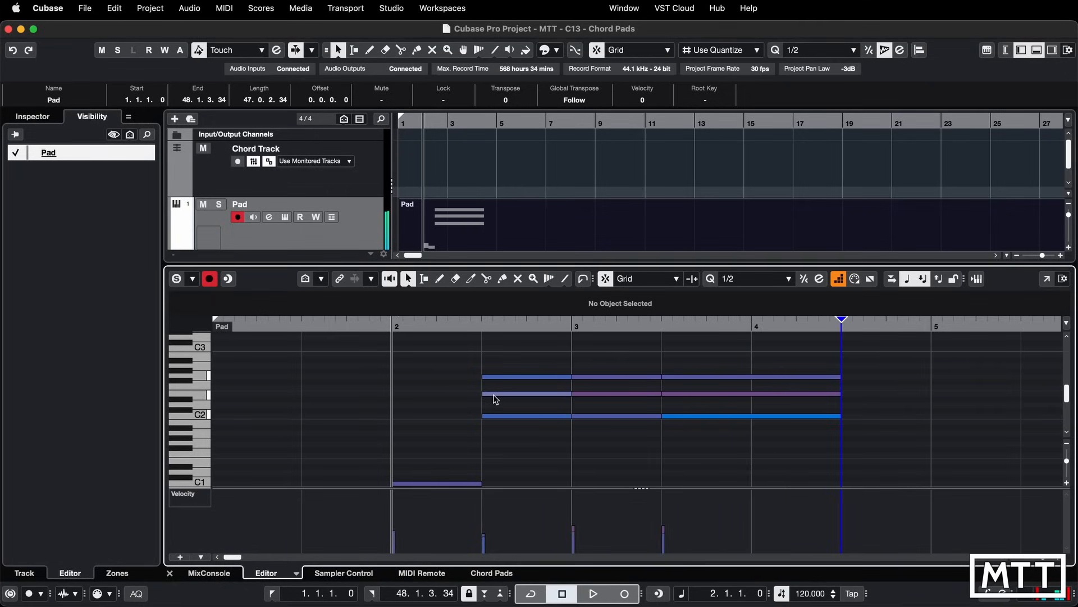
# Shorten the last step-entered chord so that it ends at bar 4.
pyautogui.press('Left')
pyautogui.press('Left')
pyautogui.press('Right')
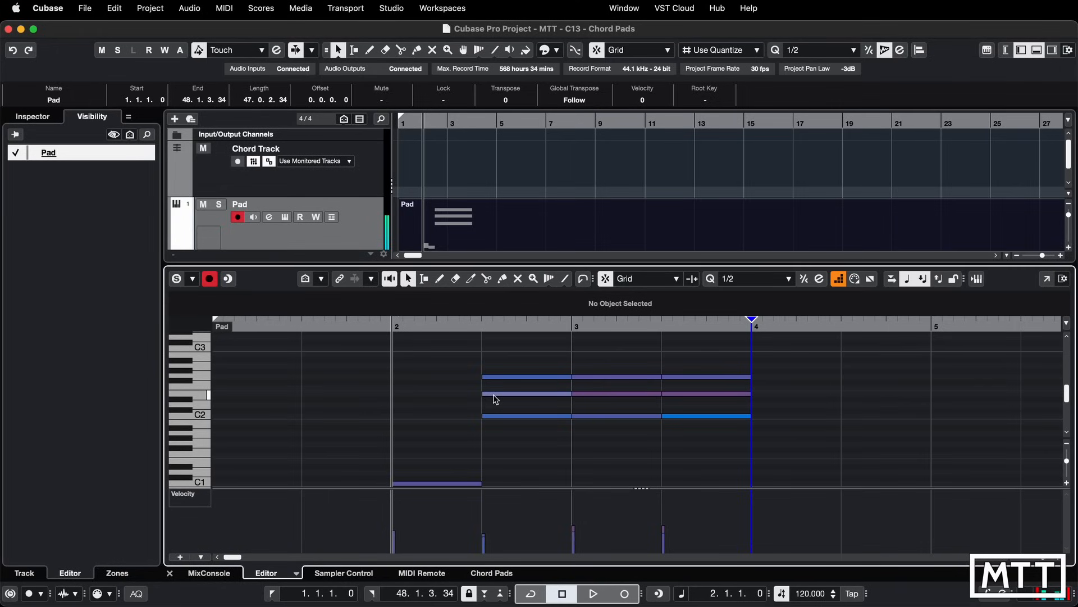
# Enter a chord at bar 4 with step input and lengthen it to bar 5.
pyautogui.scroll(5, 495, 398)
pyautogui.hscroll(2, 496, 399)
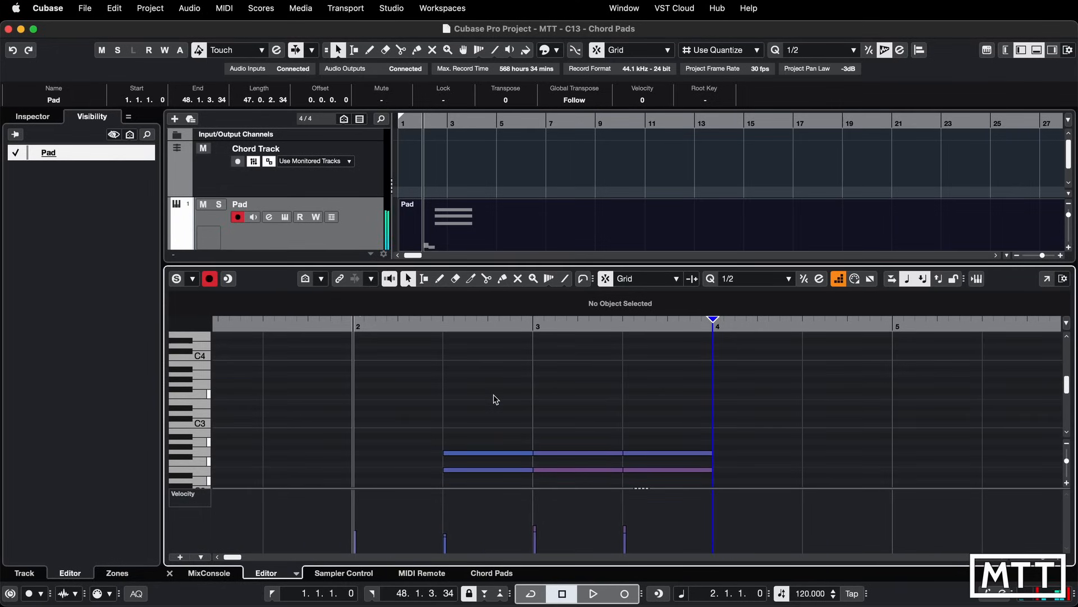
pyautogui.press('Right')
pyautogui.press('Right')
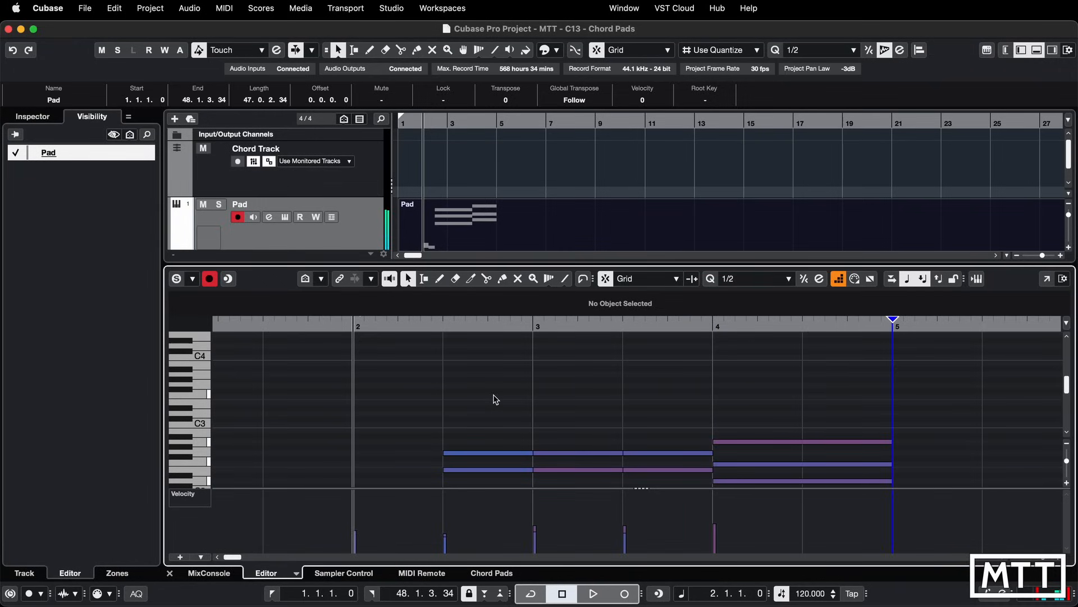
# Repeatedly shorten and lengthen the held chord at bar 4 by one 1/2 grid step at a time.
pyautogui.press('Left')
pyautogui.press('Right')
pyautogui.press('Right')
pyautogui.press('Left')
pyautogui.press('Left')
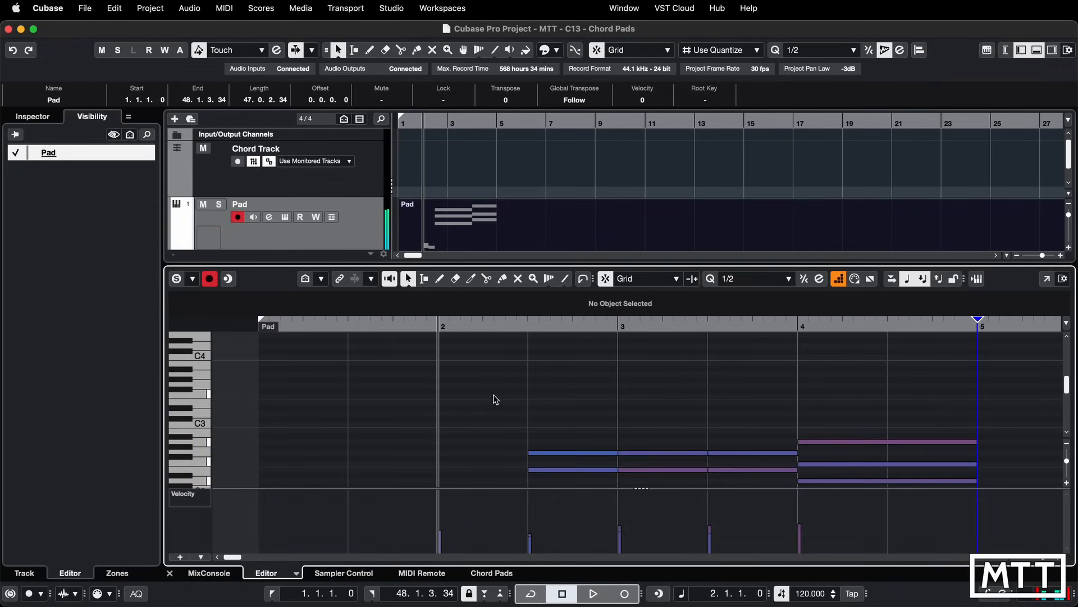
pyautogui.press('Right')
pyautogui.press('Right')
pyautogui.press('Left')
pyautogui.press('Left')
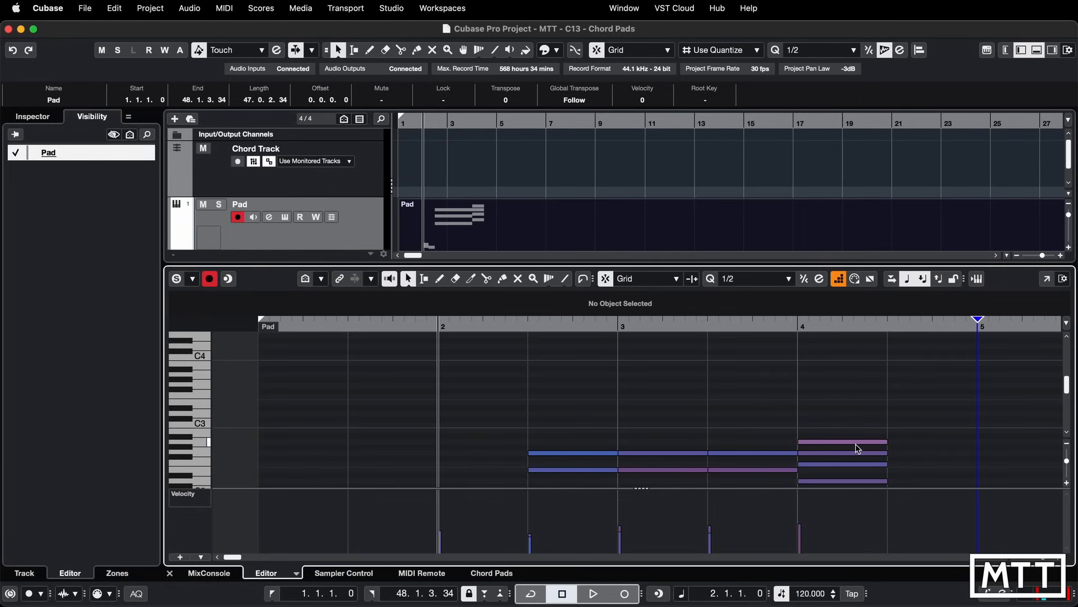
# Undo the step-entered notes until the Pad part is empty.
pyautogui.click(751, 280)
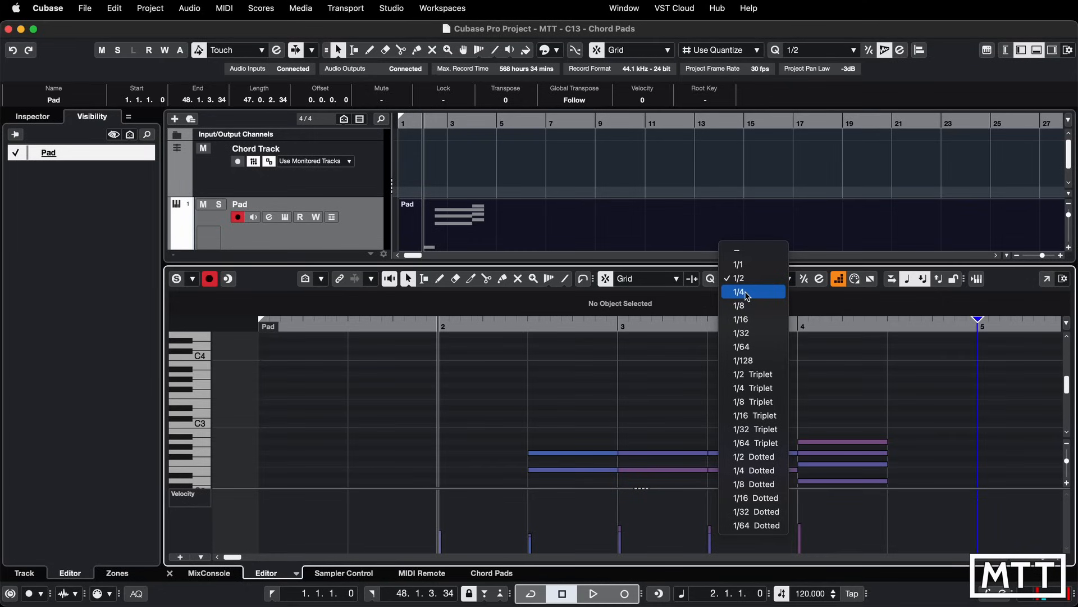
pyautogui.click(884, 389)
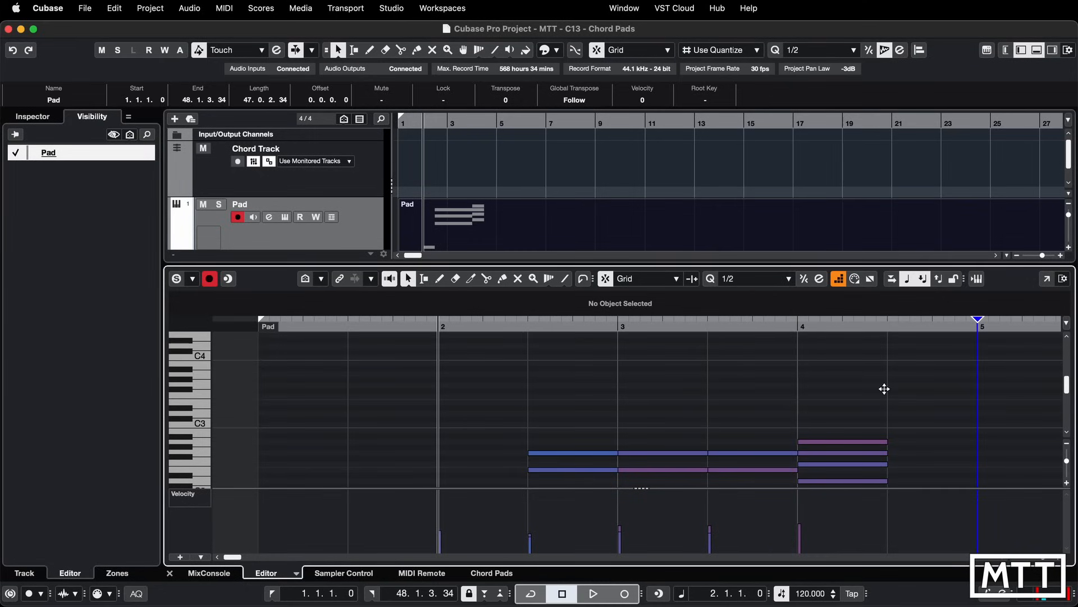
pyautogui.press('super+z')
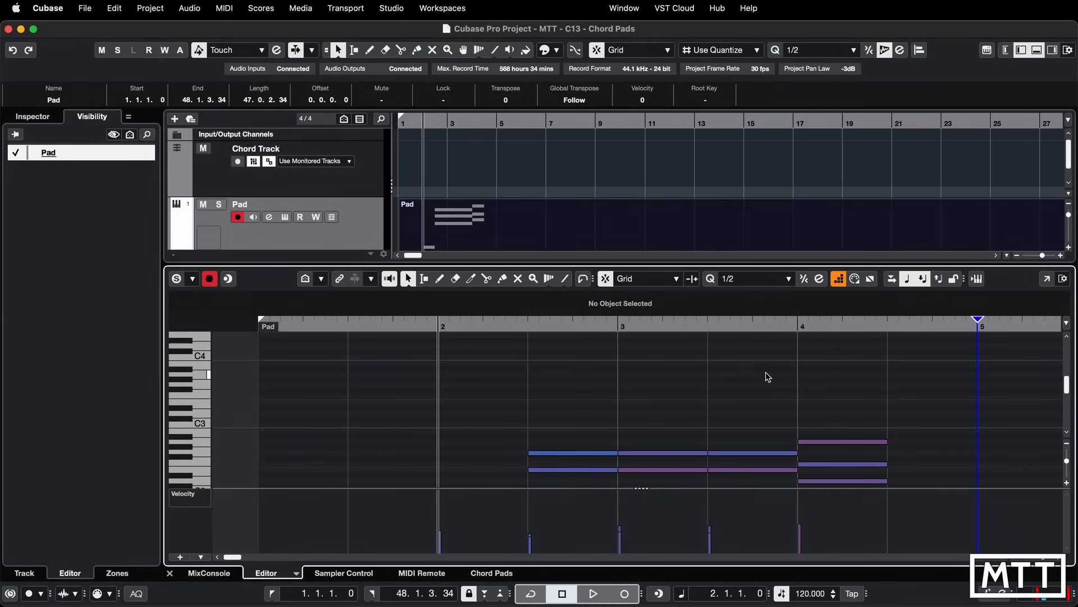
pyautogui.press('super+z')
pyautogui.press('super+z')
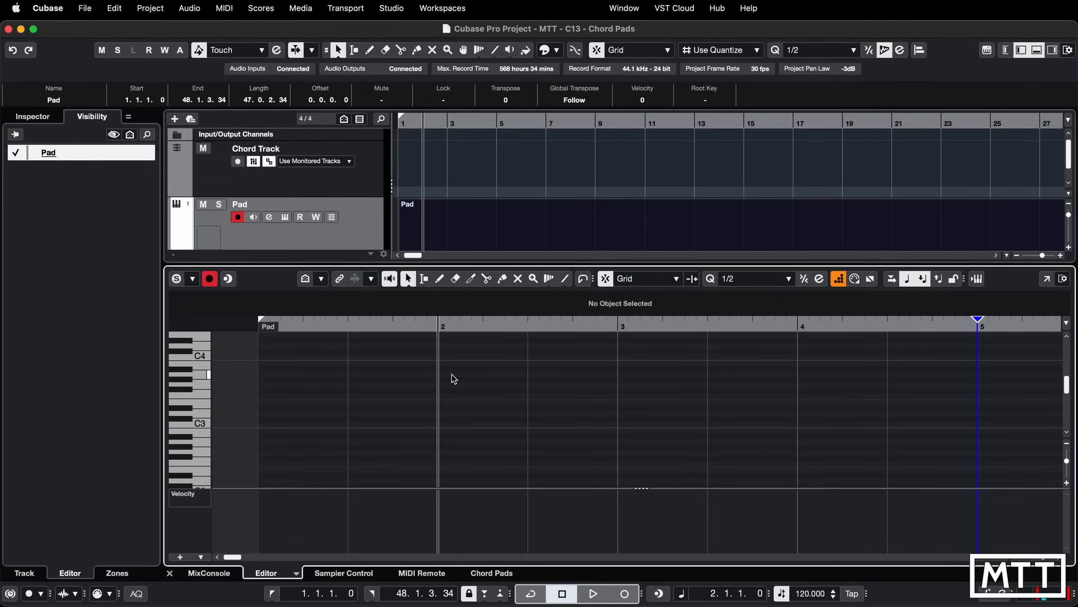
# Return the step input position to bar 2 and set the quantize value to 1/4 in the Key Editor.
pyautogui.scroll(1, 450, 378)
pyautogui.scroll(-1, 453, 379)
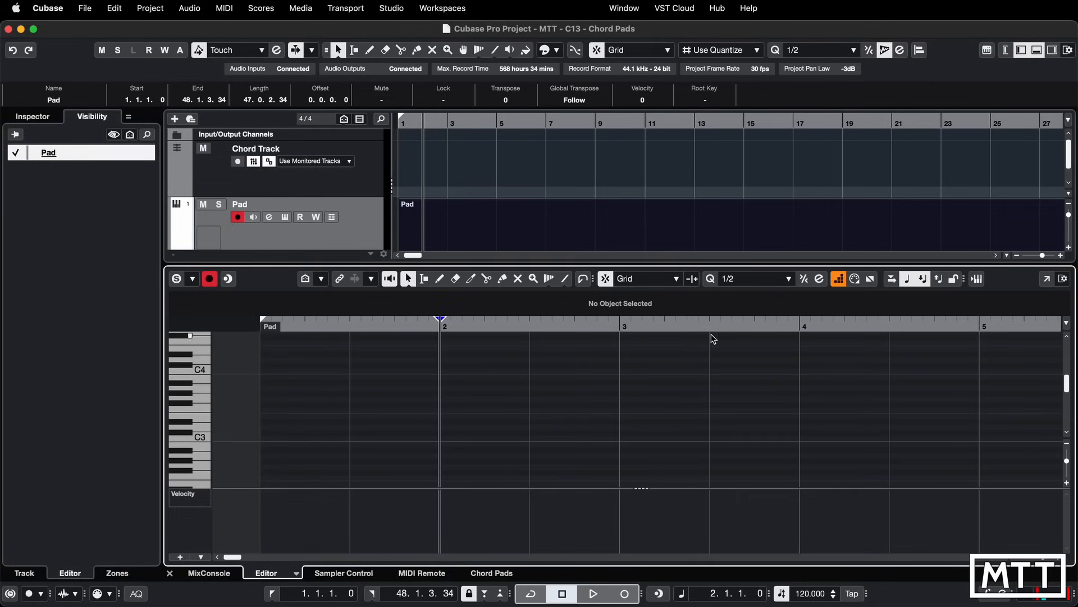
pyautogui.click(765, 277)
pyautogui.click(761, 293)
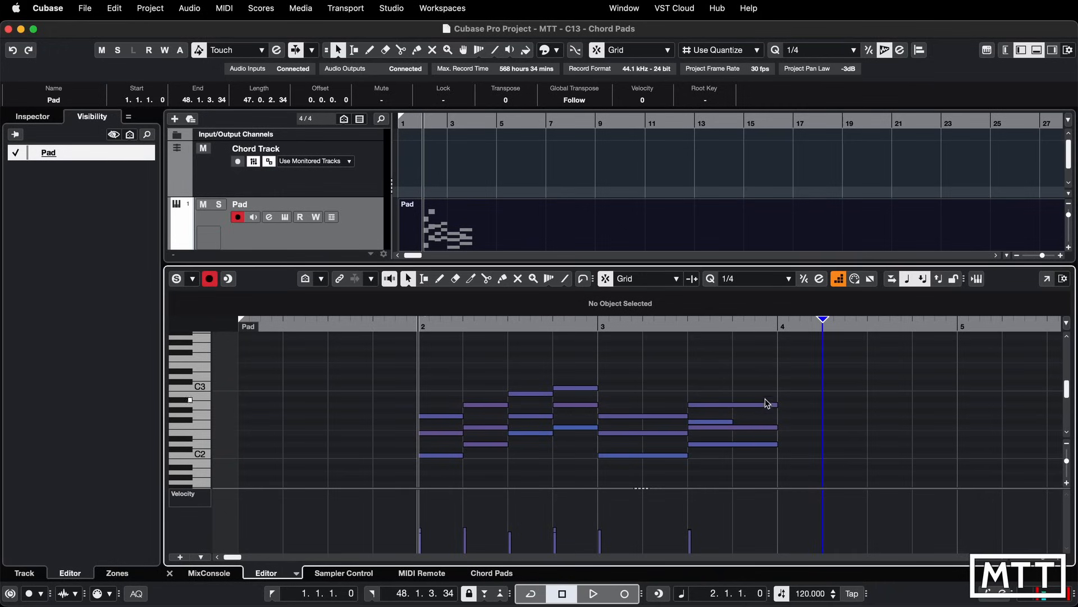
pyautogui.press('Left')
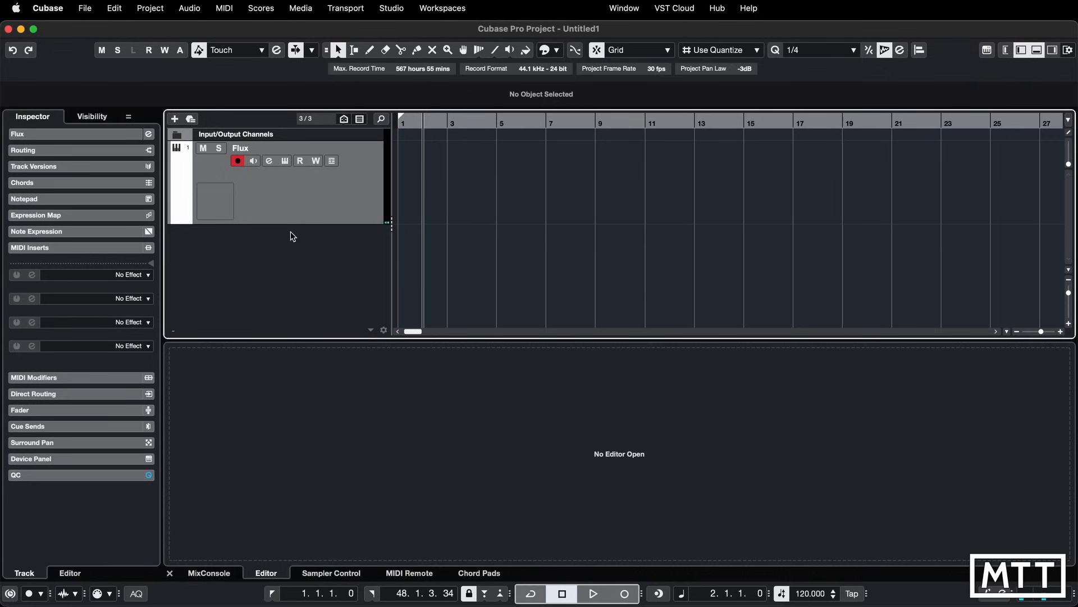
# Add a stereo audio track named Flux Audio with the Flux instrument as its audio input.
pyautogui.rightClick(308, 259)
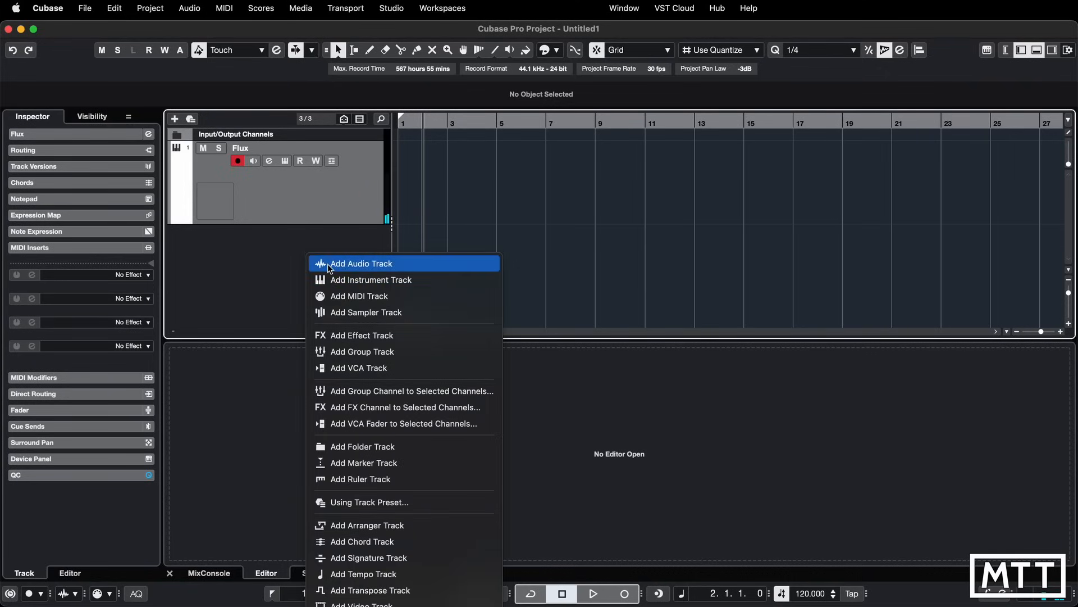
pyautogui.click(330, 264)
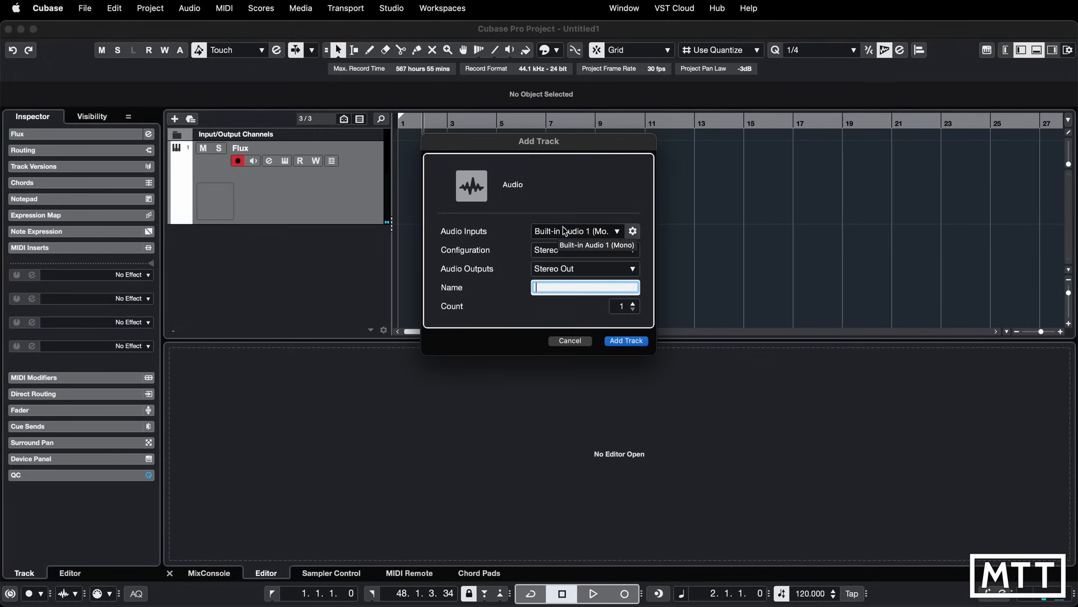
pyautogui.click(564, 231)
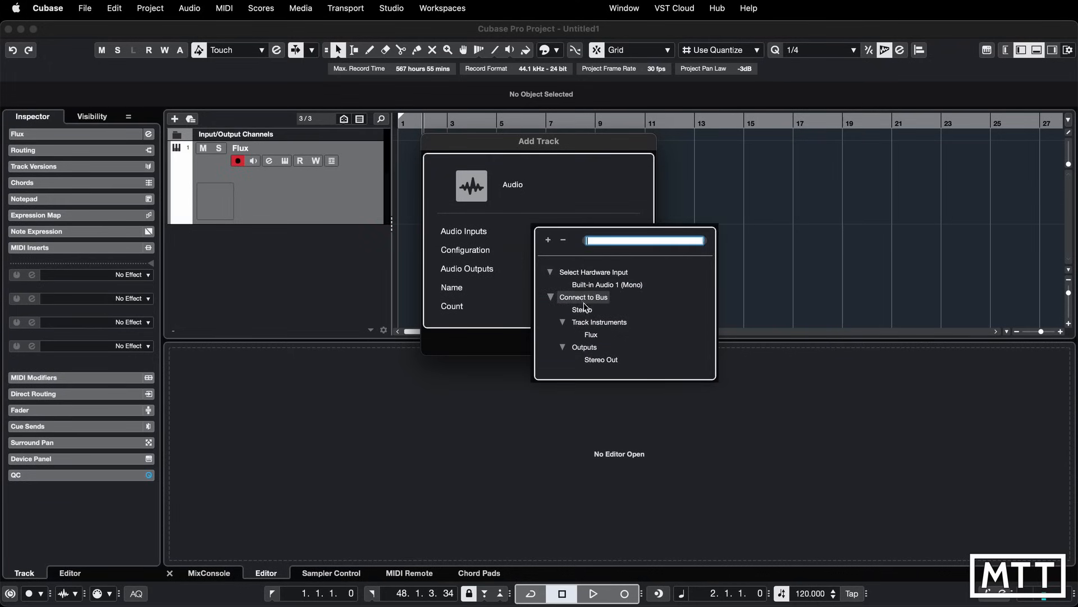
pyautogui.click(596, 335)
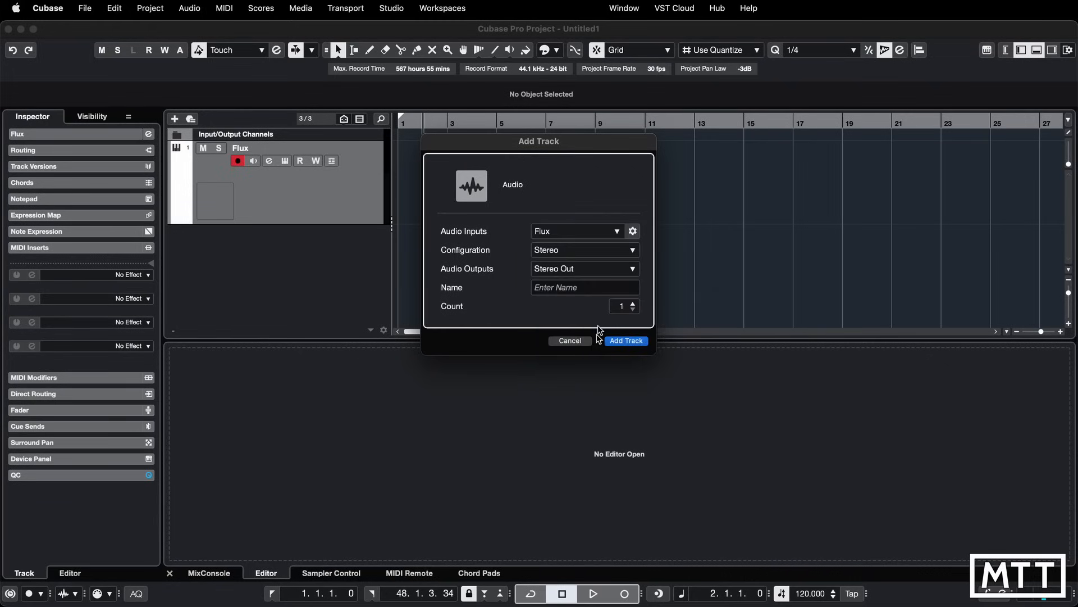
pyautogui.click(574, 286)
pyautogui.write('Flux Audio')
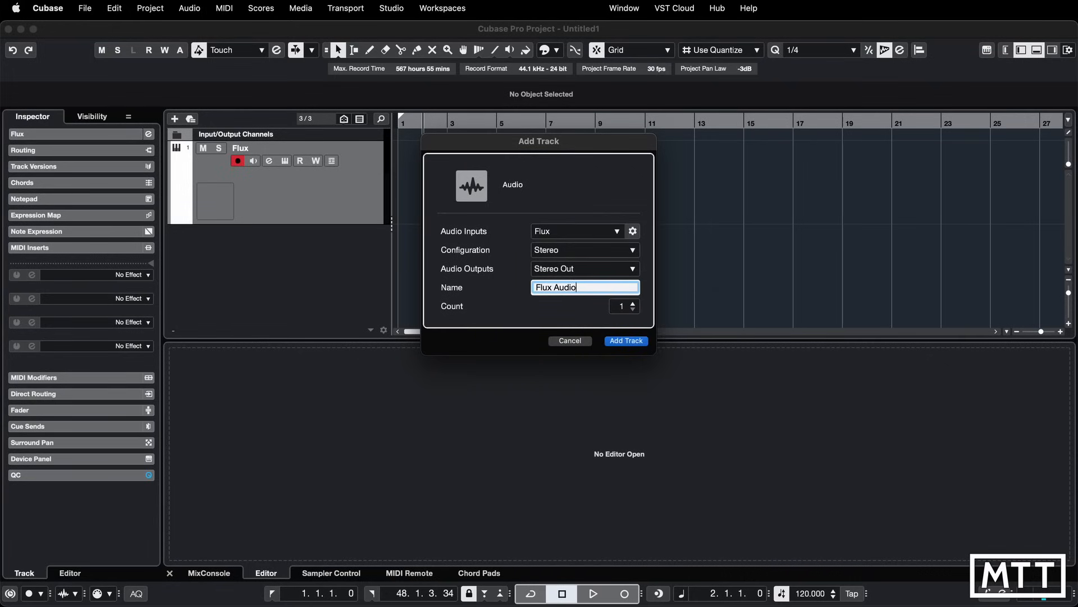
pyautogui.press('Return')
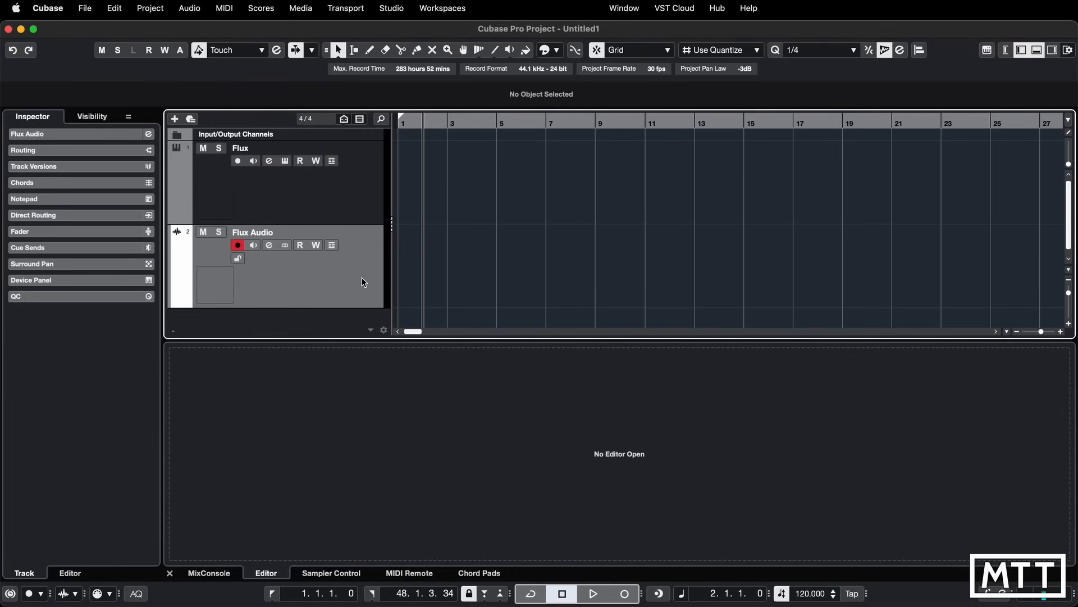
# Record-enable the Flux and Flux Audio tracks together and record a take on both from the project start.
pyautogui.press('.')
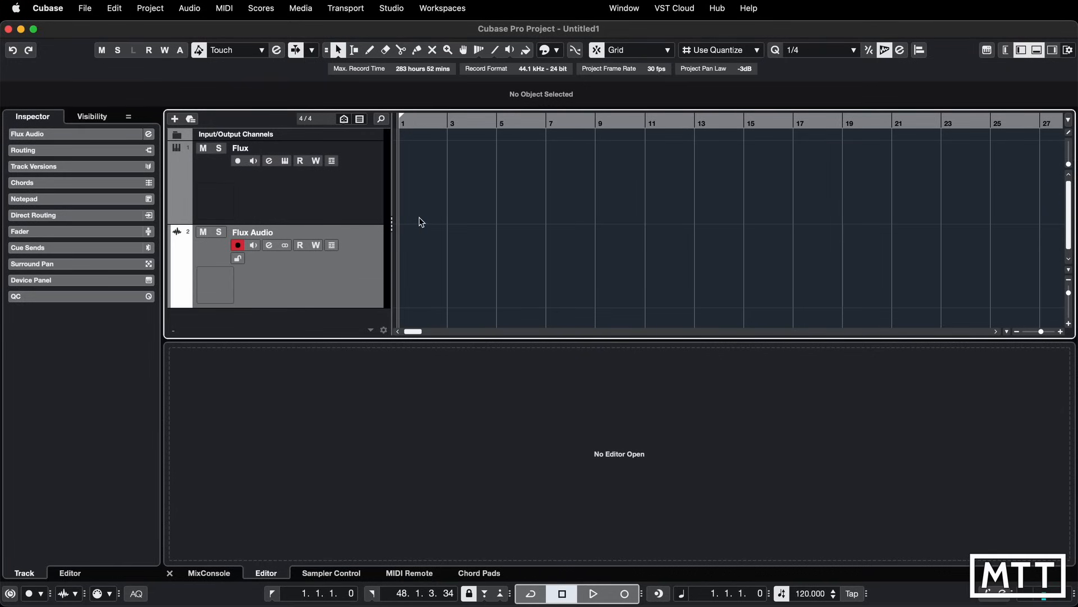
pyautogui.click(357, 207)
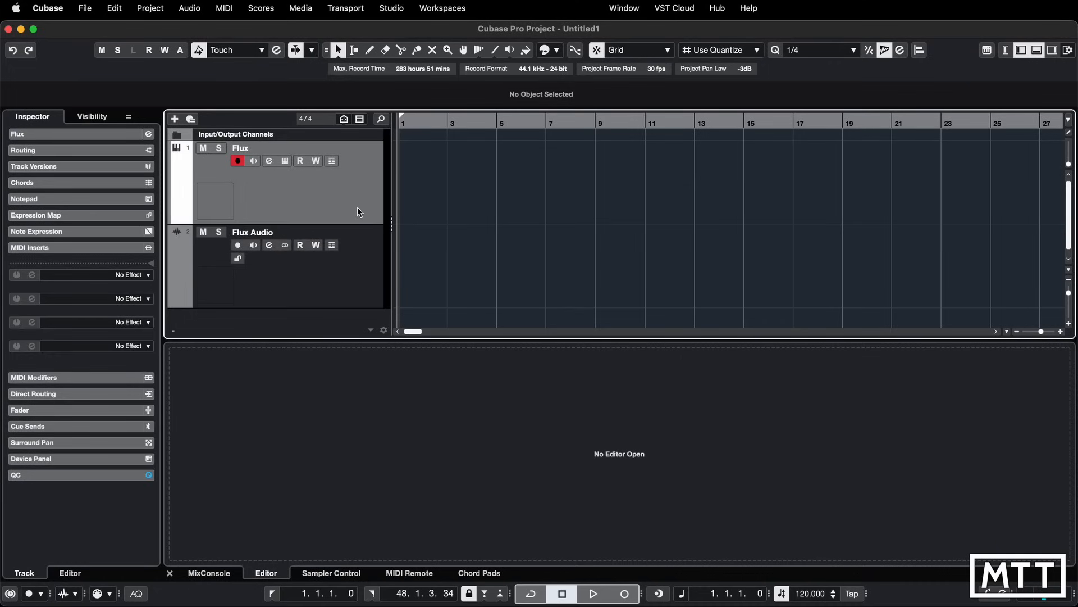
pyautogui.click(237, 245)
pyautogui.click(624, 594)
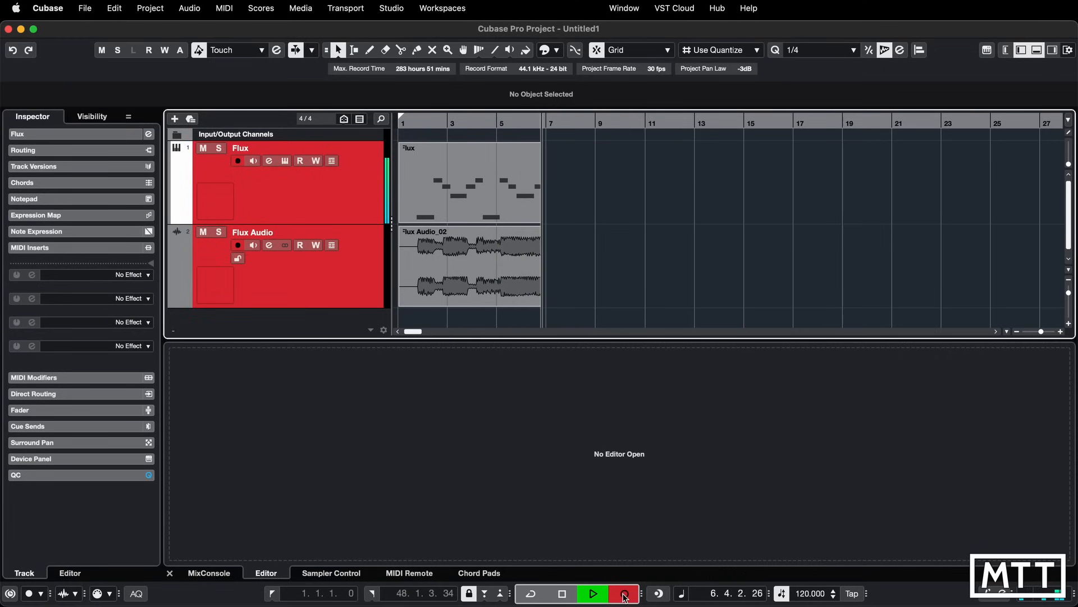
pyautogui.click(625, 595)
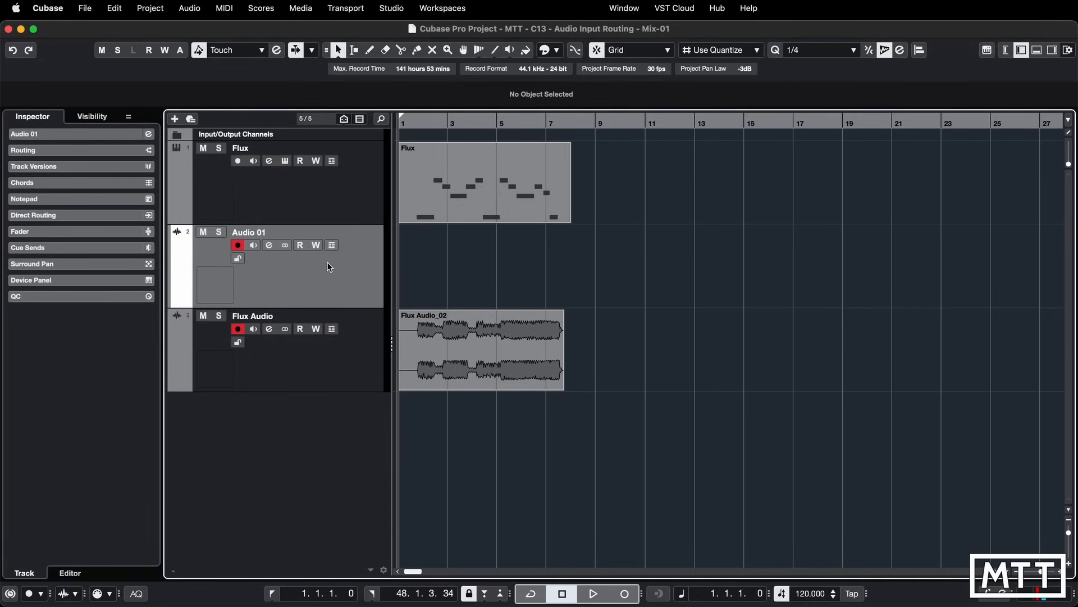
# Switch the Audio 01 track from stereo to mono and back to stereo, checking its input routing in between.
pyautogui.click(286, 245)
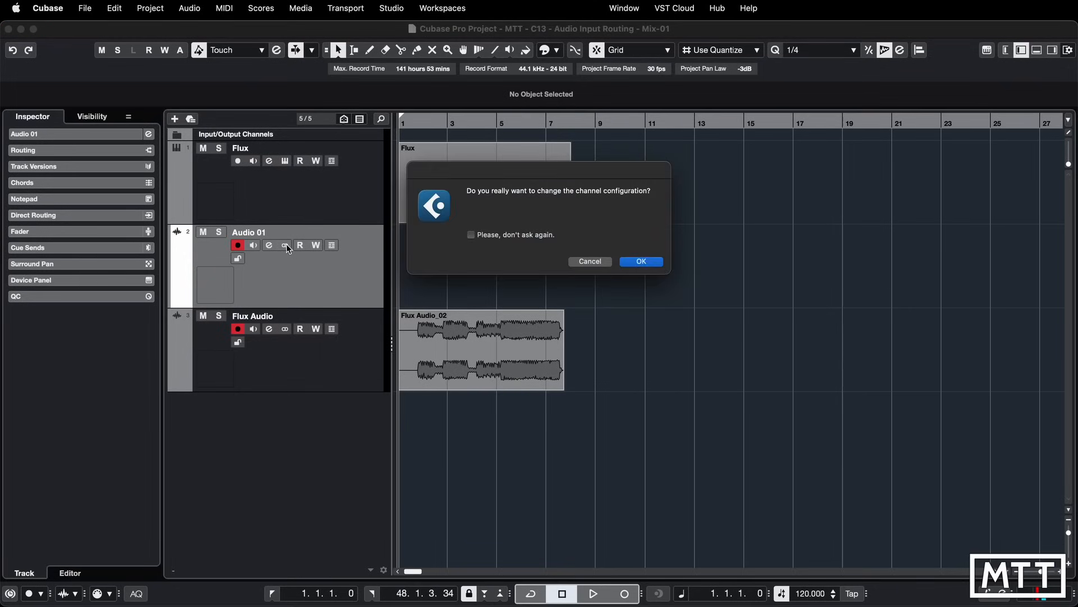
pyautogui.click(641, 262)
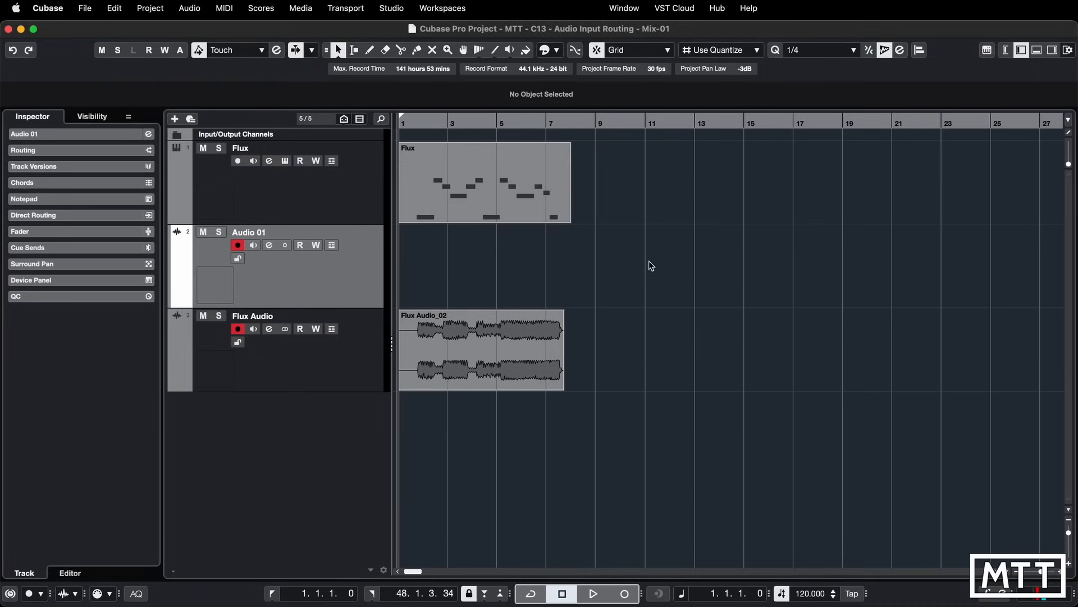
pyautogui.click(52, 149)
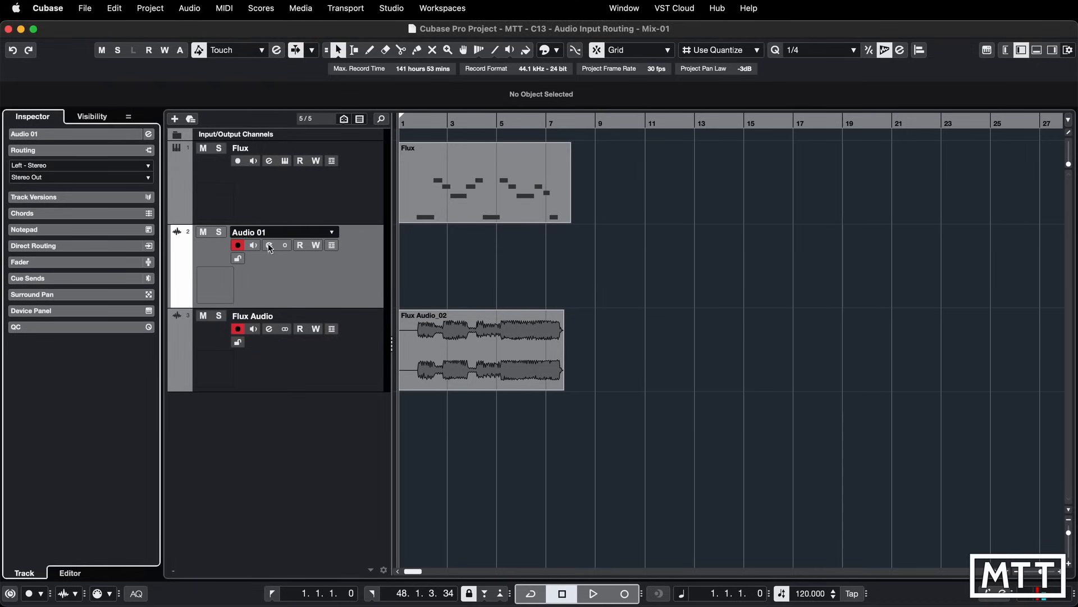
pyautogui.click(285, 245)
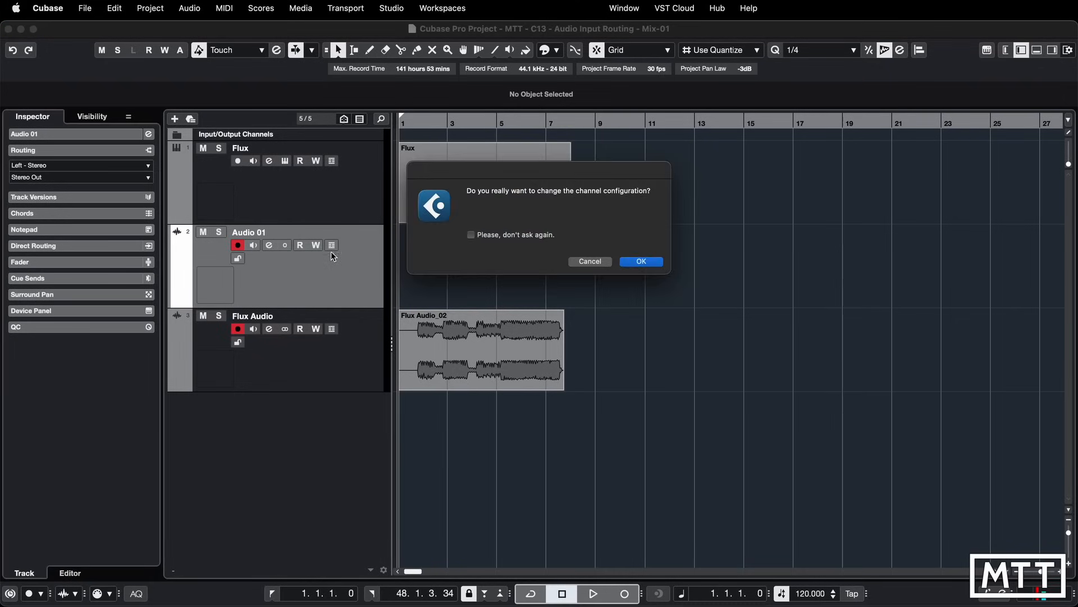
pyautogui.click(643, 262)
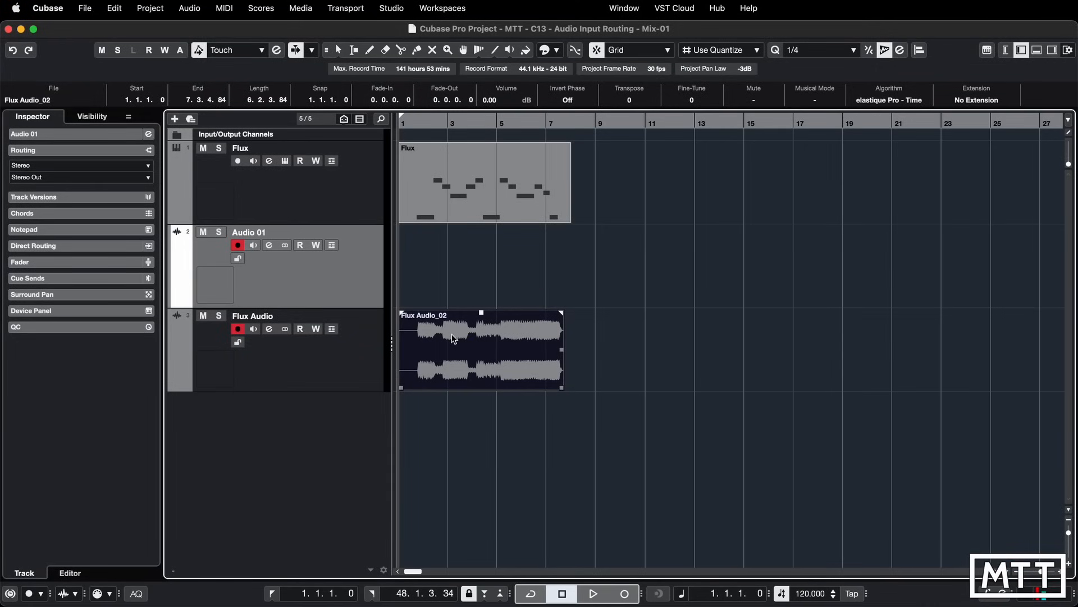
# Look at the rename commands available for the selected Flux Audio_02 event without applying any.
pyautogui.click(151, 8)
pyautogui.moveTo(126, 8)
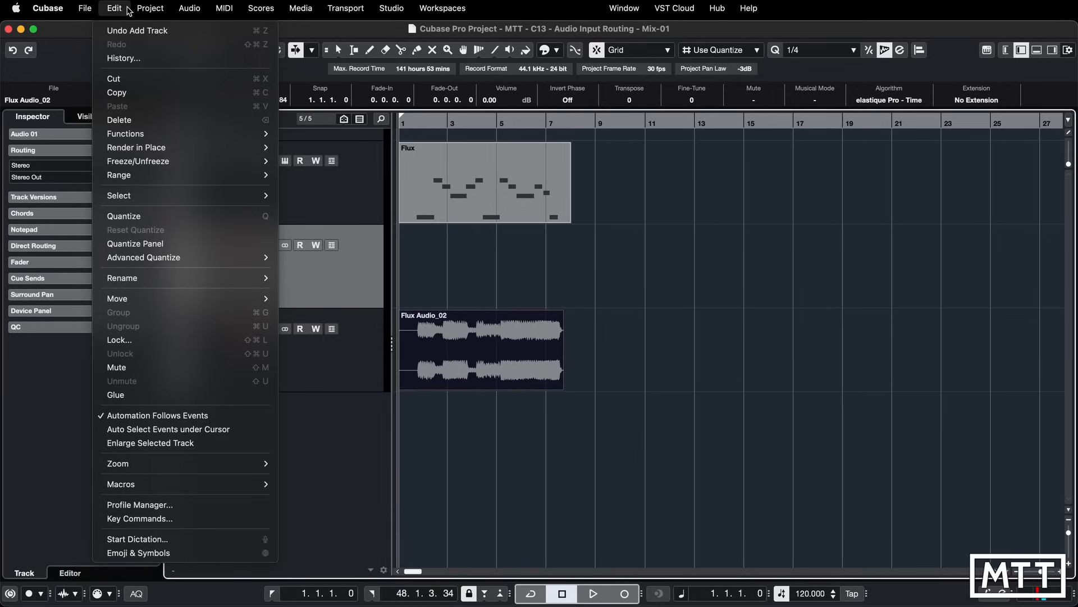
pyautogui.moveTo(195, 280)
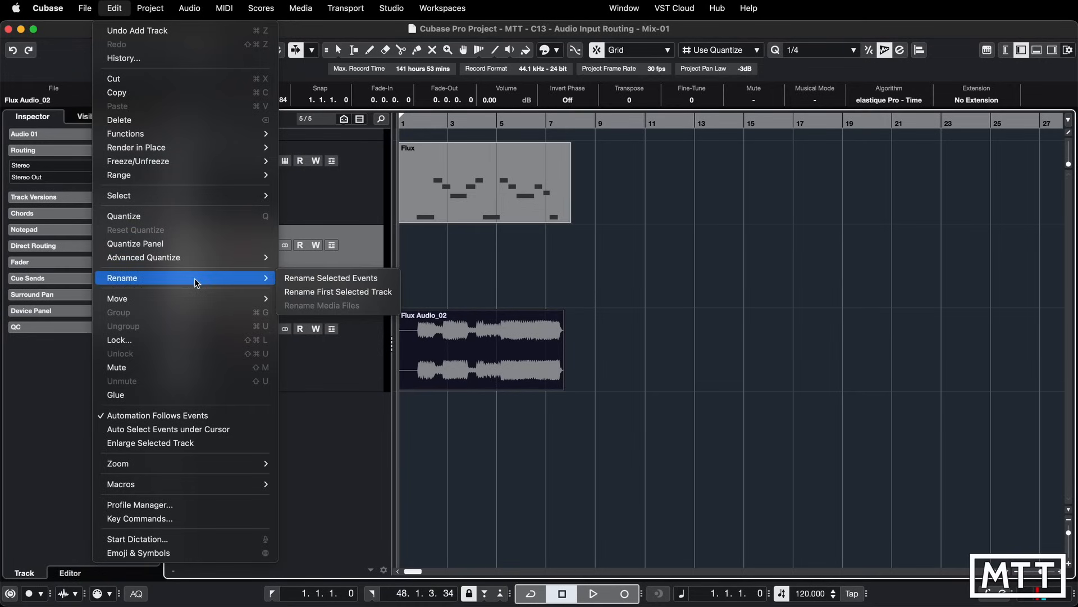
pyautogui.click(702, 272)
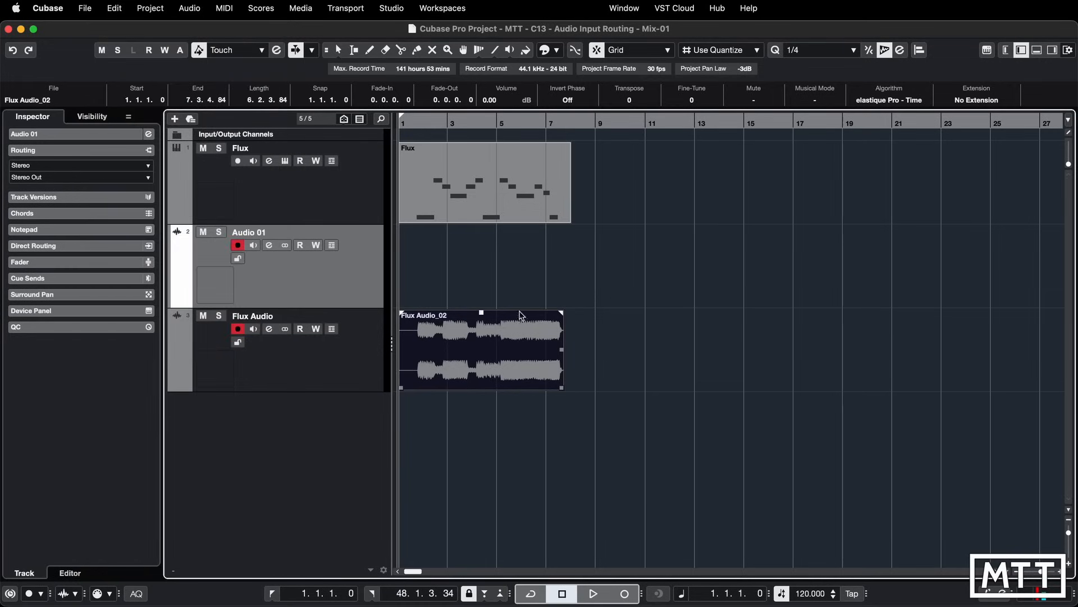
# Open the Flux MIDI part in the Key Editor and close the editor again.
pyautogui.click(454, 168)
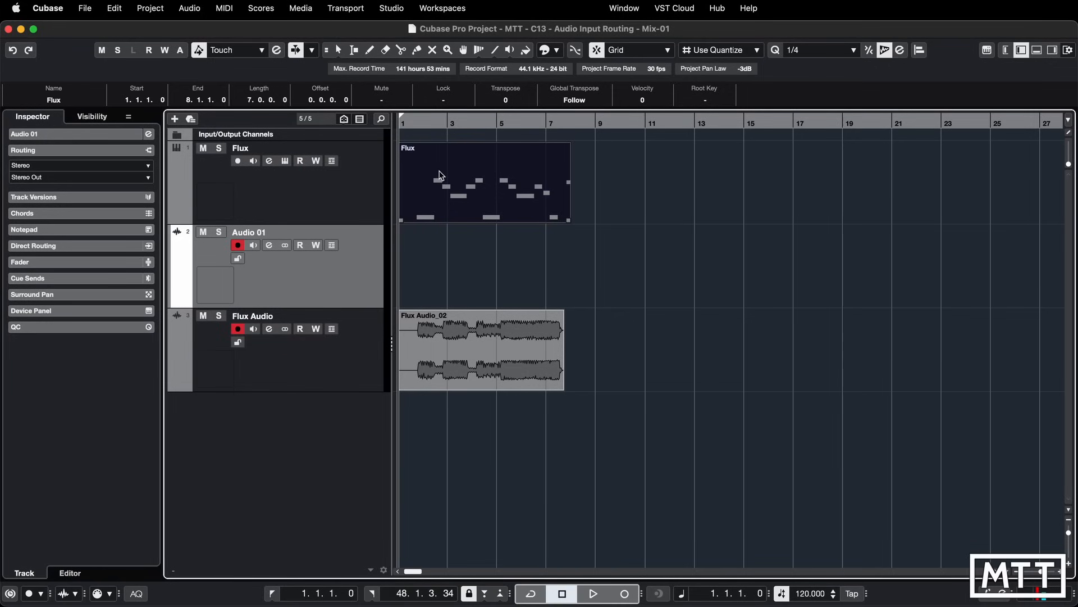
pyautogui.doubleClick(412, 149)
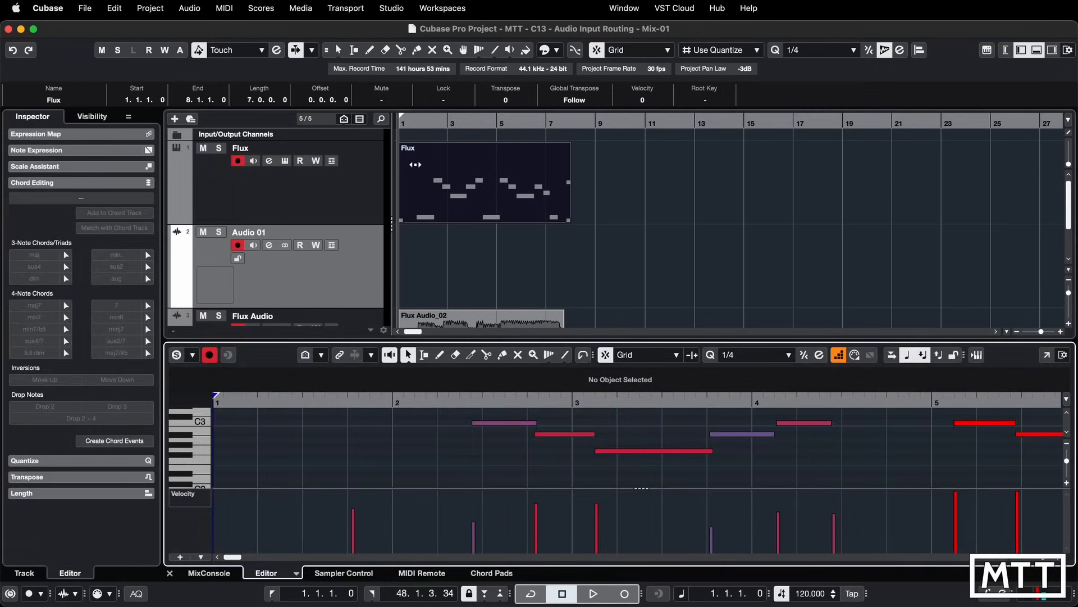
pyautogui.press('alt+super+e')
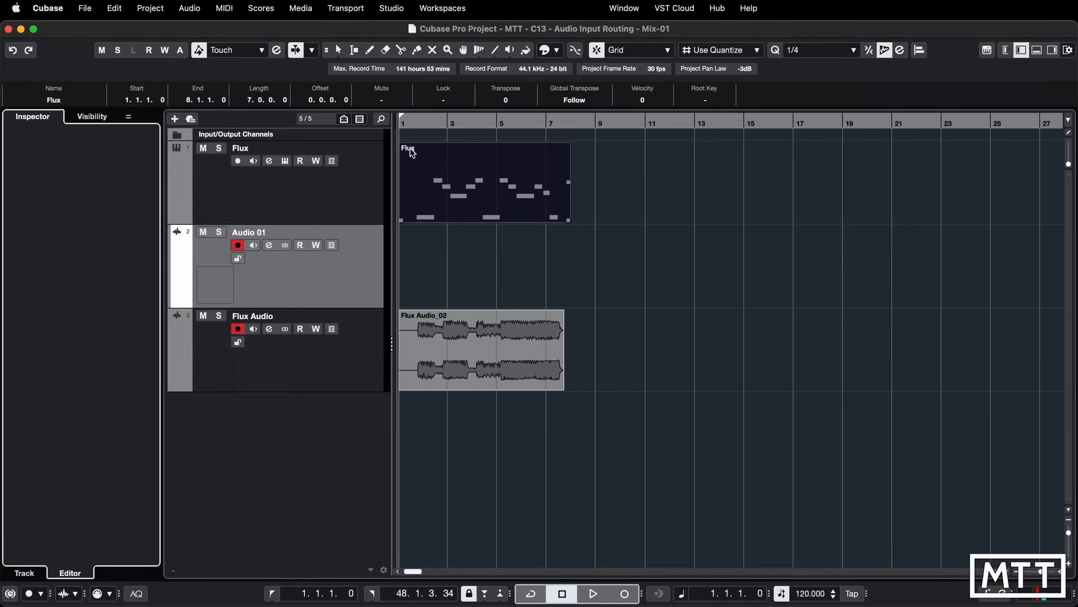
# Rename the selected Flux MIDI part as Synth 1 with the Rename Selected Events command.
pyautogui.click(459, 202)
pyautogui.click(124, 9)
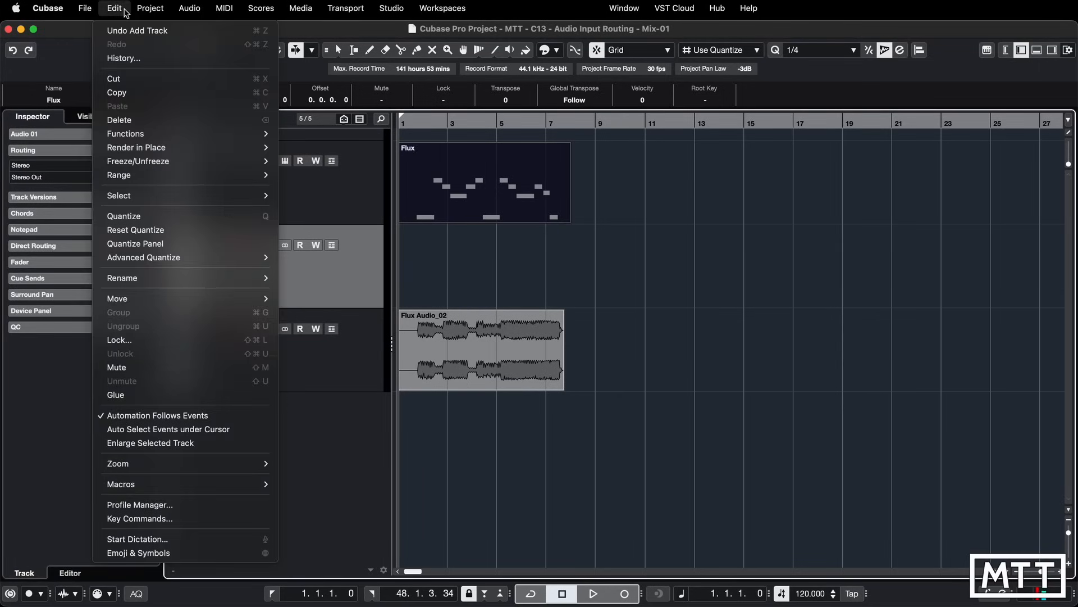
pyautogui.moveTo(204, 276)
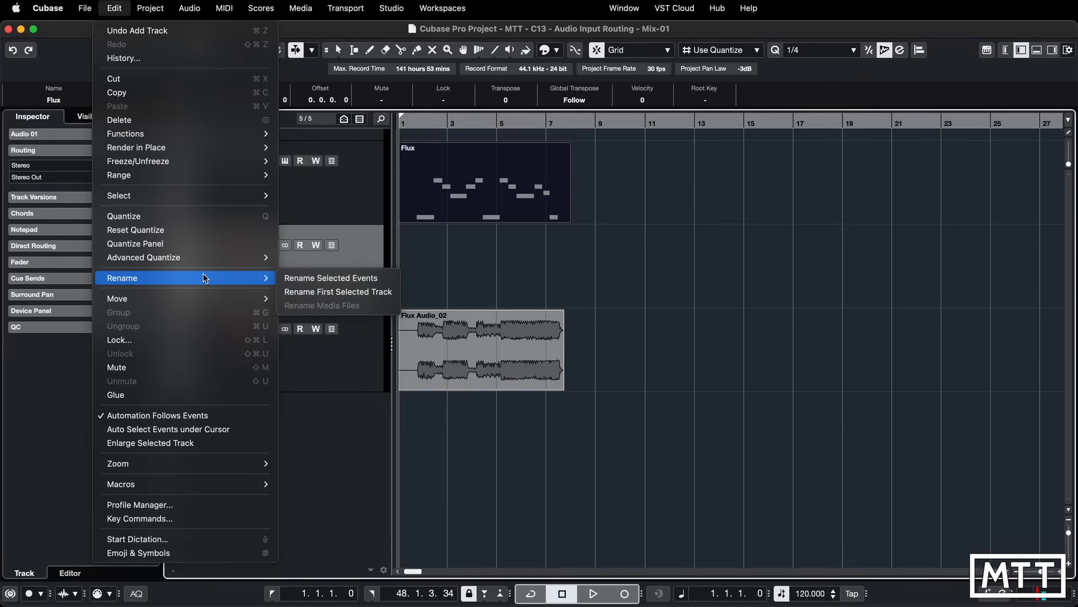
pyautogui.click(323, 278)
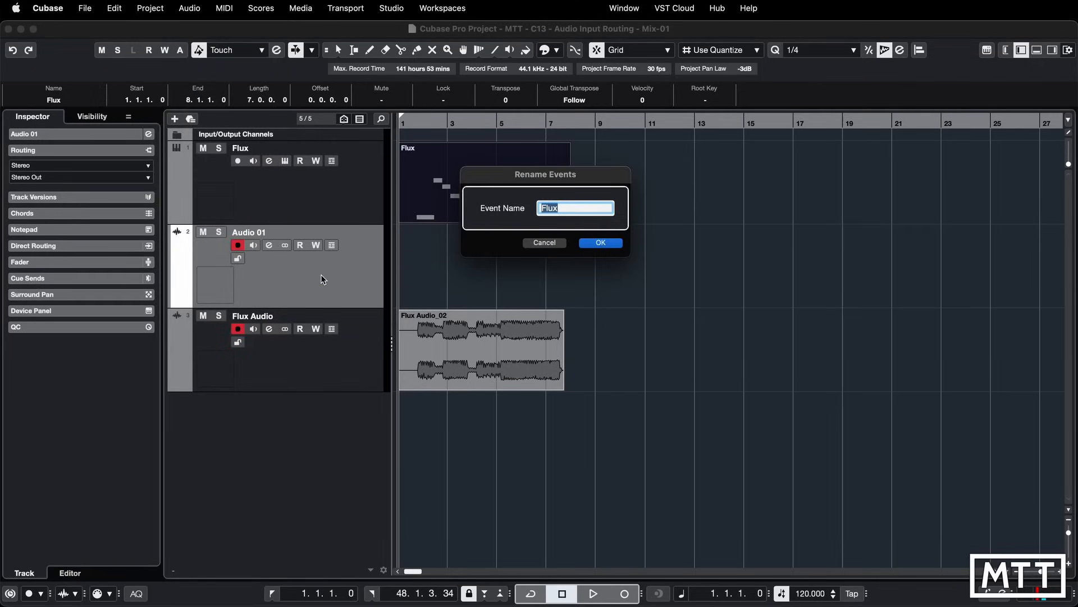
pyautogui.write('Synth 1')
pyautogui.press('Return')
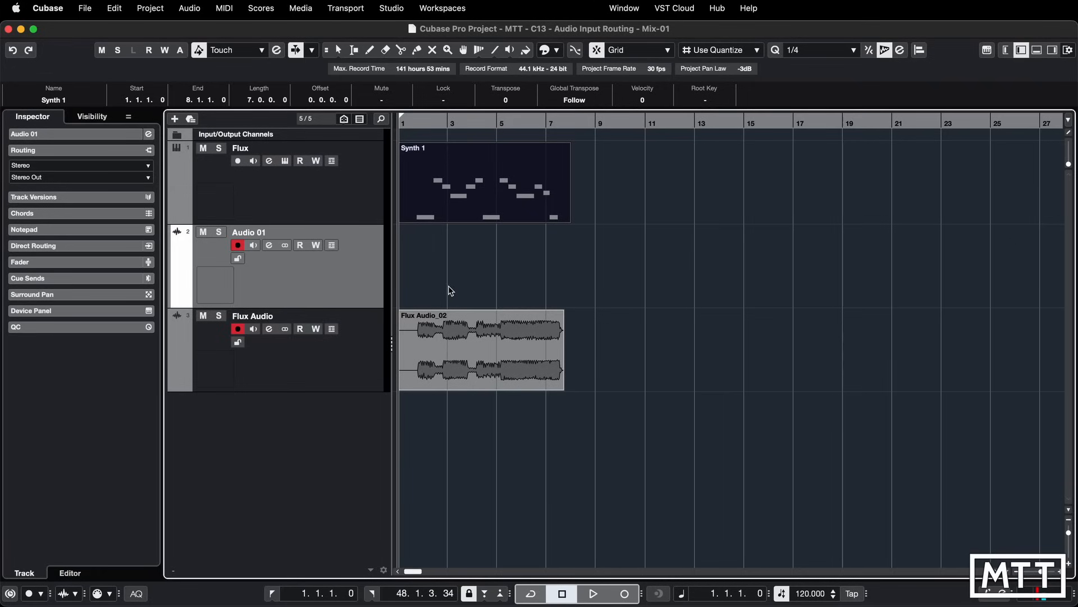
# Select the MIDI part and the audio event together, rename both as Synth 2 and clear the selection.
pyautogui.moveTo(640, 186); pyautogui.dragTo(486, 340)
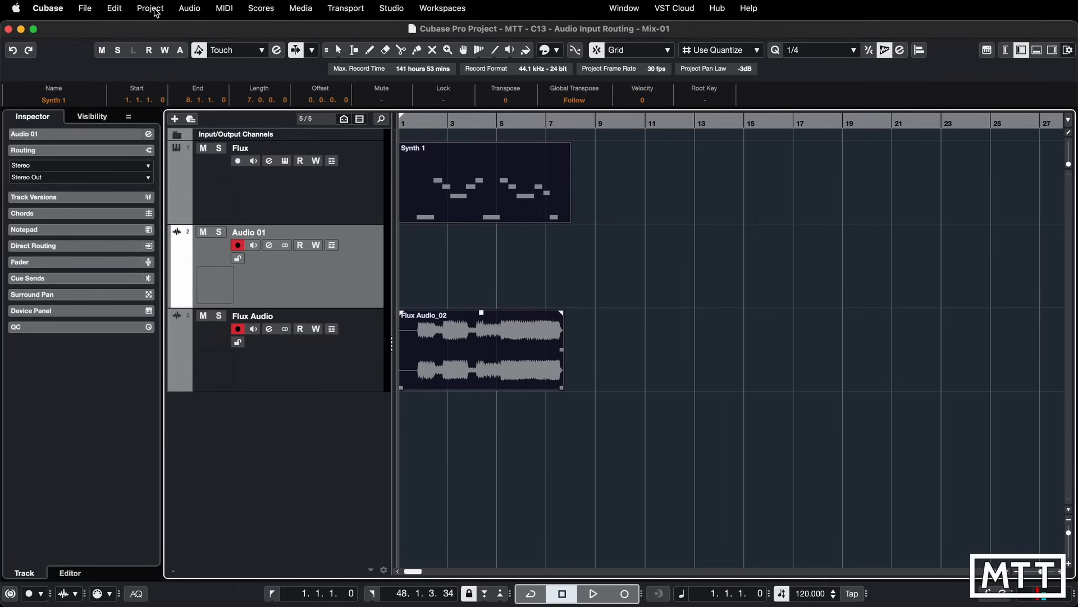
pyautogui.click(115, 9)
pyautogui.moveTo(216, 280)
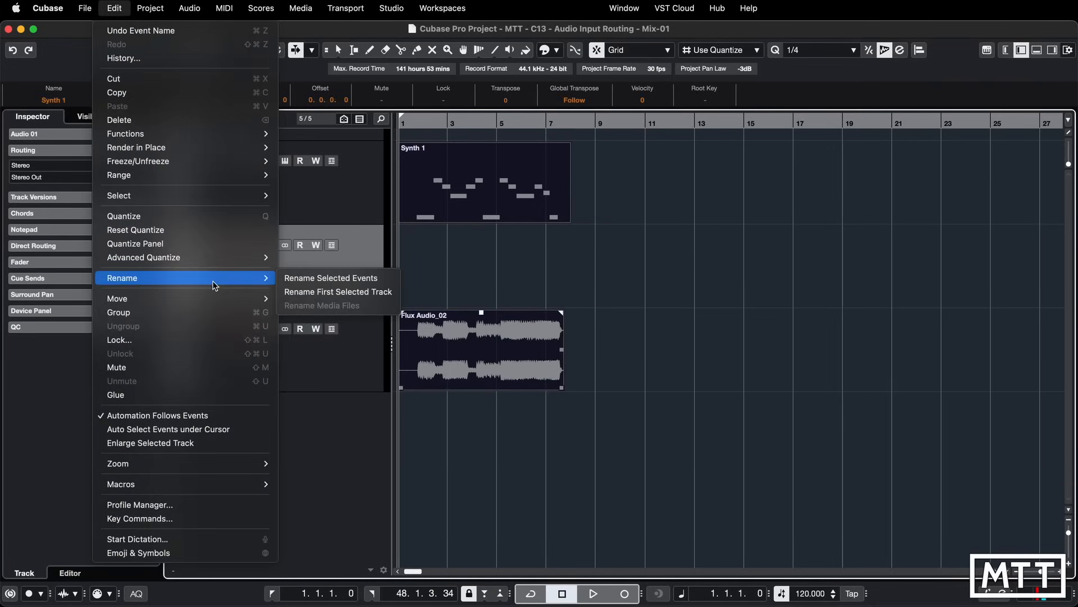
pyautogui.click(312, 278)
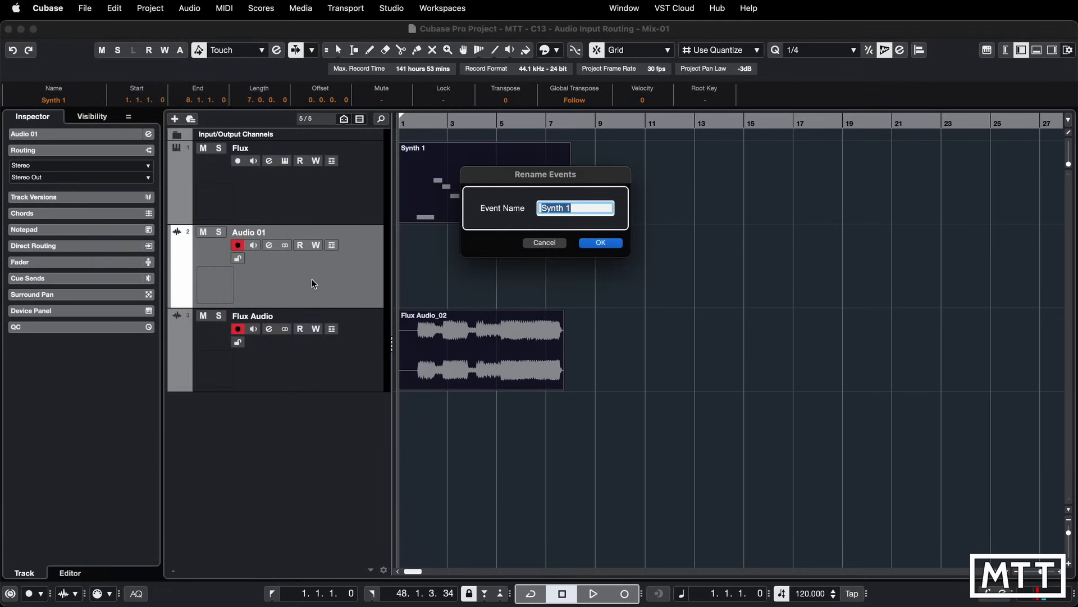
pyautogui.write('Synth 2')
pyautogui.press('Return')
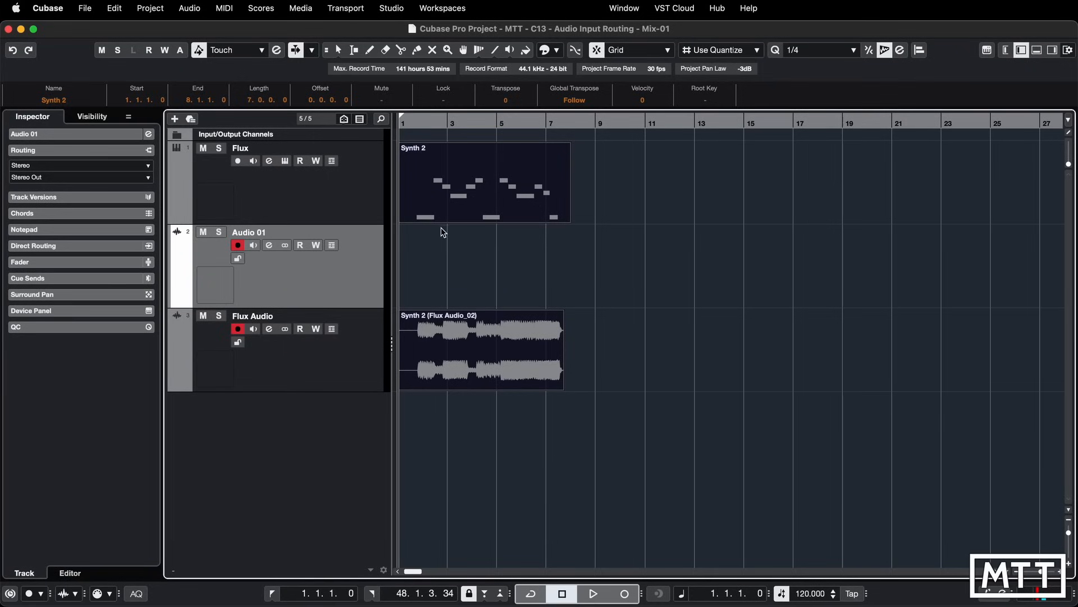
pyautogui.click(456, 286)
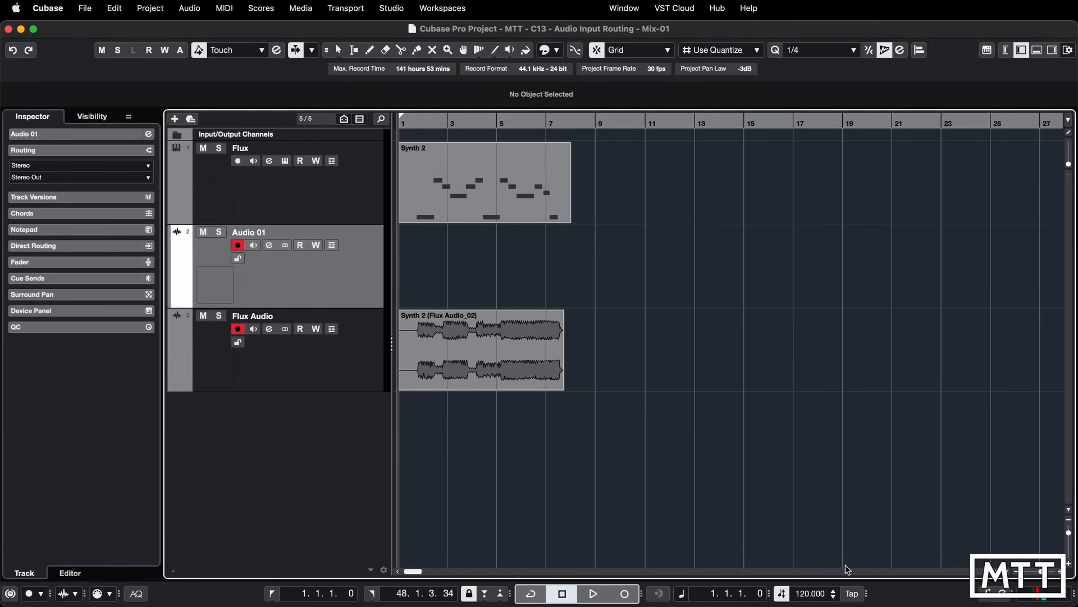
# Use Tap Tempo to set the project tempo at the current position to about 110.75 BPM.
pyautogui.click(850, 594)
pyautogui.click(850, 594)
pyautogui.click(850, 595)
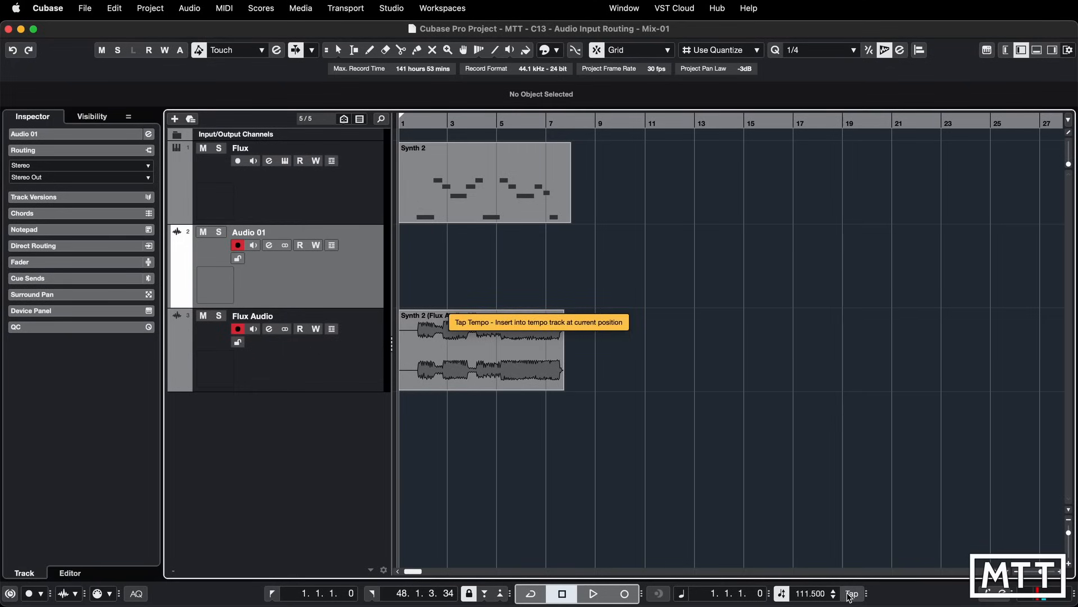
pyautogui.click(850, 594)
pyautogui.click(850, 594)
pyautogui.click(850, 595)
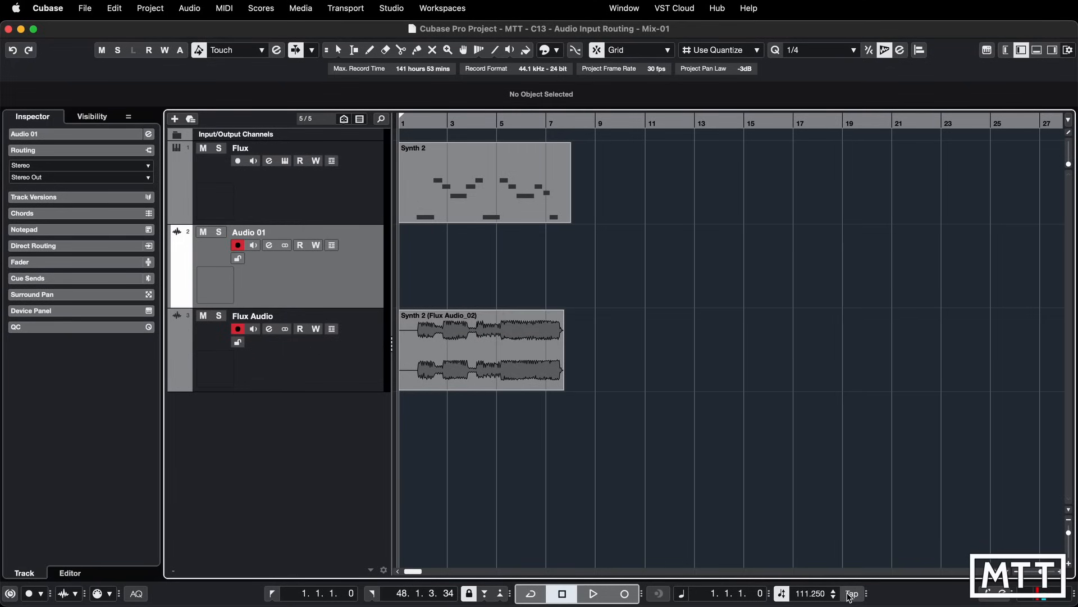
pyautogui.click(849, 594)
pyautogui.click(850, 595)
pyautogui.click(850, 594)
pyautogui.click(850, 595)
# Add a Tempo track and move it to the top of the track list, above the Flux track.
pyautogui.rightClick(360, 435)
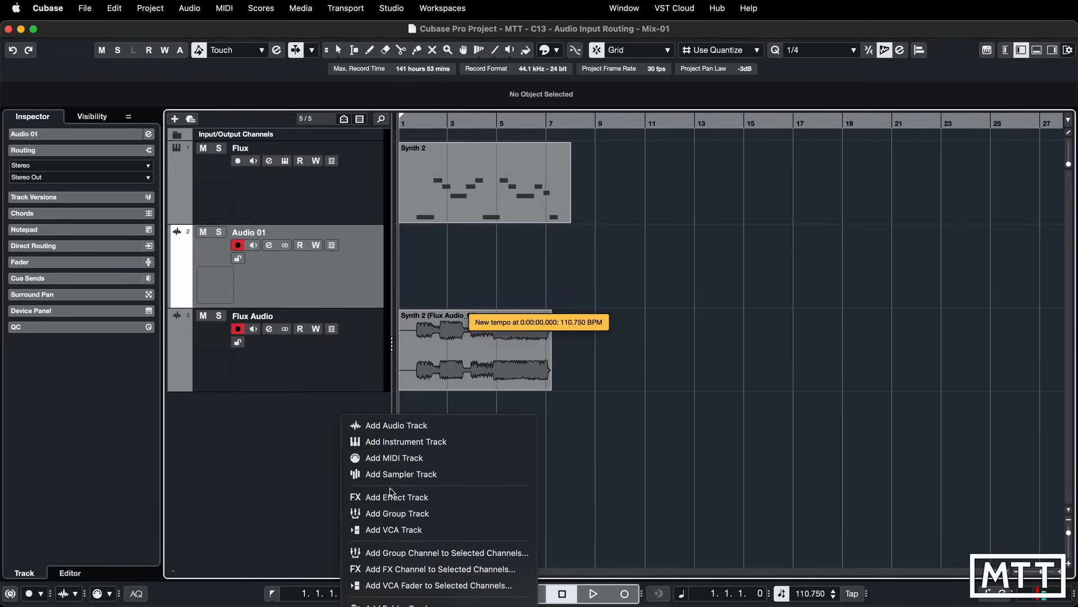
pyautogui.scroll(-3, 392, 490)
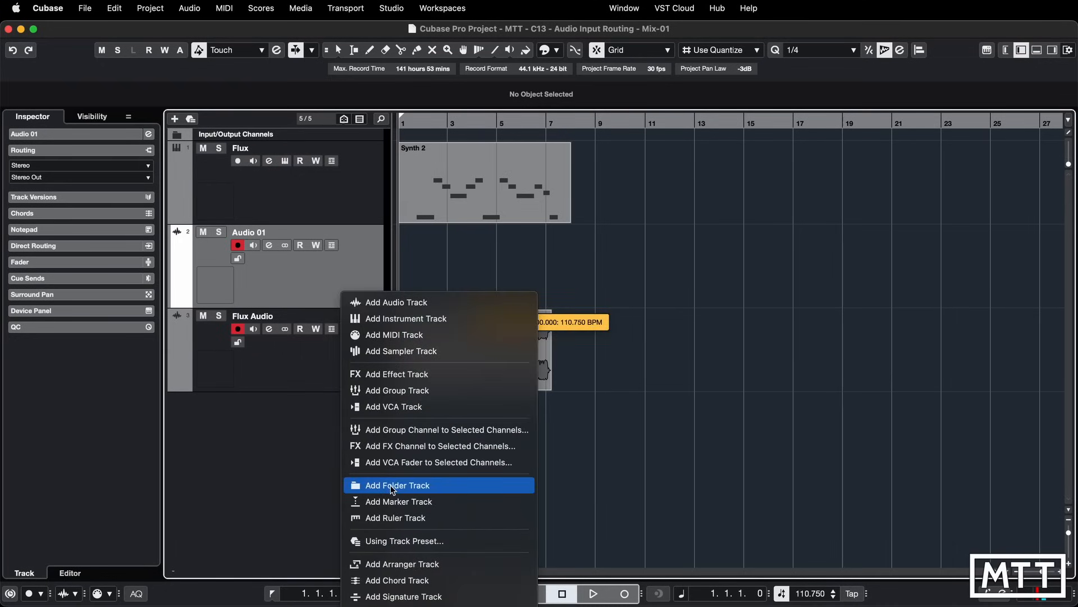
pyautogui.click(394, 597)
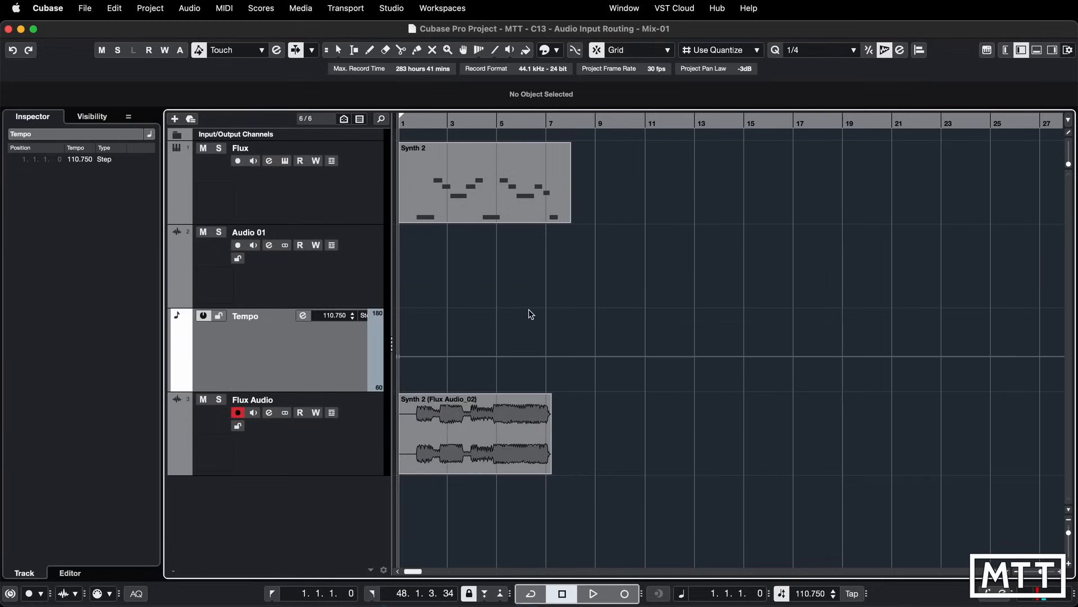
pyautogui.moveTo(337, 332); pyautogui.dragTo(337, 168)
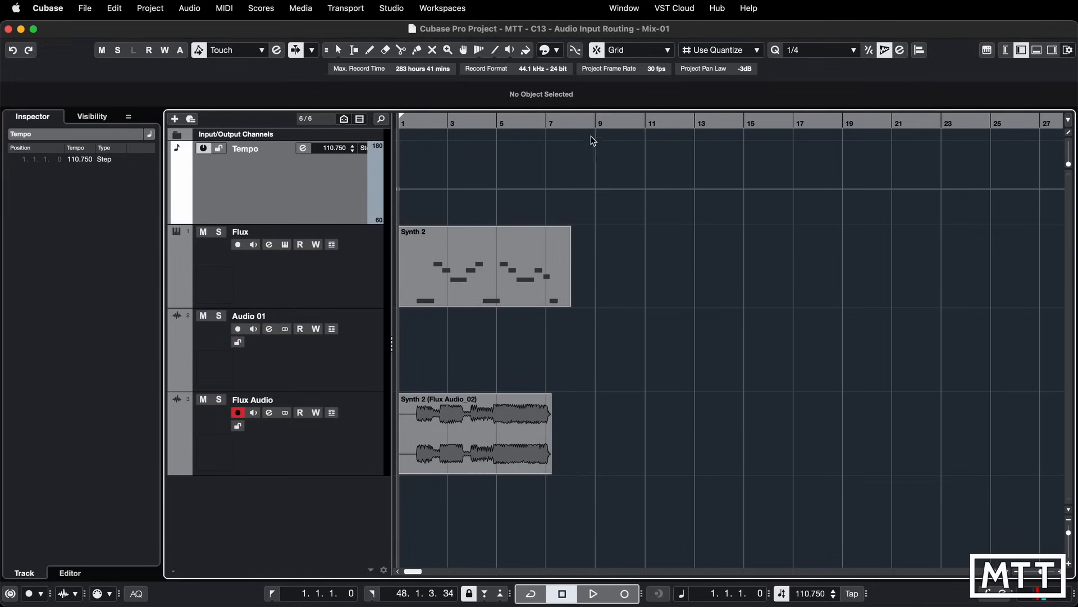
# Use Tap Tempo with the project cursor at bar 9 to insert a tempo of about 239 BPM.
pyautogui.click(598, 123)
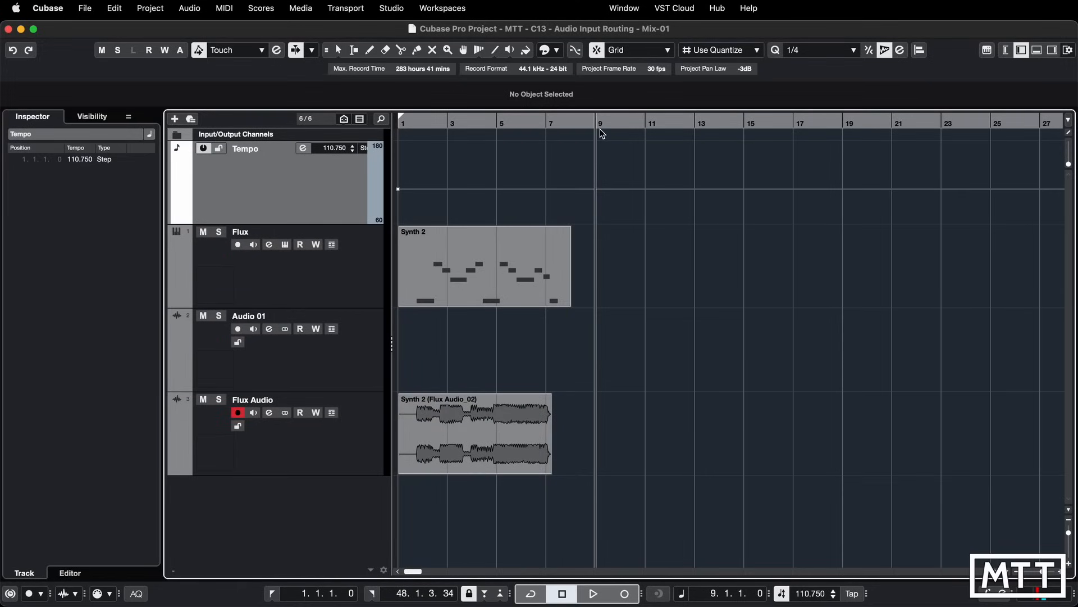
pyautogui.click(853, 594)
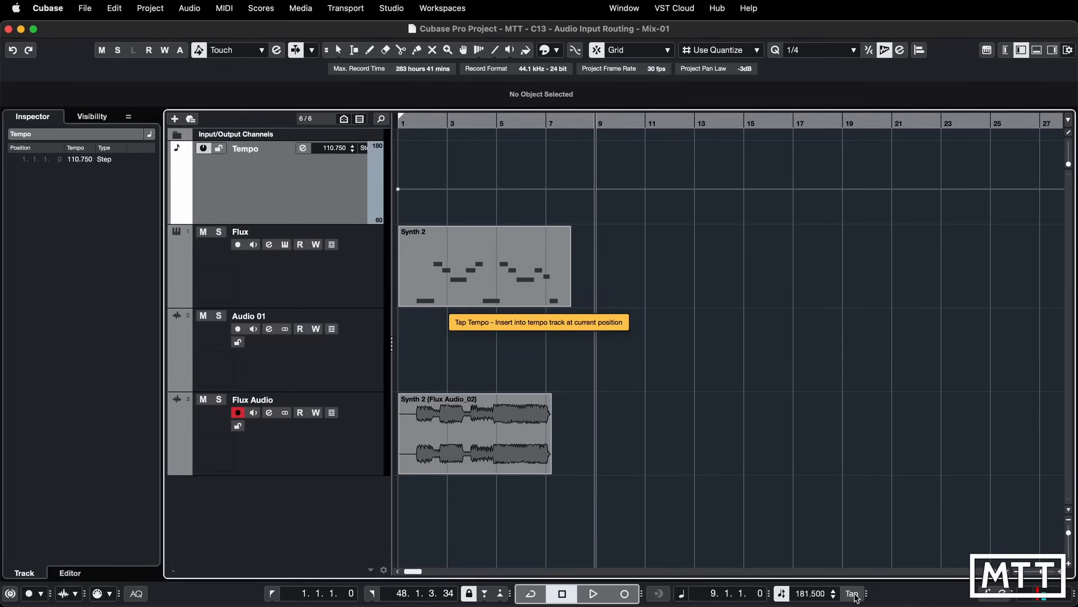
pyautogui.click(853, 594)
pyautogui.click(854, 595)
pyautogui.click(853, 595)
pyautogui.click(853, 594)
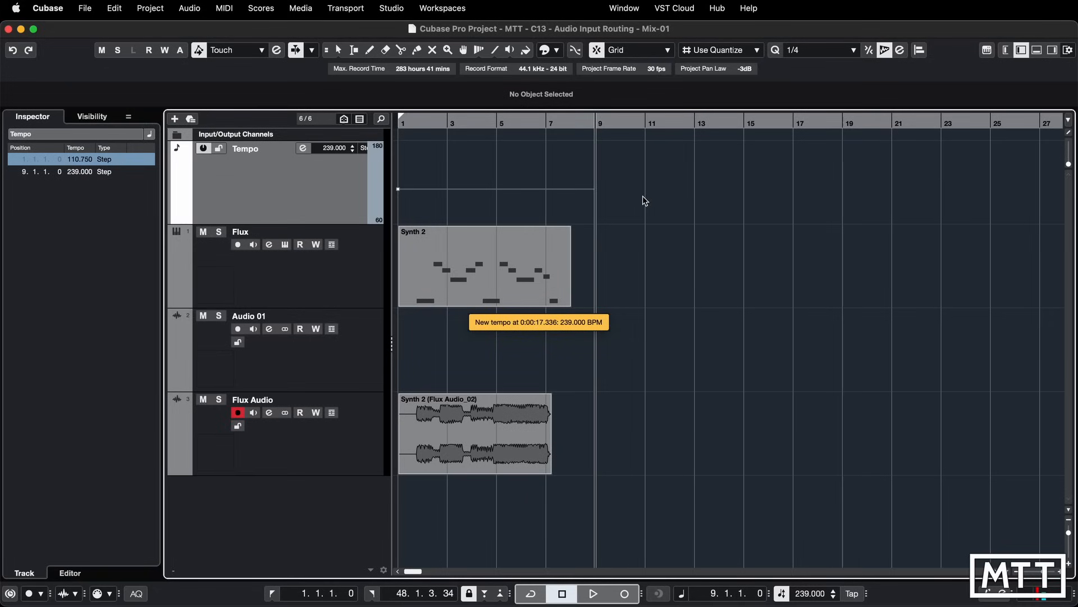
# Return the project cursor to bar 9 and tap a slower tempo of about 152.25 BPM there.
pyautogui.click(635, 124)
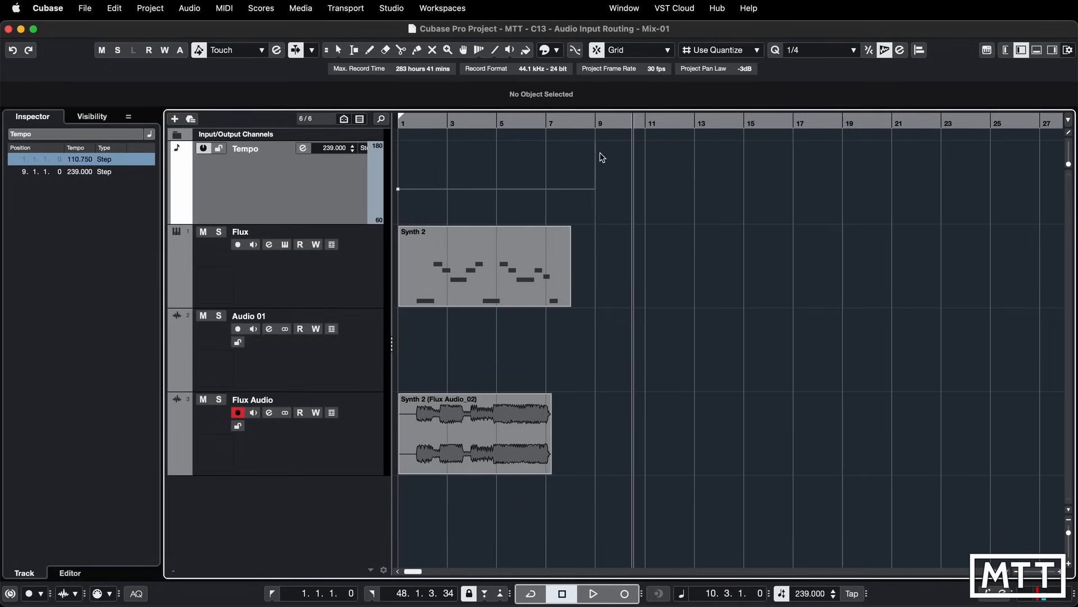
pyautogui.click(597, 123)
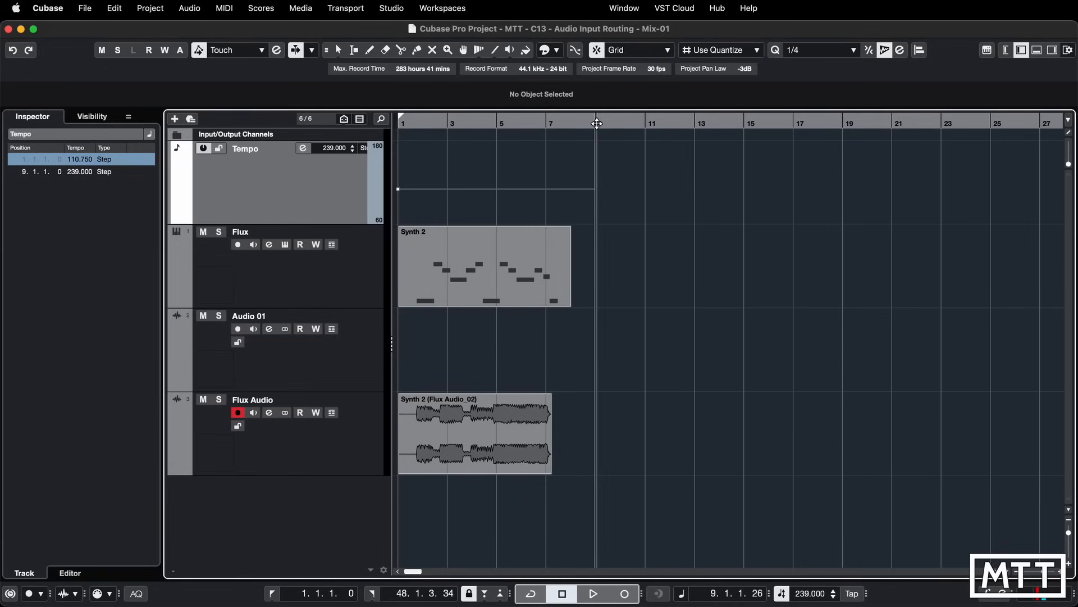
pyautogui.doubleClick(849, 597)
pyautogui.click(849, 596)
pyautogui.click(849, 597)
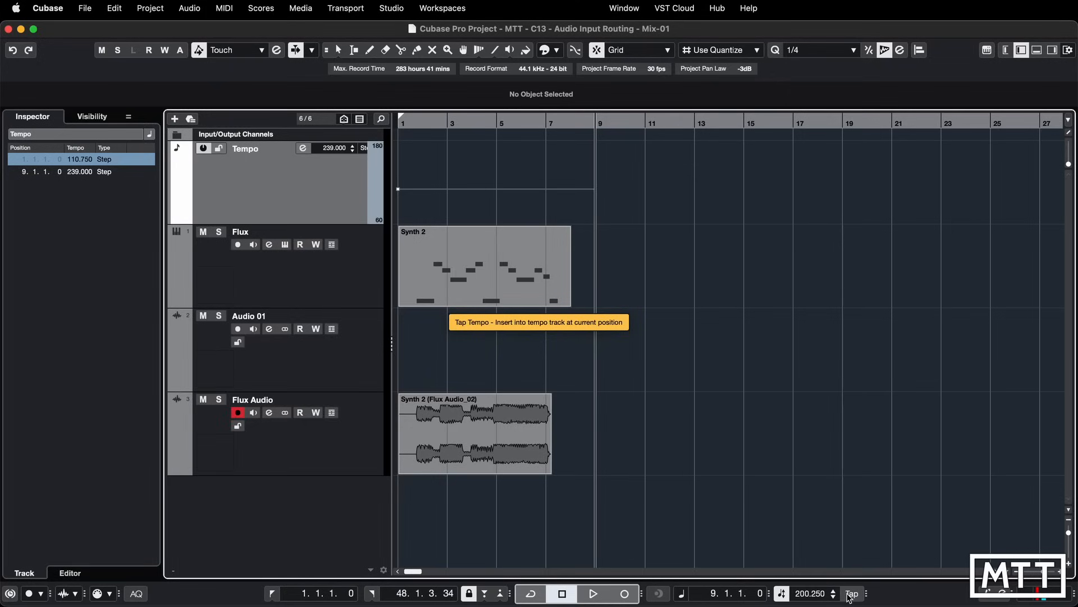
pyautogui.click(849, 597)
pyautogui.click(849, 597)
pyautogui.click(849, 597)
pyautogui.click(850, 597)
pyautogui.click(849, 596)
pyautogui.click(850, 597)
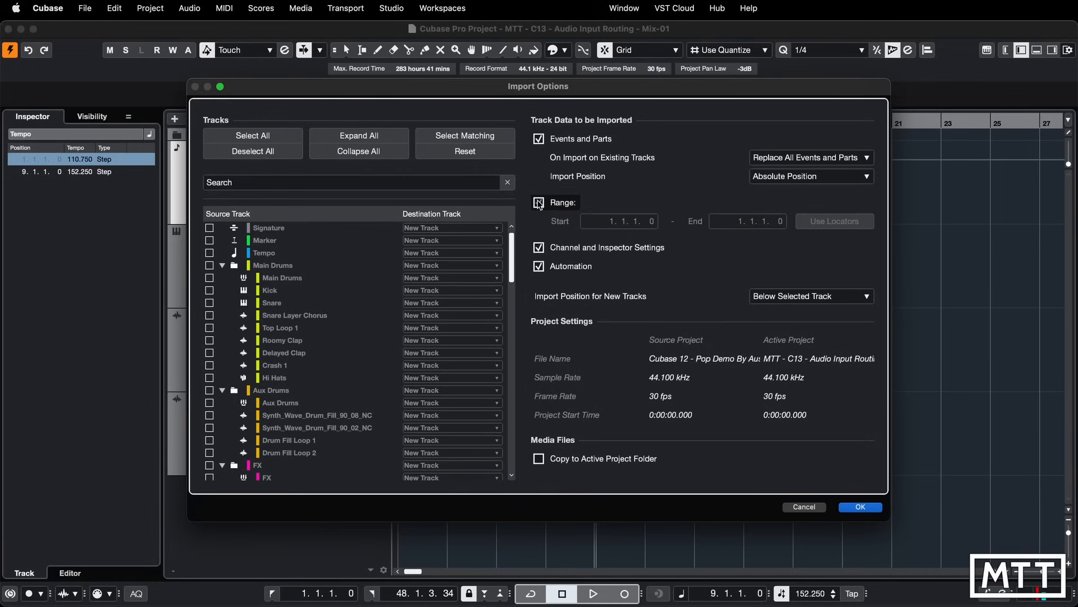
# Limit the track import to a range starting at 10.1.1.0 and ending at 18.1.1.1.
pyautogui.click(538, 203)
pyautogui.moveTo(612, 222); pyautogui.dragTo(617, 208)
pyautogui.click(617, 208)
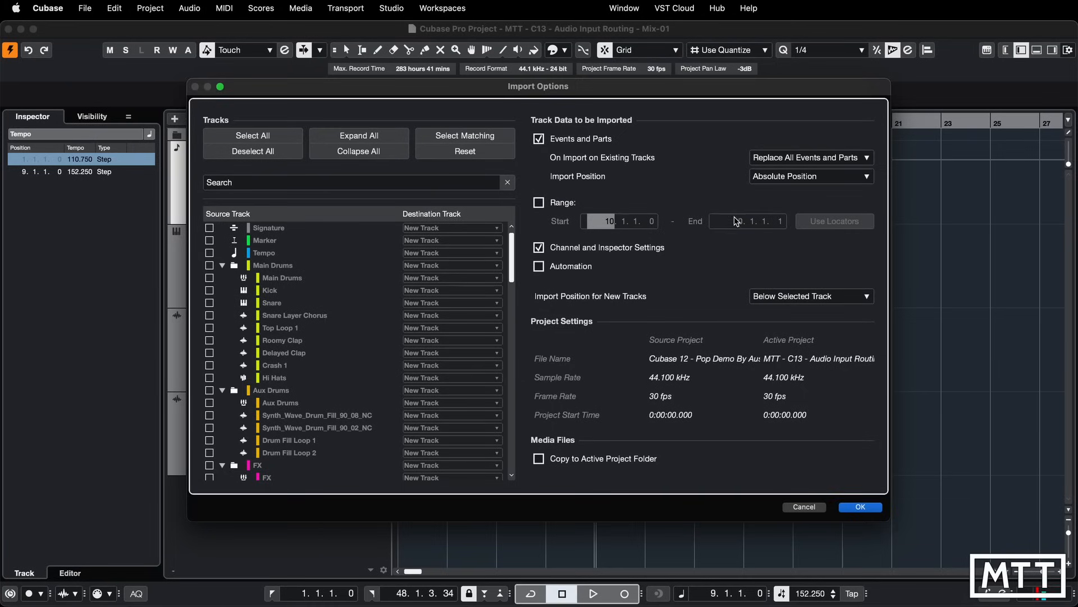
pyautogui.click(538, 202)
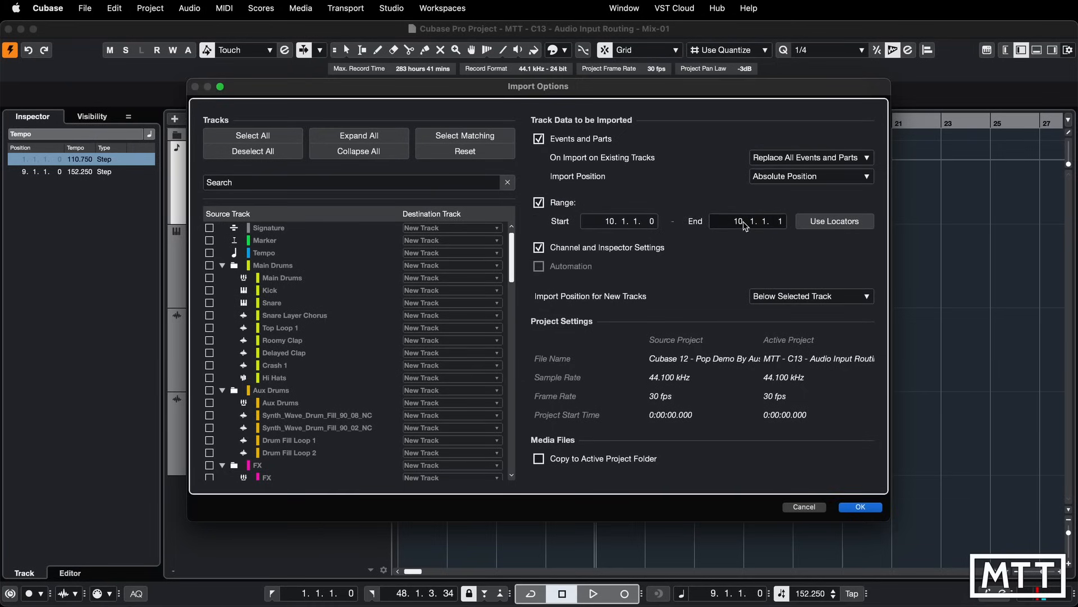
pyautogui.moveTo(741, 224); pyautogui.dragTo(739, 207)
pyautogui.click(543, 204)
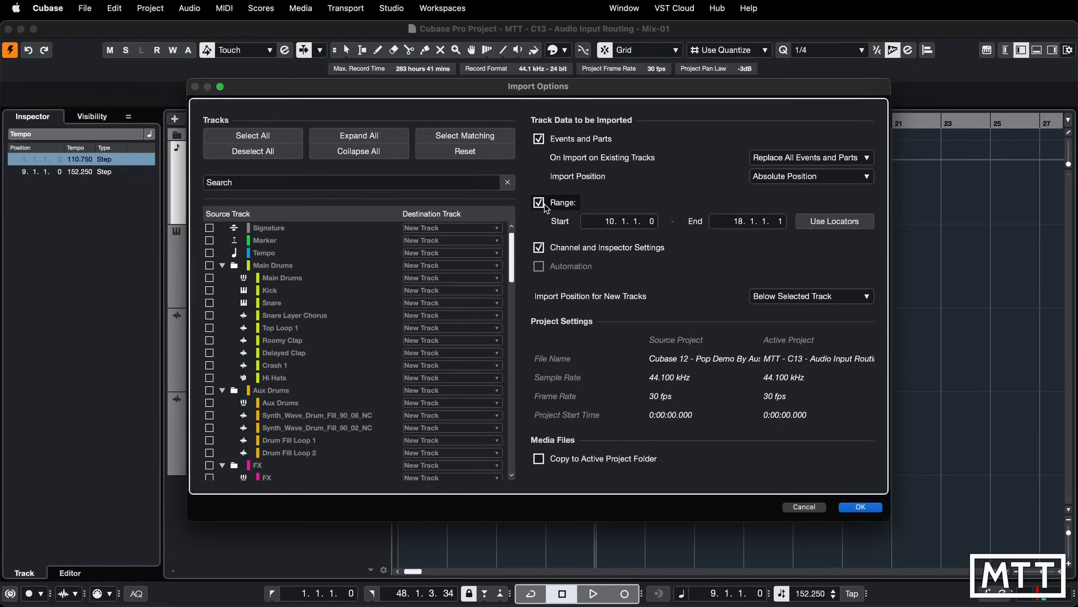
# Import the Main Drums, Kick, Snare and Snare Layer Chorus tracks as new tracks and look over the imported parts.
pyautogui.moveTo(209, 278); pyautogui.dragTo(209, 319)
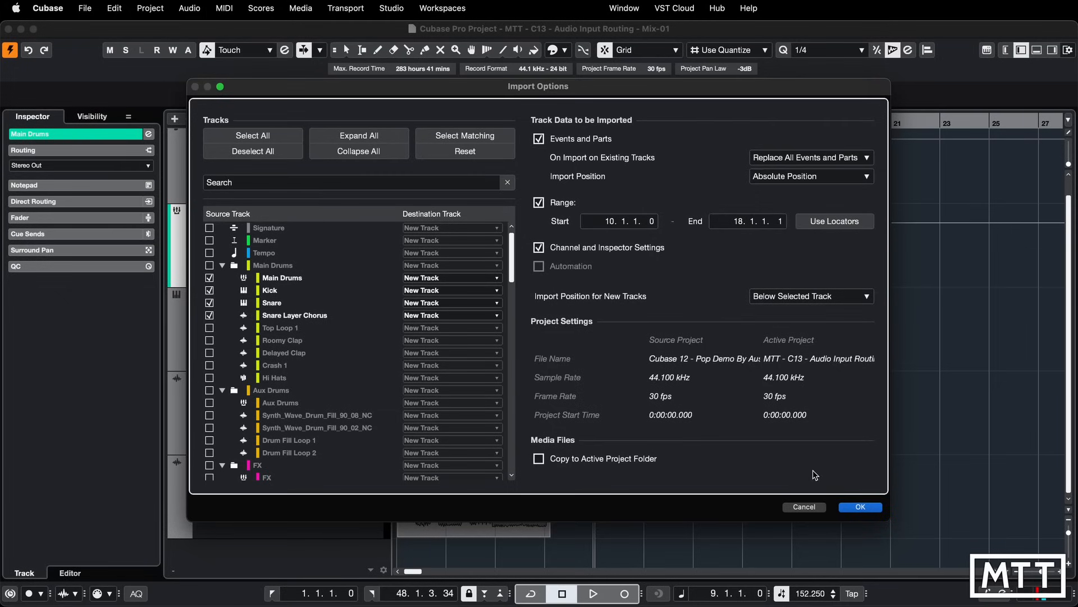
pyautogui.click(861, 508)
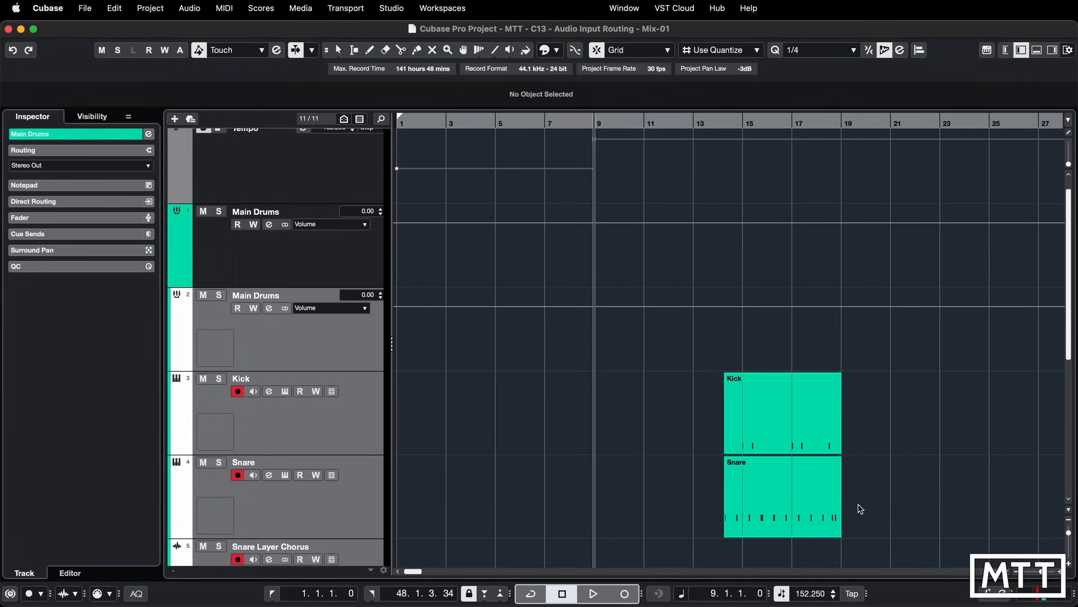
pyautogui.scroll(-3, 676, 341)
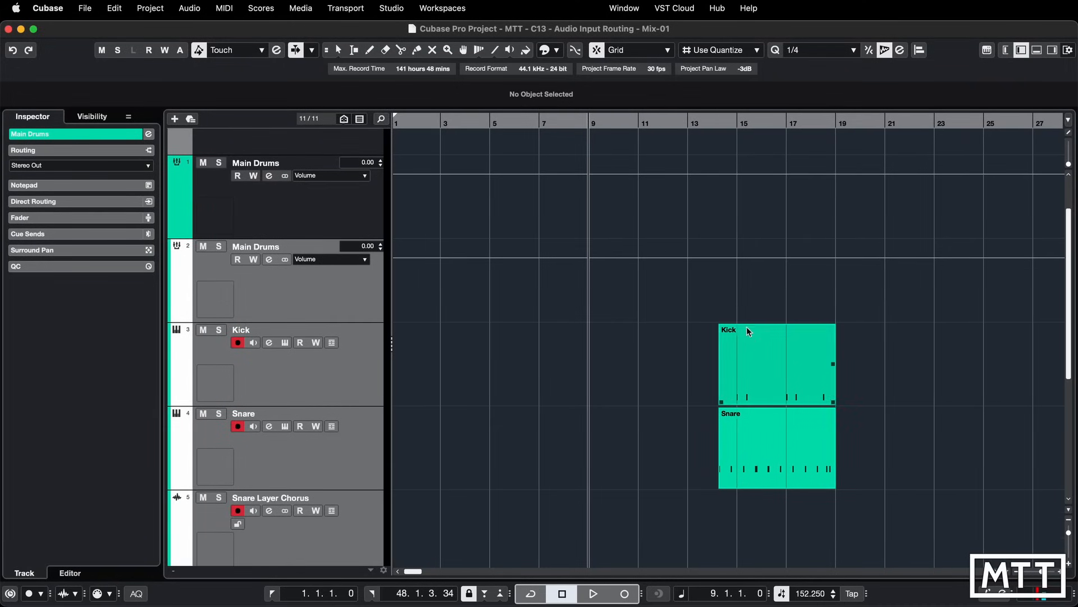
pyautogui.scroll(-1, 702, 481)
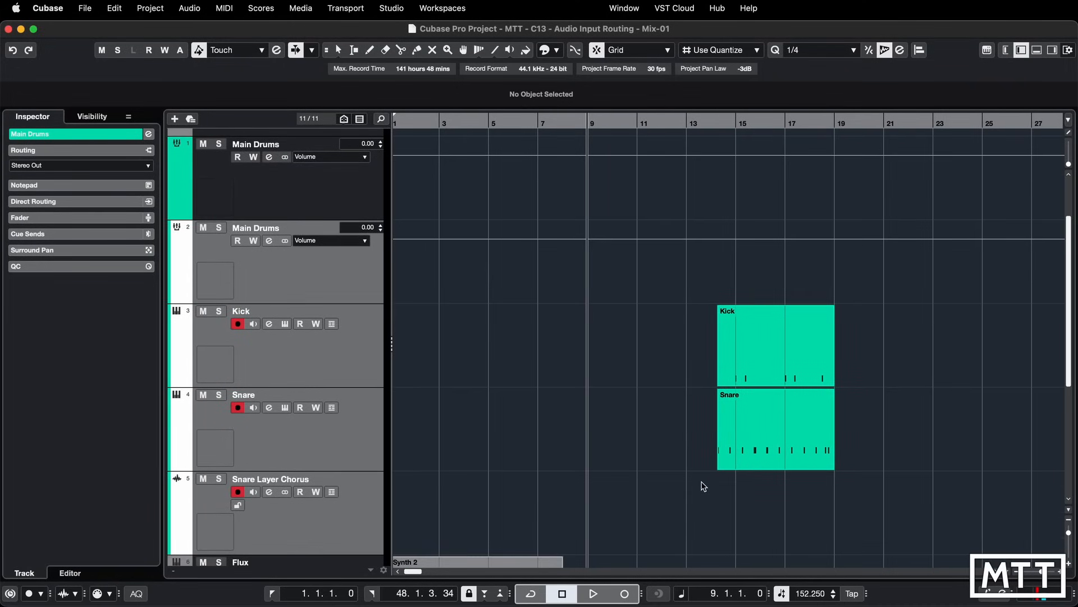
pyautogui.scroll(-3, 702, 485)
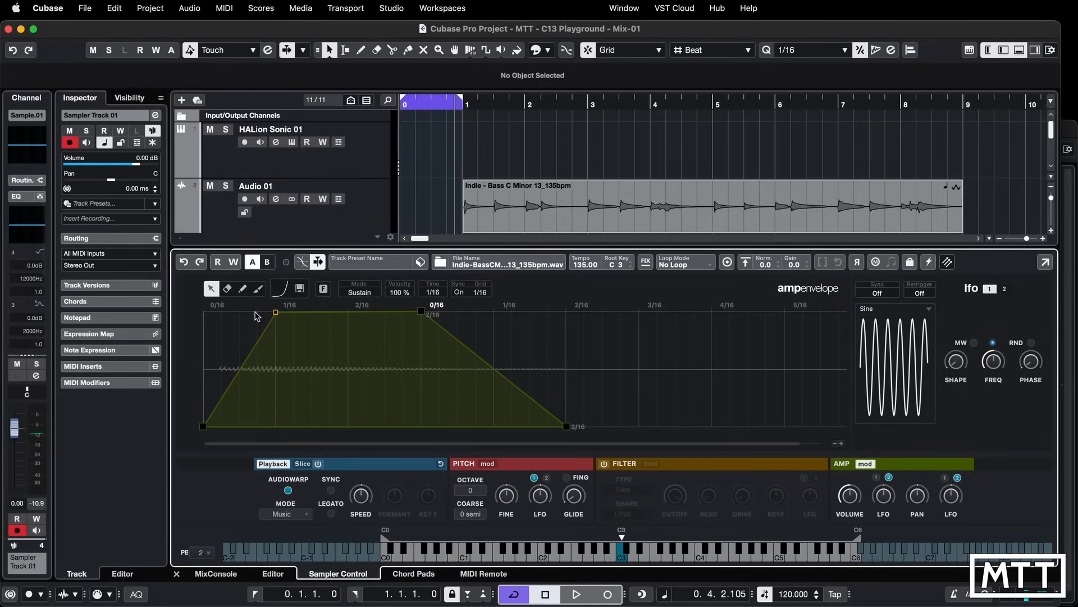
# Set the sampler's AudioWarp mode to Spectral, leaving AudioWarp enabled.
pyautogui.click(289, 492)
pyautogui.click(289, 492)
pyautogui.click(294, 514)
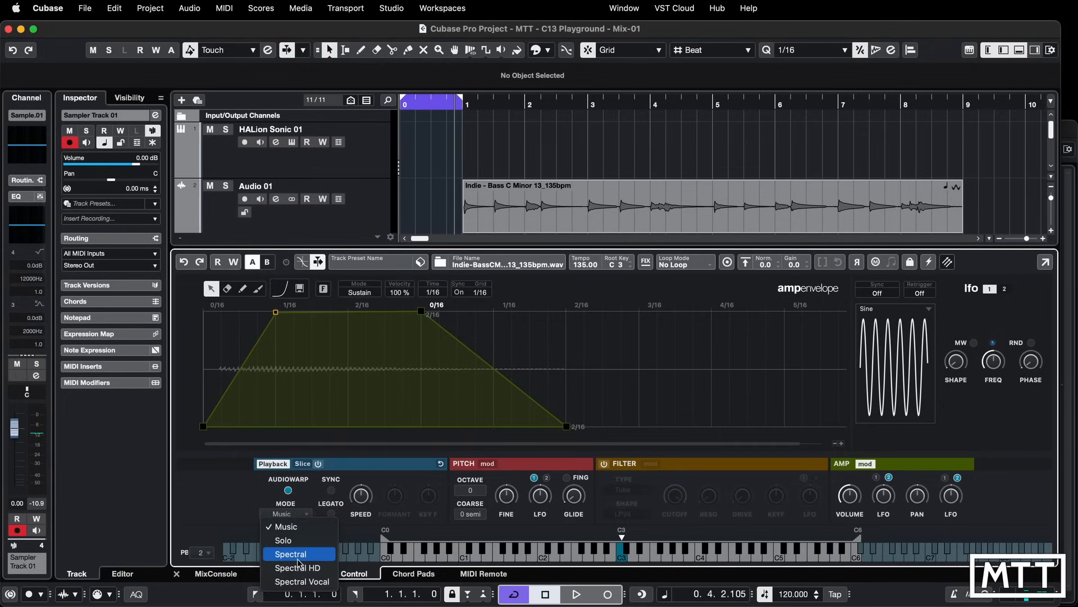
pyautogui.click(300, 539)
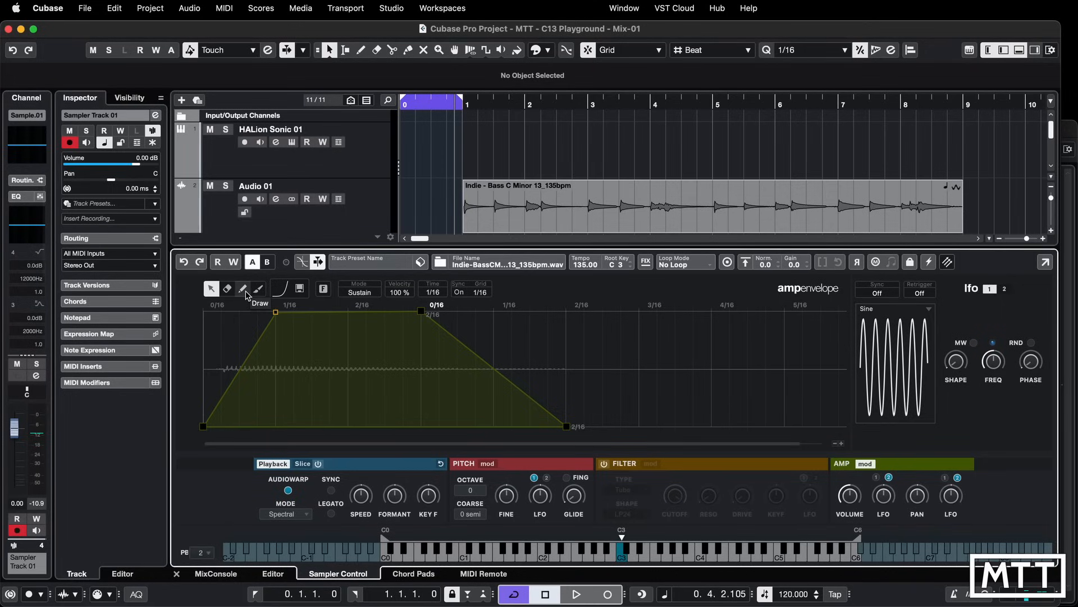
# Draw a rising stepped factory shape into the amp envelope after its first peak, and paint several repeats of it further along.
pyautogui.click(281, 288)
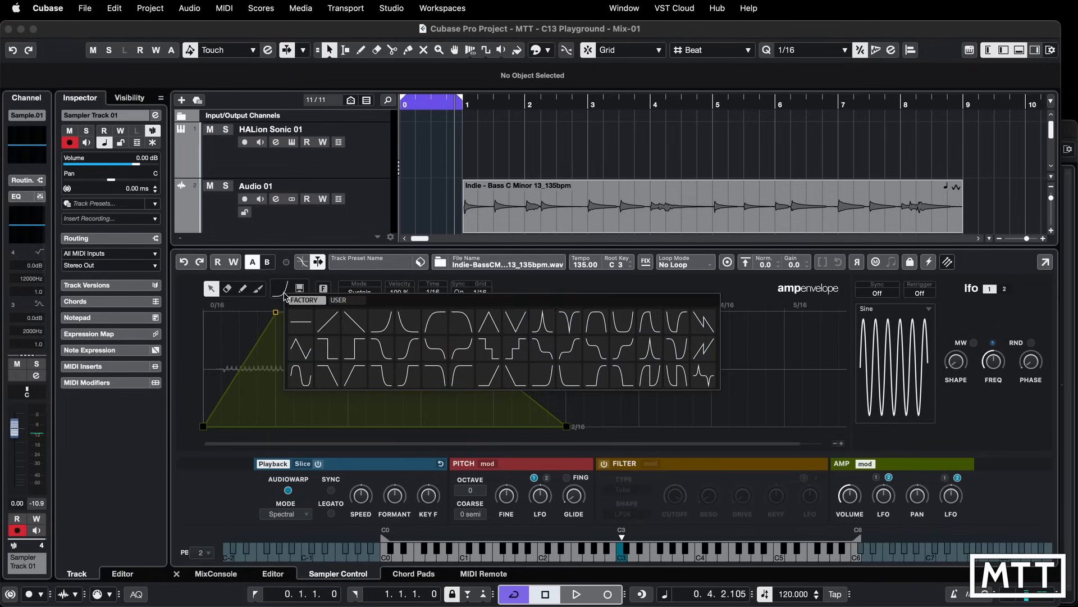
pyautogui.click(516, 348)
pyautogui.click(244, 289)
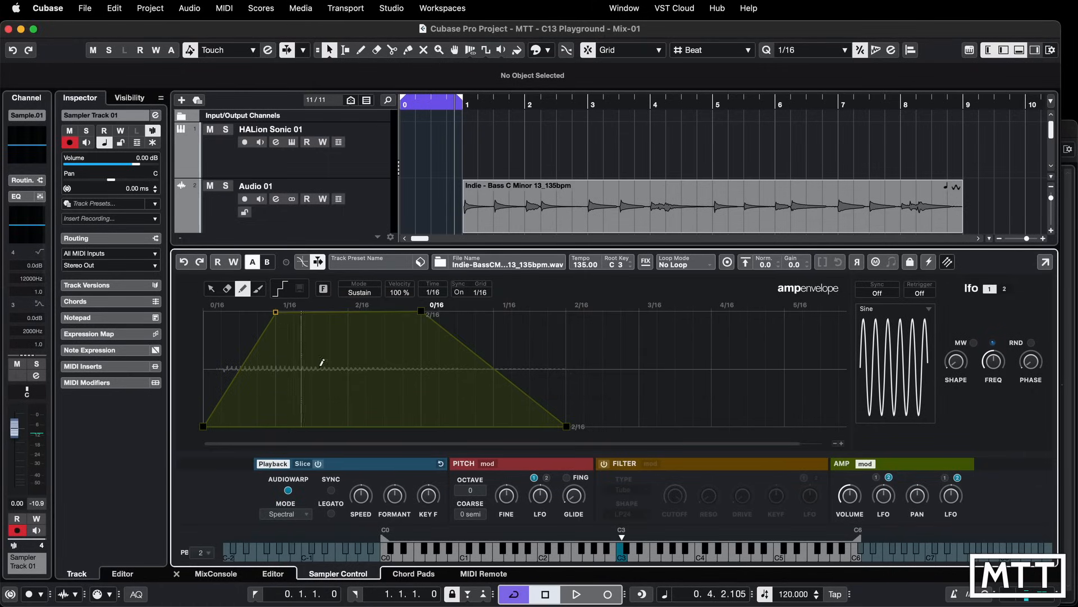
pyautogui.click(352, 420)
pyautogui.moveTo(353, 420)
pyautogui.mouseDown()
pyautogui.moveTo(390, 366)
pyautogui.moveTo(420, 349)
pyautogui.moveTo(412, 371)
pyautogui.moveTo(411, 322)
pyautogui.moveTo(413, 395)
pyautogui.moveTo(431, 304)
pyautogui.mouseUp()
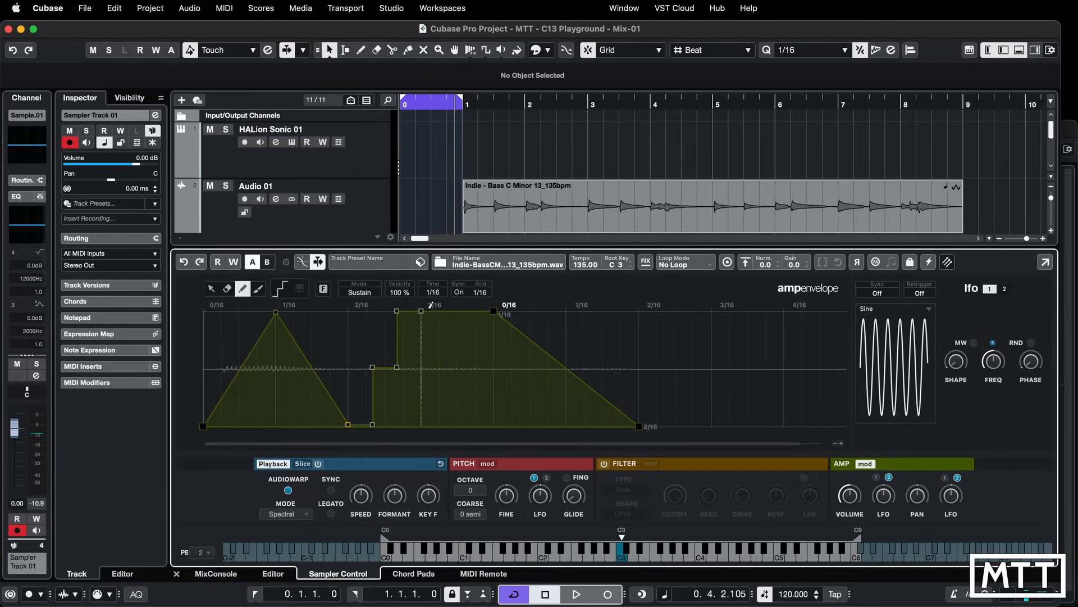
pyautogui.click(259, 289)
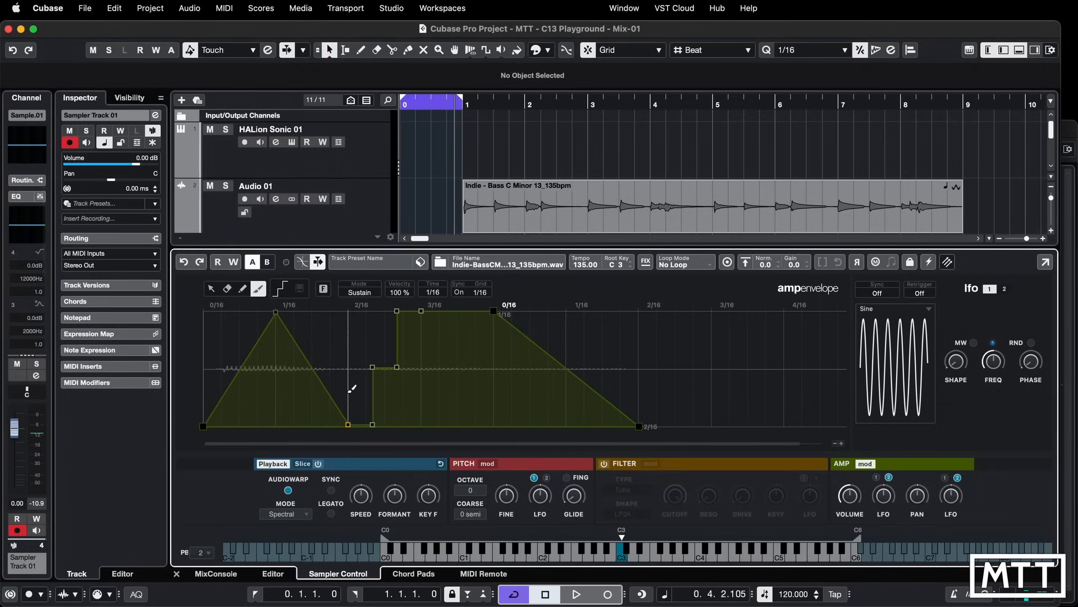
pyautogui.moveTo(431, 422)
pyautogui.mouseDown()
pyautogui.moveTo(447, 387)
pyautogui.moveTo(494, 345)
pyautogui.moveTo(562, 312)
pyautogui.moveTo(510, 305)
pyautogui.moveTo(590, 337)
pyautogui.moveTo(605, 309)
pyautogui.mouseUp()
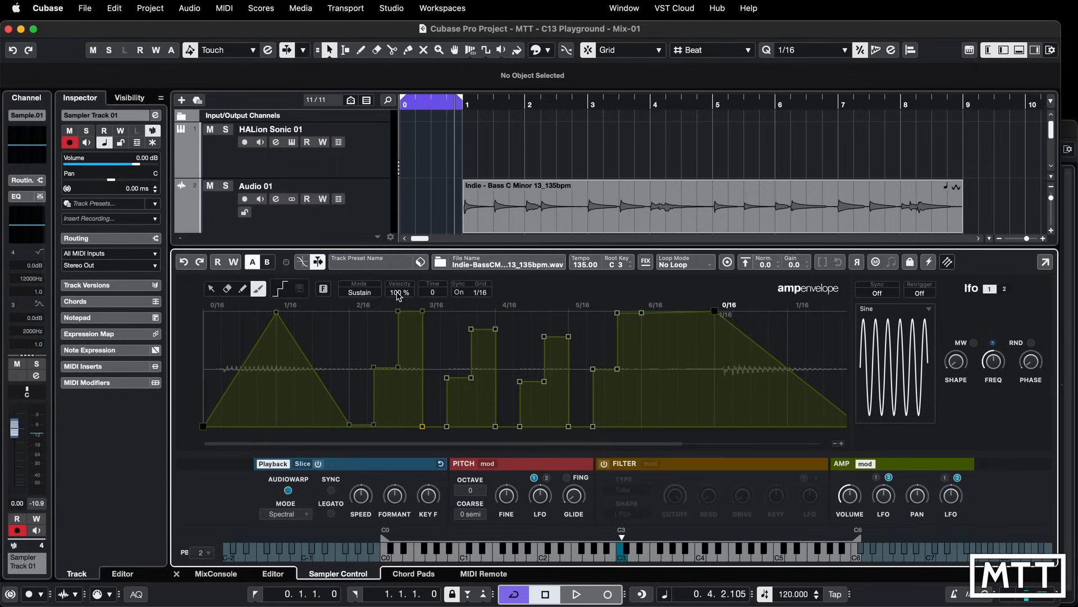
# Set the amp envelope mode to Shaper and raise the envelope's first node to about mid-level.
pyautogui.click(355, 293)
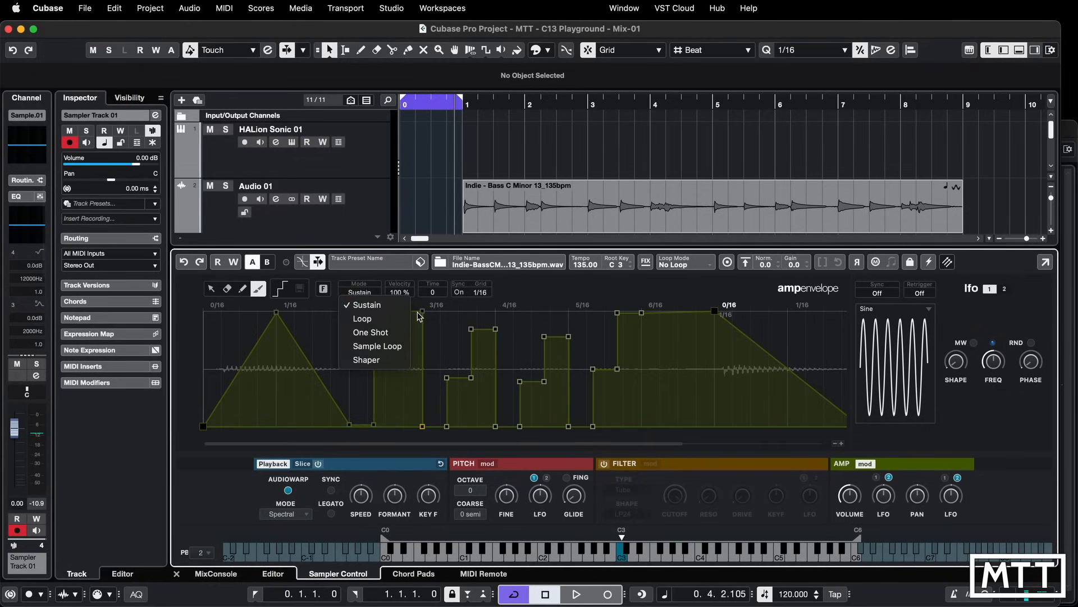
pyautogui.click(487, 297)
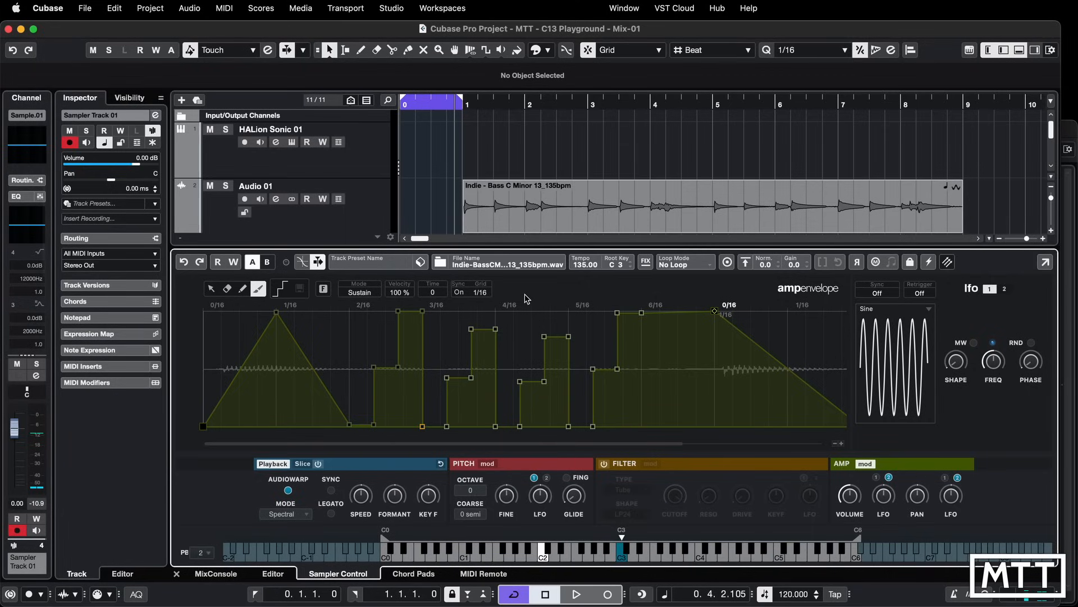
pyautogui.click(362, 293)
pyautogui.click(368, 359)
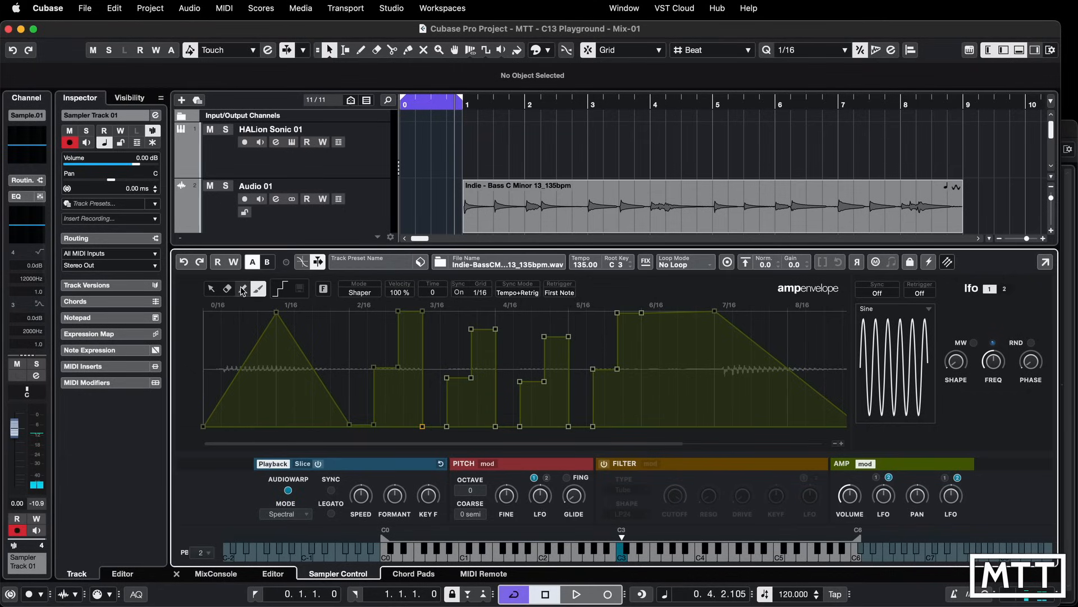
pyautogui.click(211, 289)
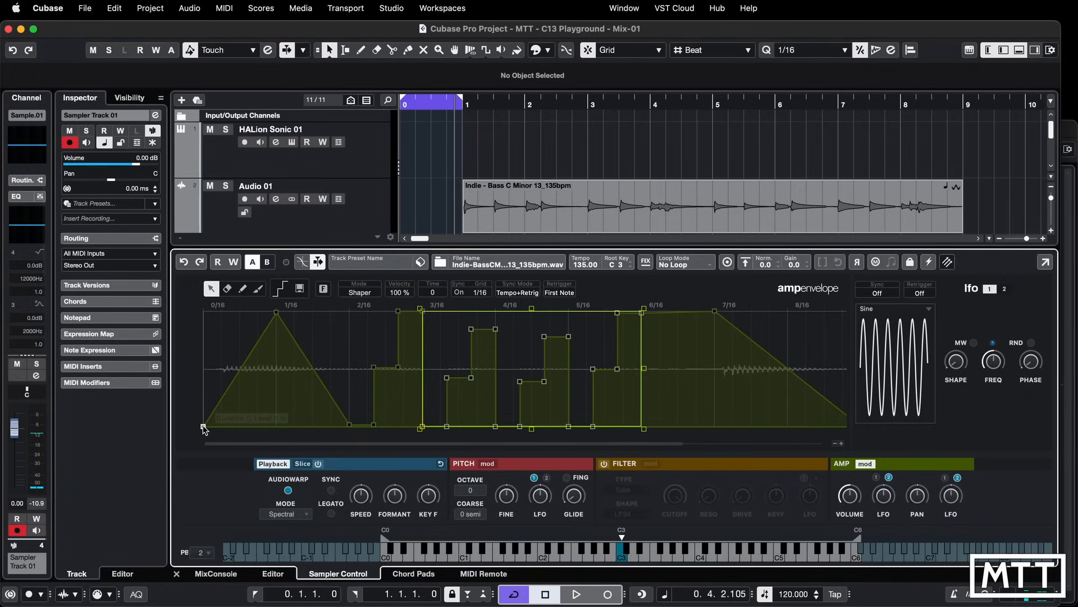
pyautogui.moveTo(203, 429); pyautogui.dragTo(205, 373)
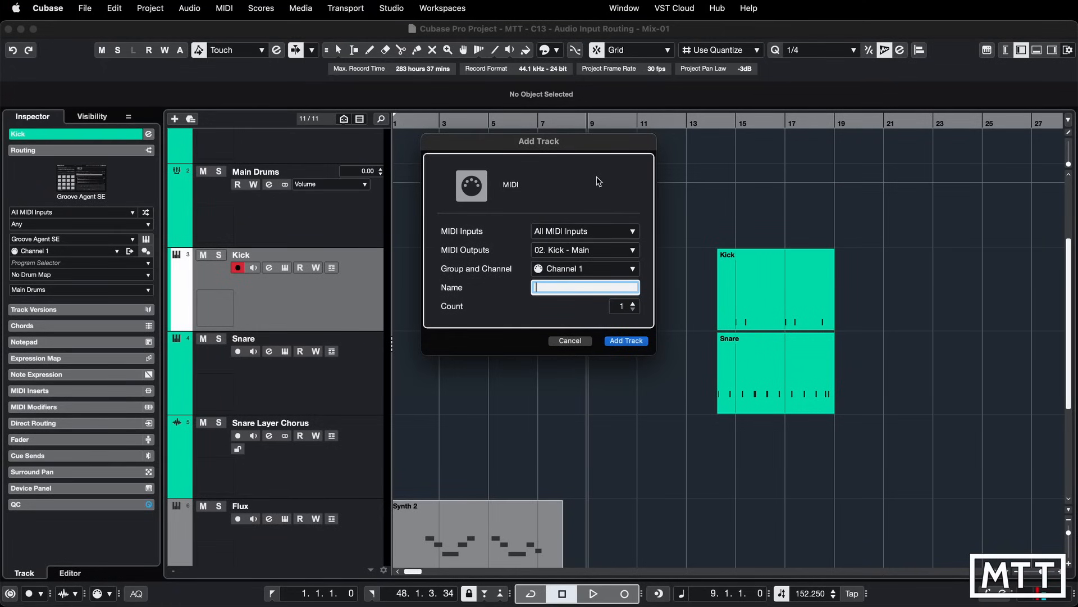
# Examine the available MIDI inputs for the new MIDI track and cancel adding the track.
pyautogui.click(563, 239)
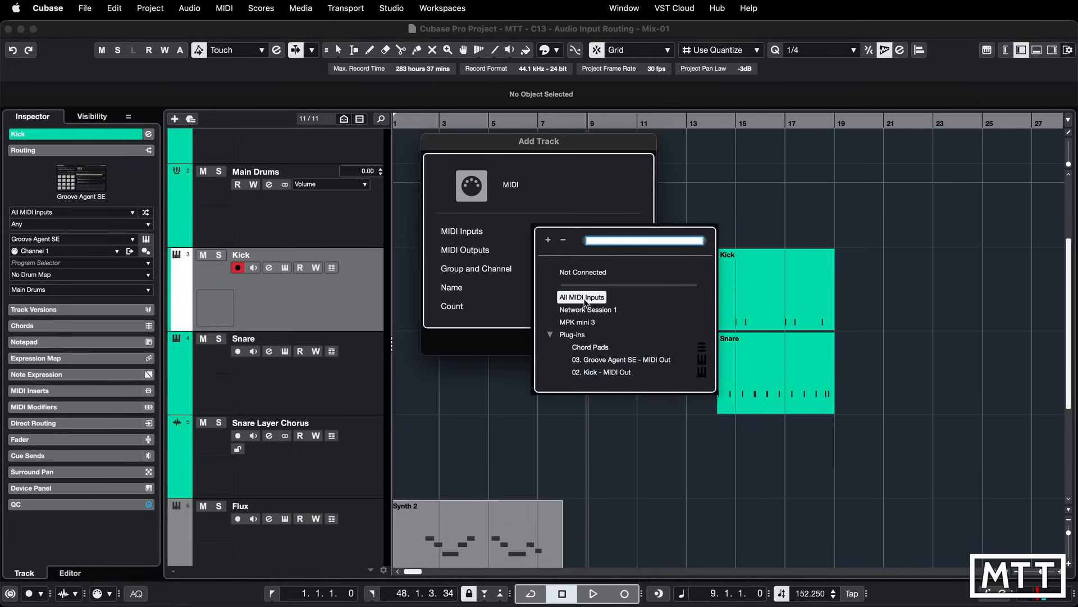
pyautogui.click(498, 241)
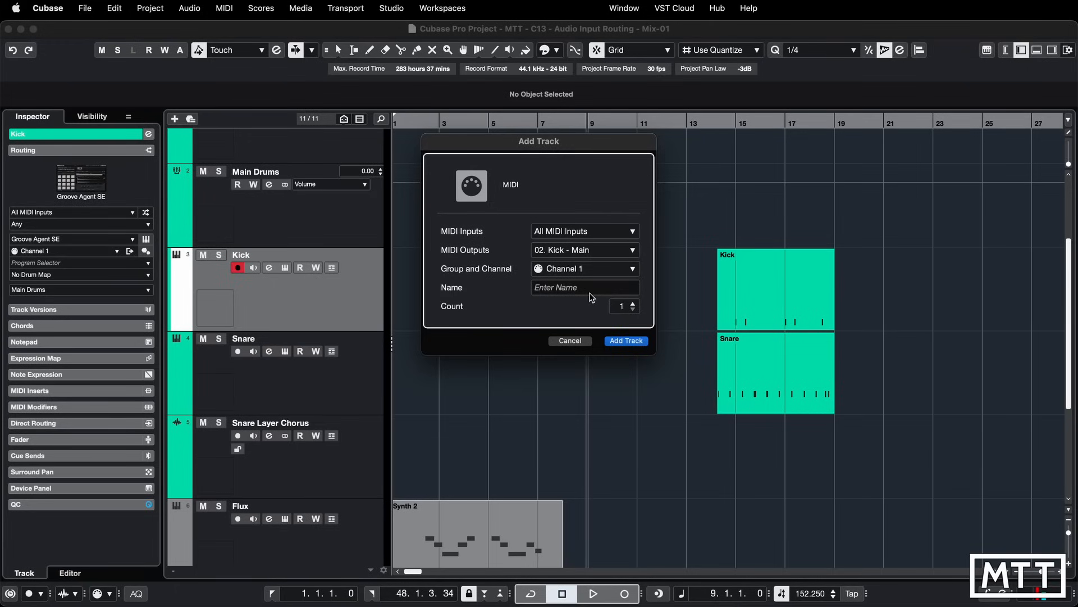
pyautogui.click(569, 343)
# Start adding a Sampler track from the Kick track and examine the audio outputs available for it.
pyautogui.rightClick(318, 296)
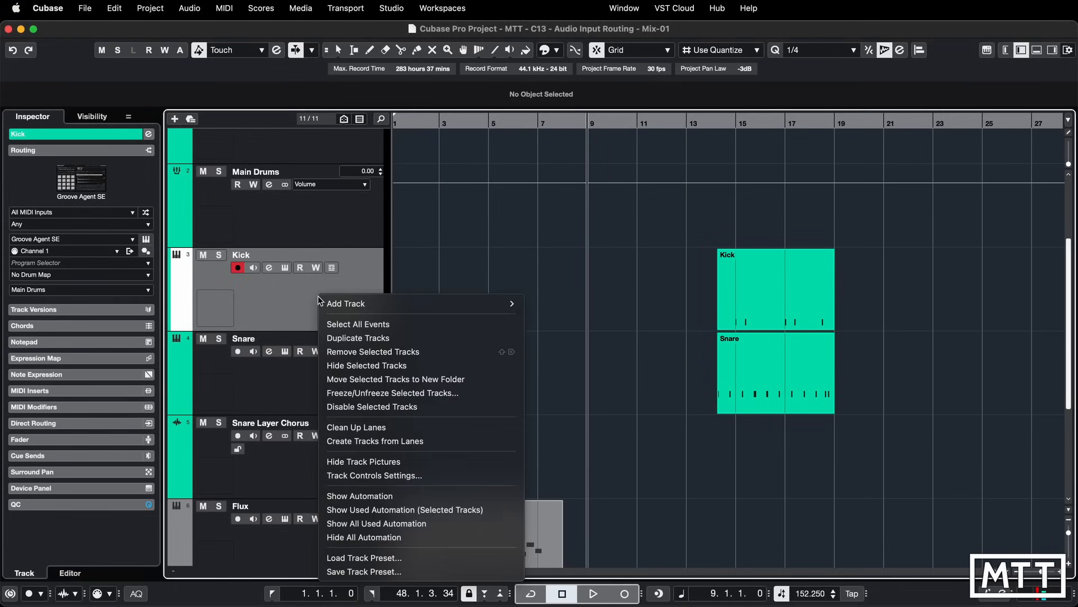
pyautogui.moveTo(389, 303)
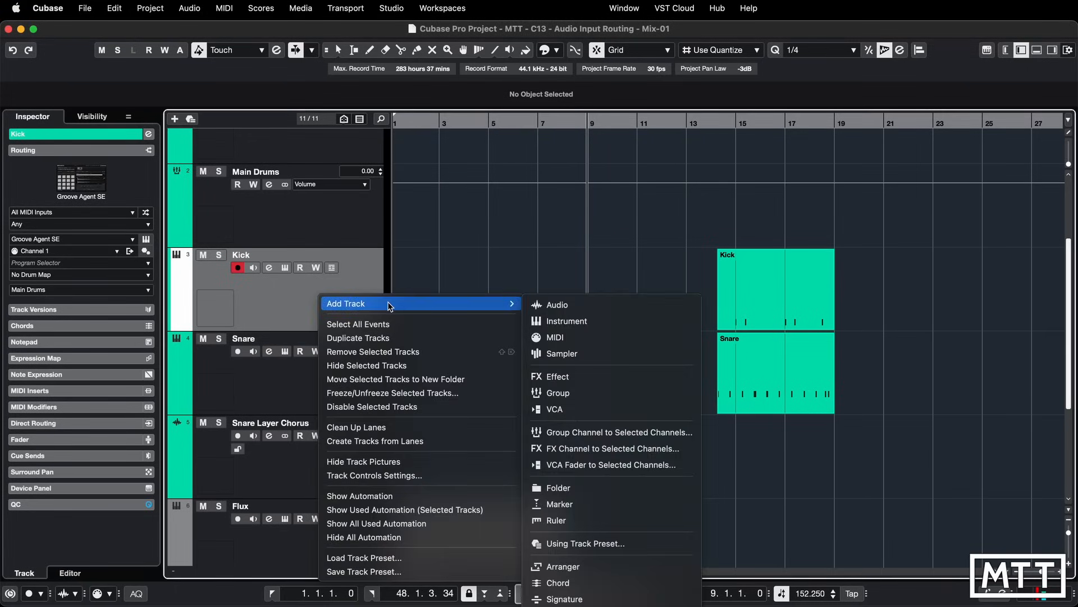
pyautogui.click(558, 352)
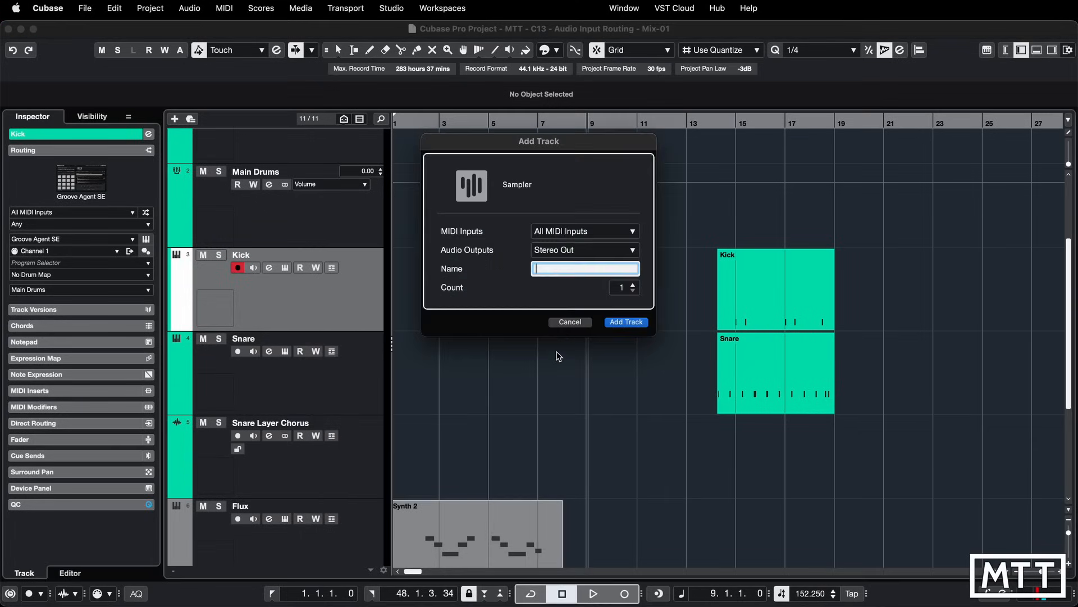
pyautogui.click(575, 253)
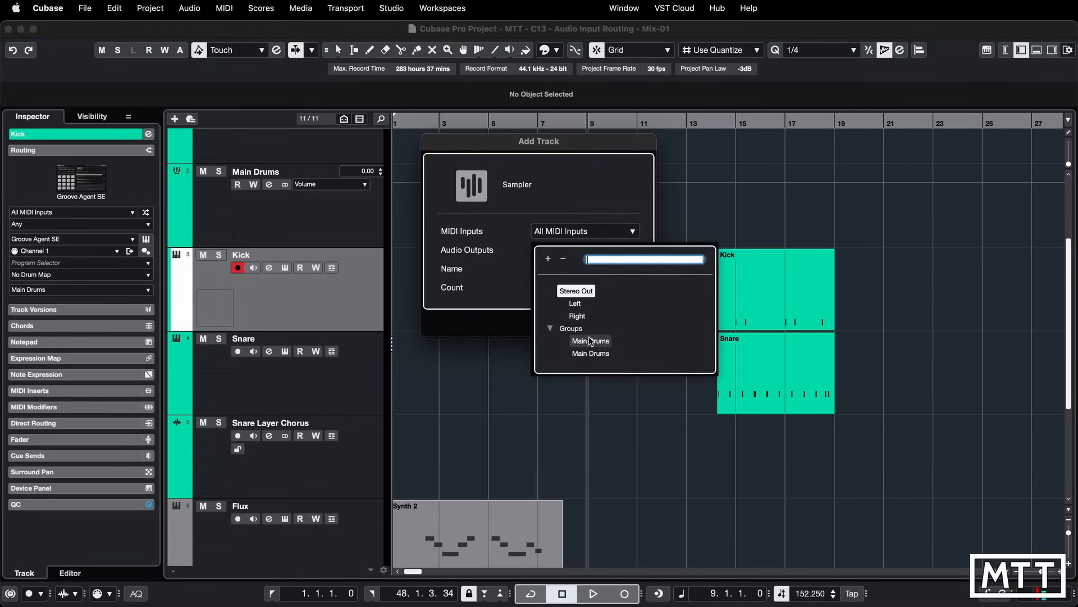
pyautogui.click(517, 275)
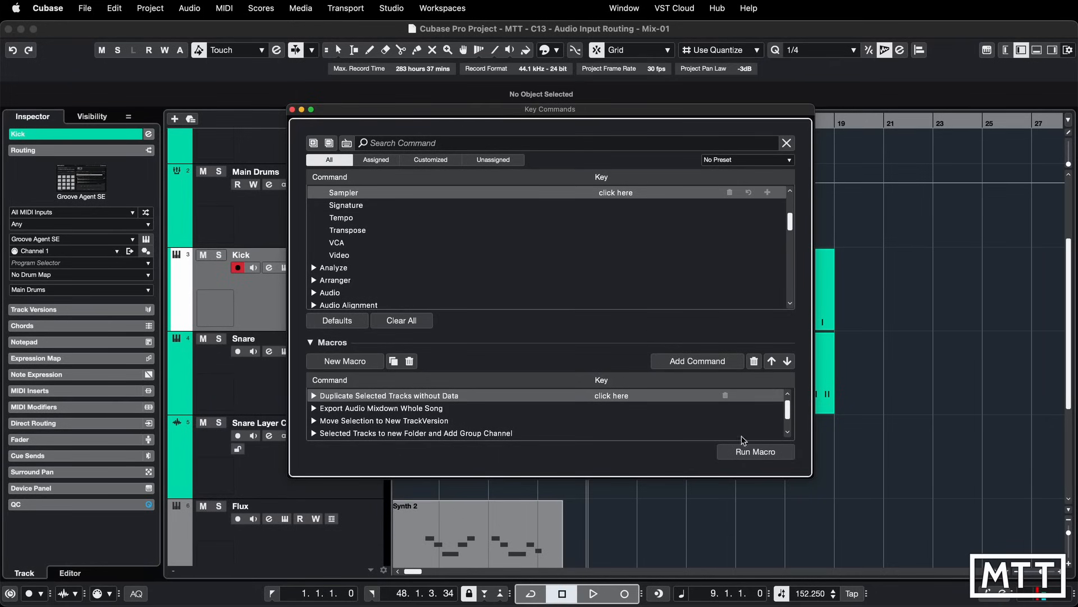
# Enlarge the Key Commands window and examine the track-adding commands around the Sampler entry and their key assignments.
pyautogui.moveTo(813, 476); pyautogui.dragTo(877, 552)
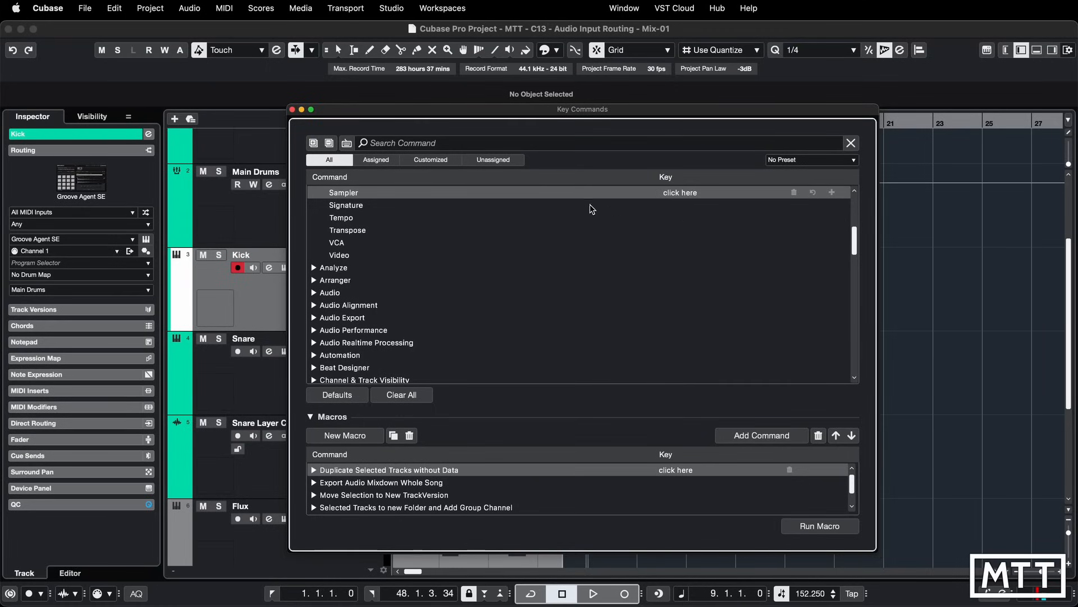
pyautogui.scroll(1, 513, 220)
pyautogui.scroll(1, 512, 219)
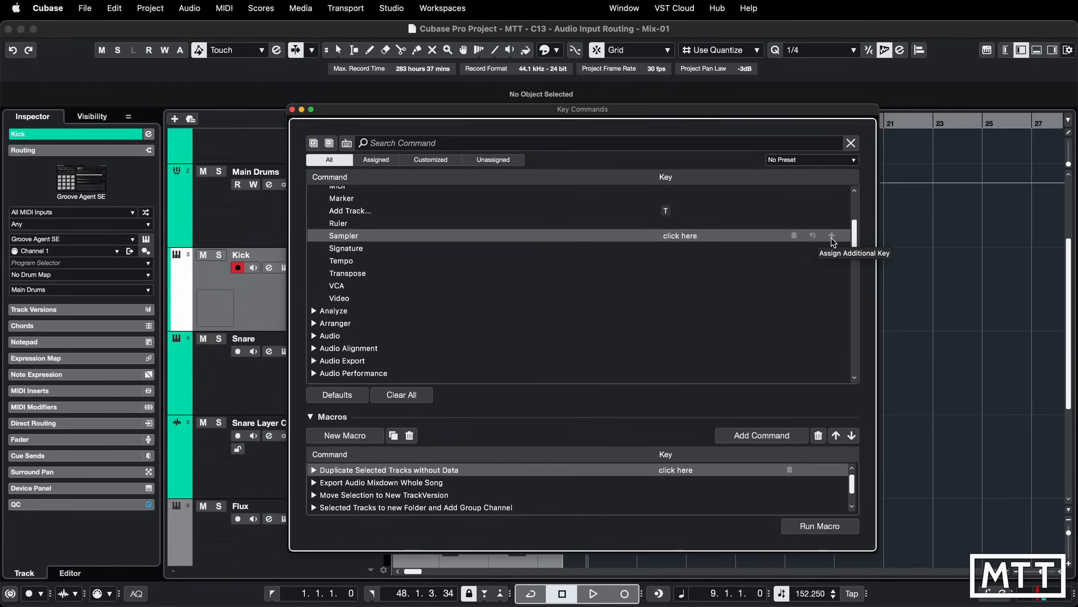
pyautogui.scroll(-3, 613, 378)
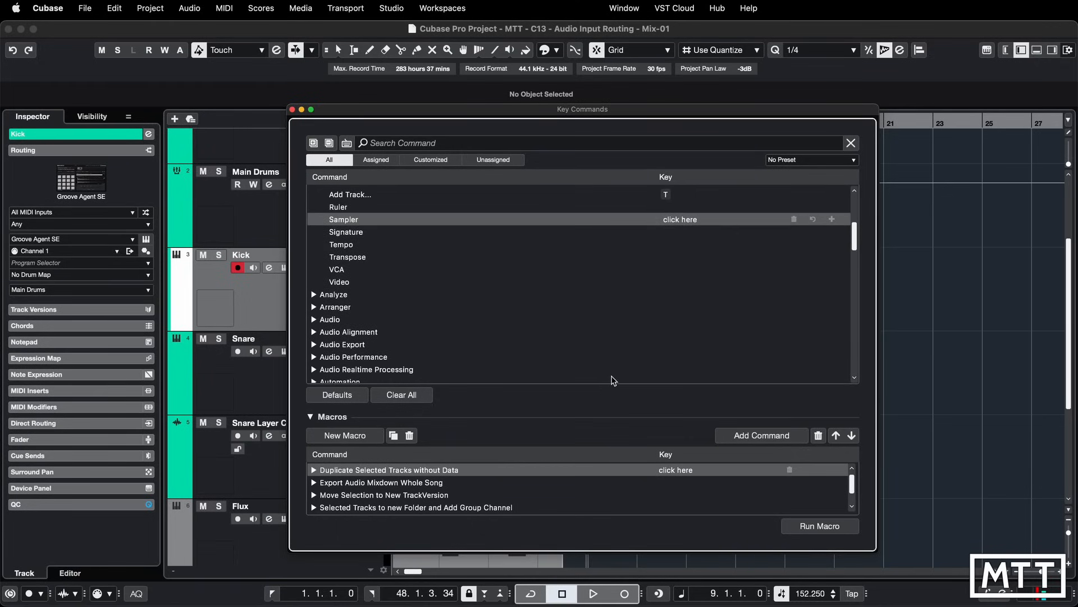
pyautogui.scroll(10, 612, 379)
pyautogui.scroll(-5, 612, 379)
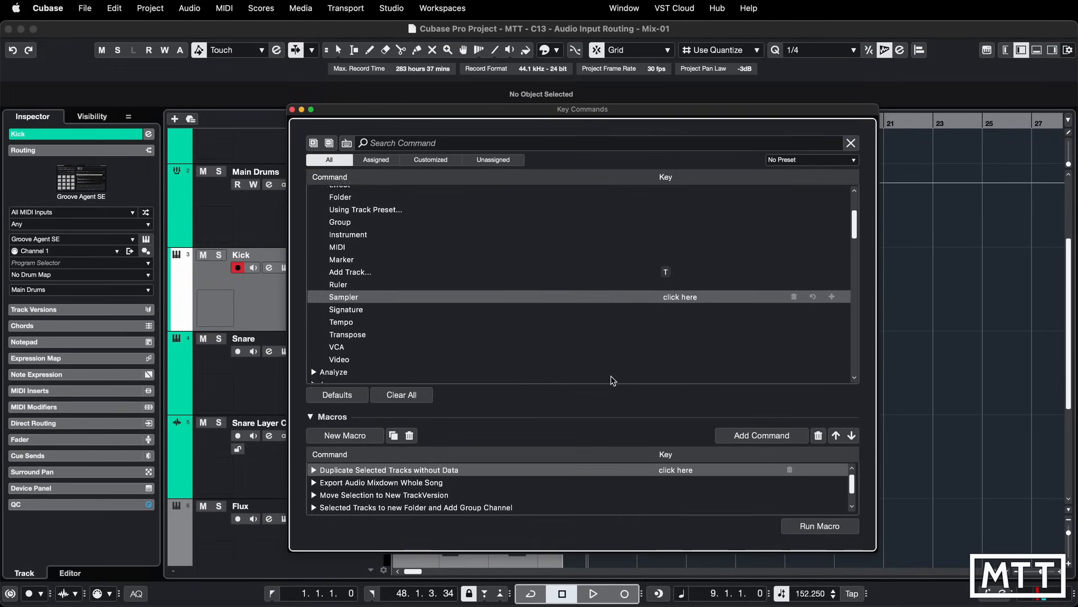